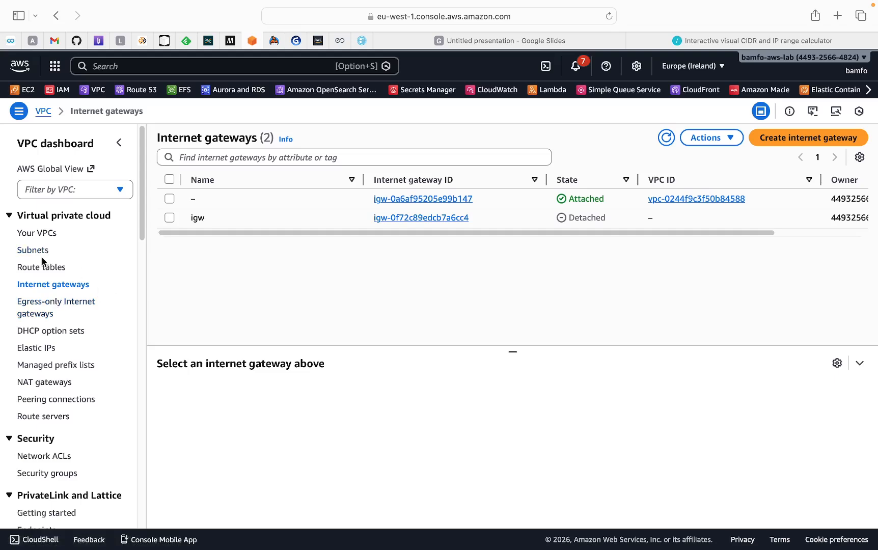
Open the Create VPC form from the list of existing VPCs
click(791, 141)
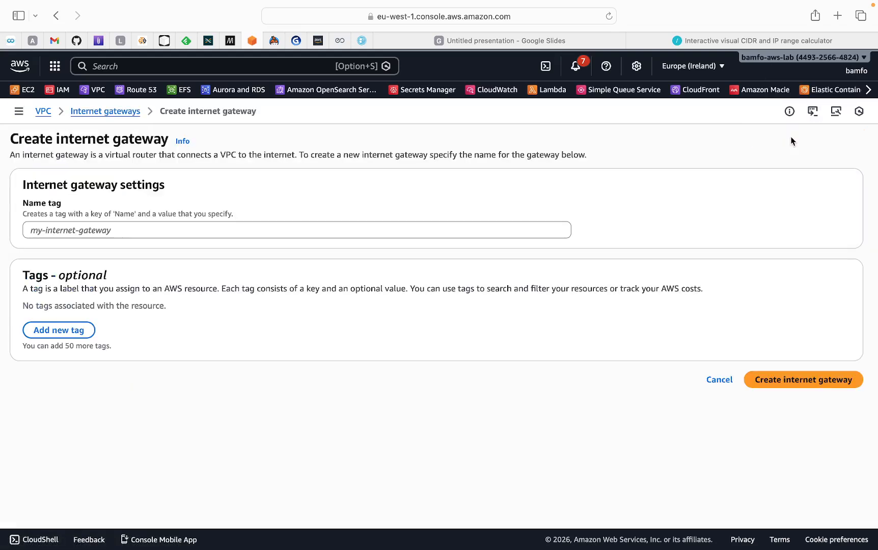
click(44, 113)
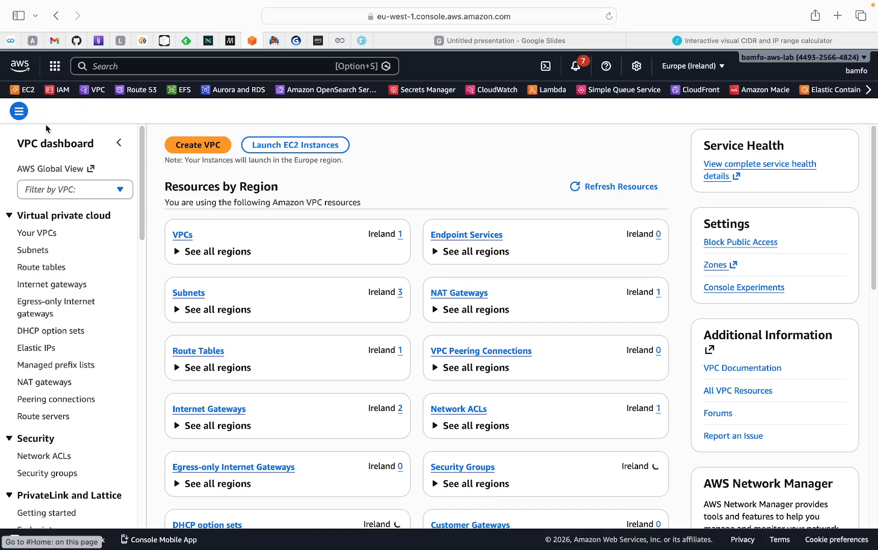
click(41, 238)
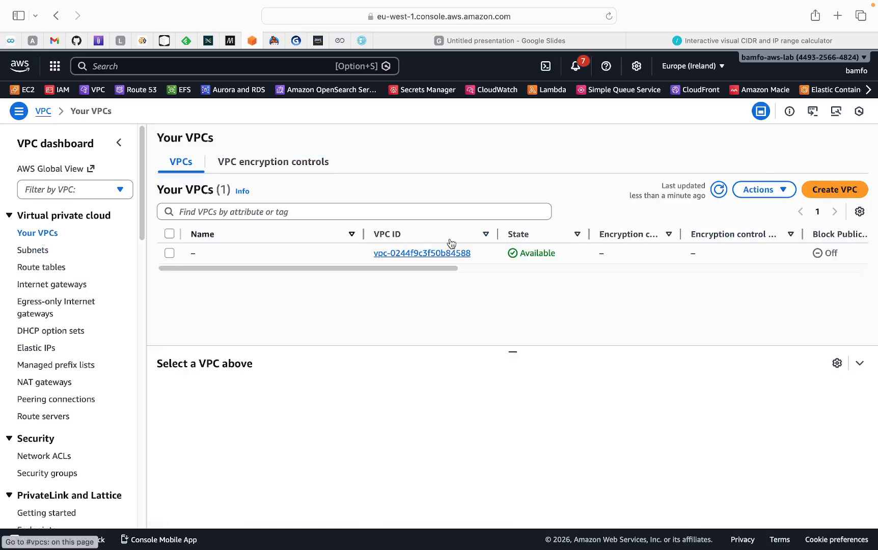
click(822, 192)
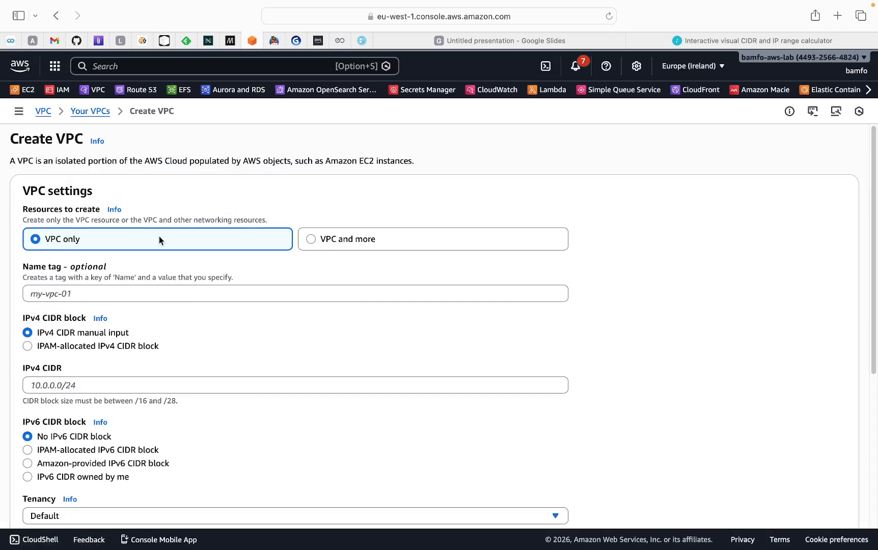
Preview the resource layout of the VPC and more option, and return to VPC only
click(310, 239)
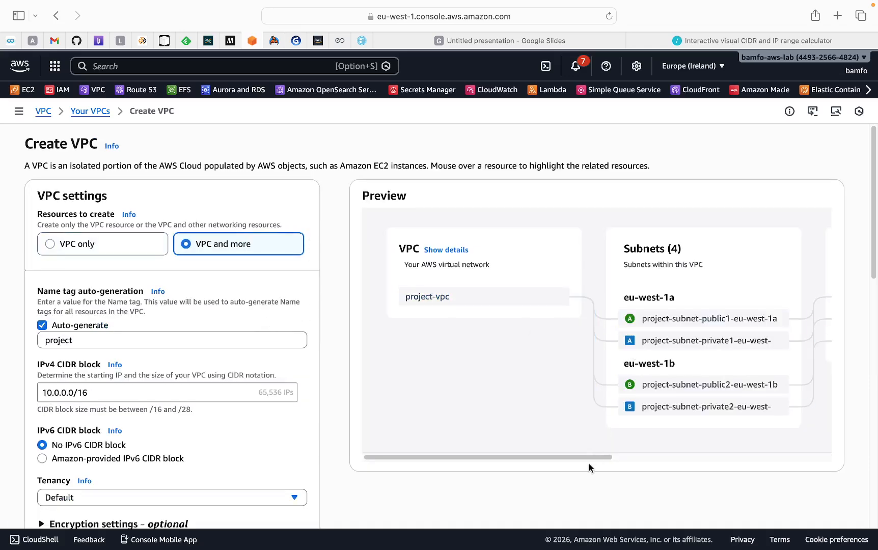
drag(585, 453, 561, 436)
click(48, 244)
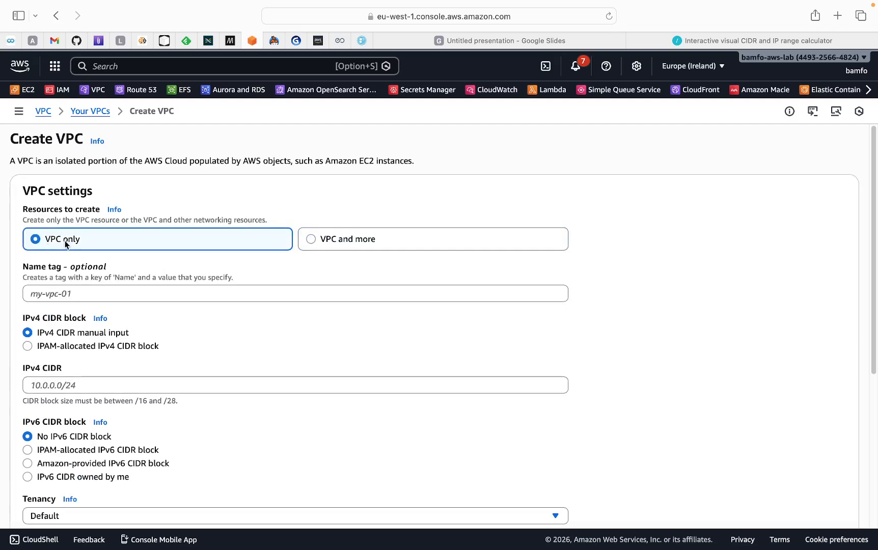
Name the VPC simplydan-vpc and set its IPv4 CIDR to 10.0.0.0/16
click(71, 296)
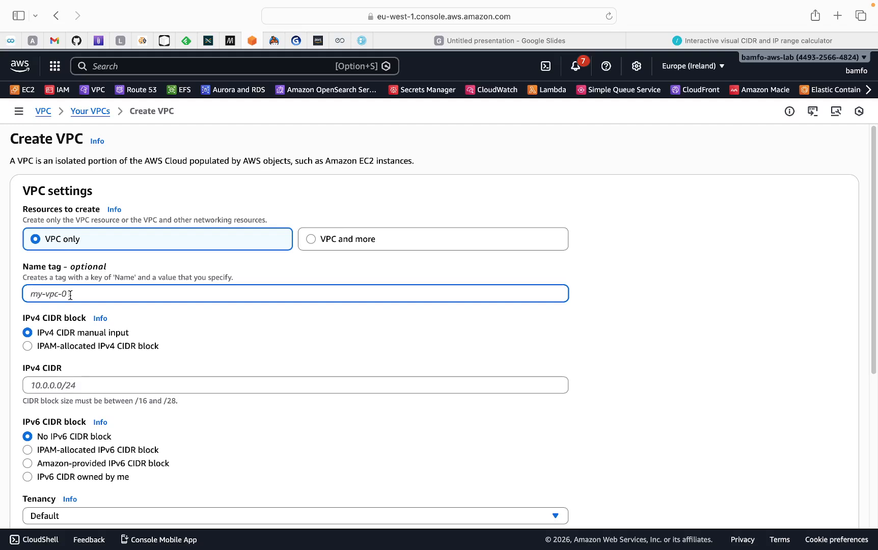
text(simplydan-vpc)
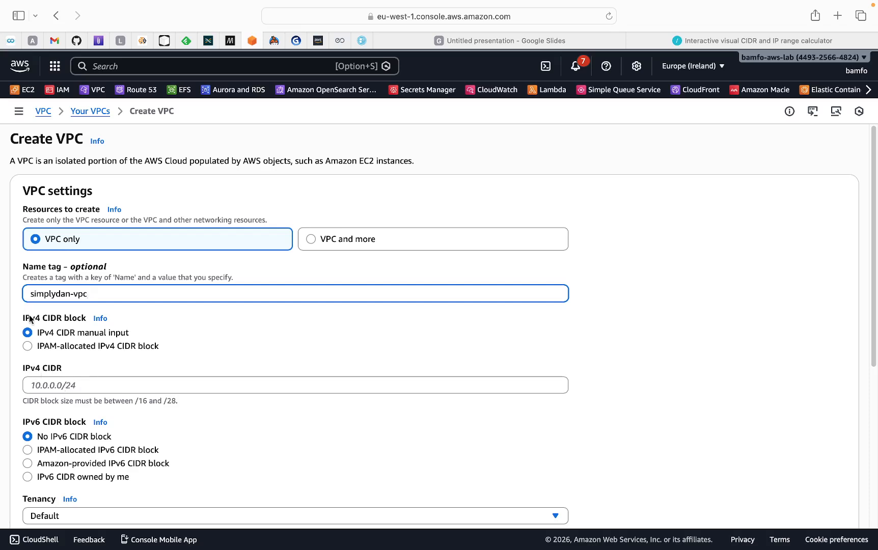
click(34, 387)
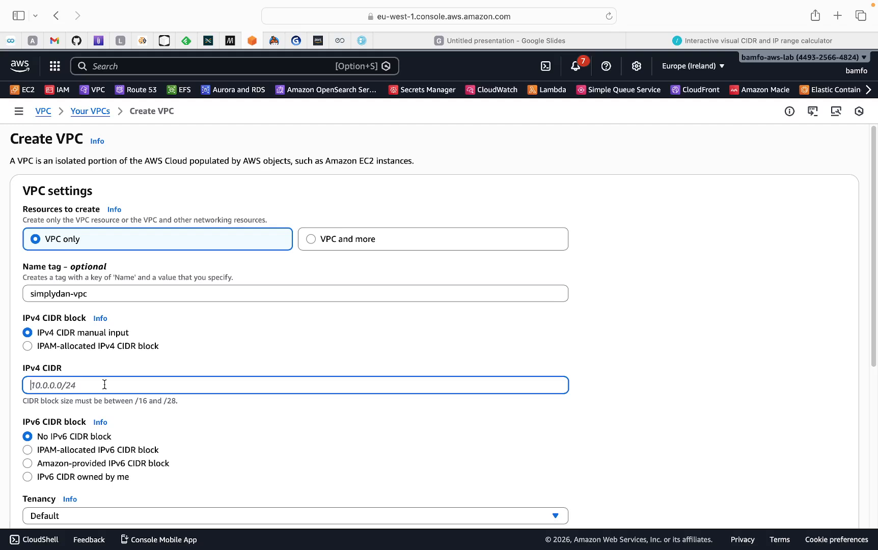
text(10.0.0.0)
drag(70, 385, 30, 385)
click(67, 385)
drag(67, 385, 25, 383)
click(106, 386)
text(/)
text(16)
triple_click(71, 385)
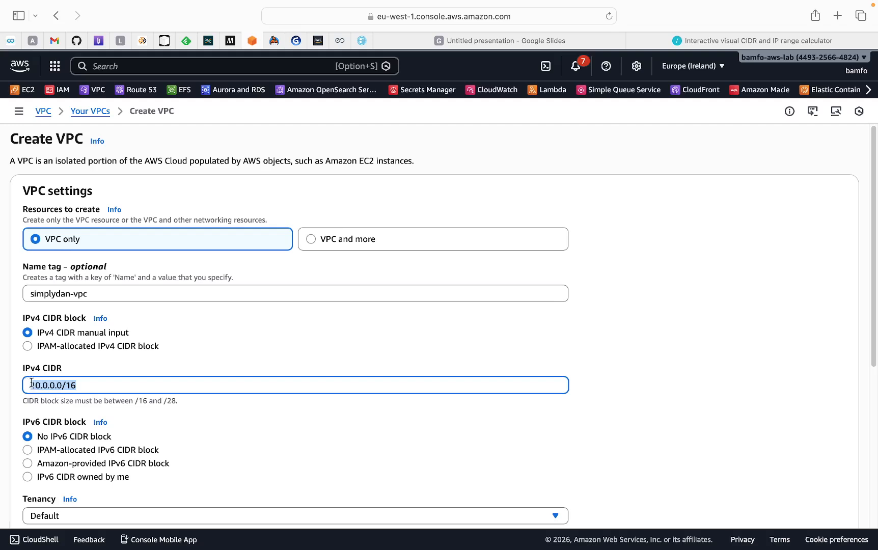
Switch to the CIDR.xyz calculator and set the prefix length of 10.0.0.0 to 16
click(718, 41)
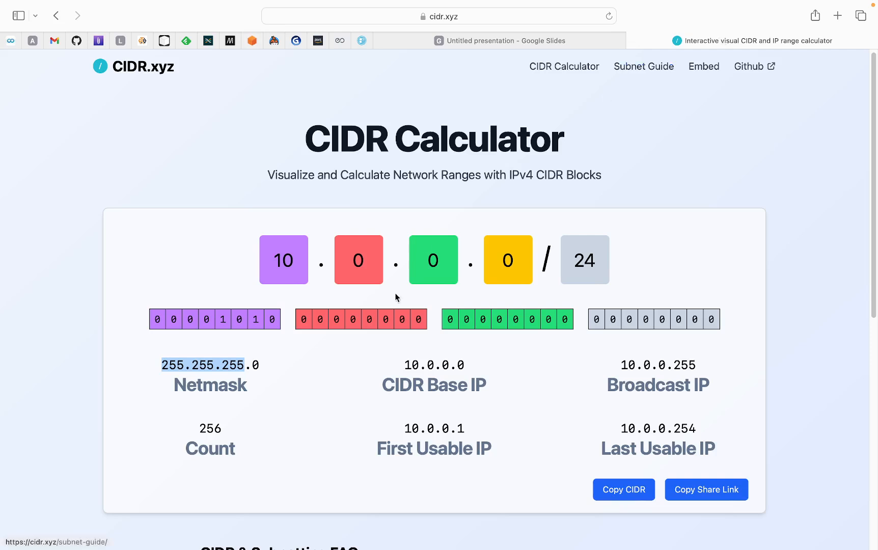
click(598, 260)
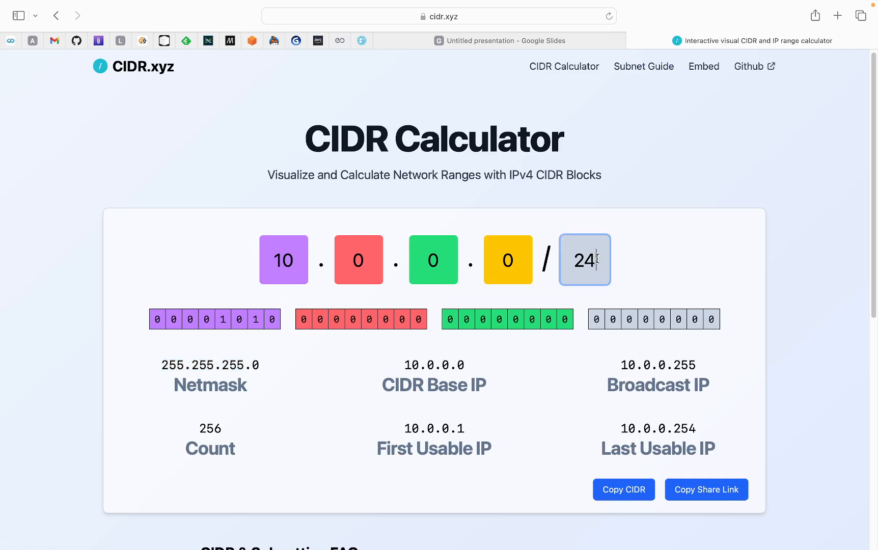
key(BackSpace)
key(BackSpace)
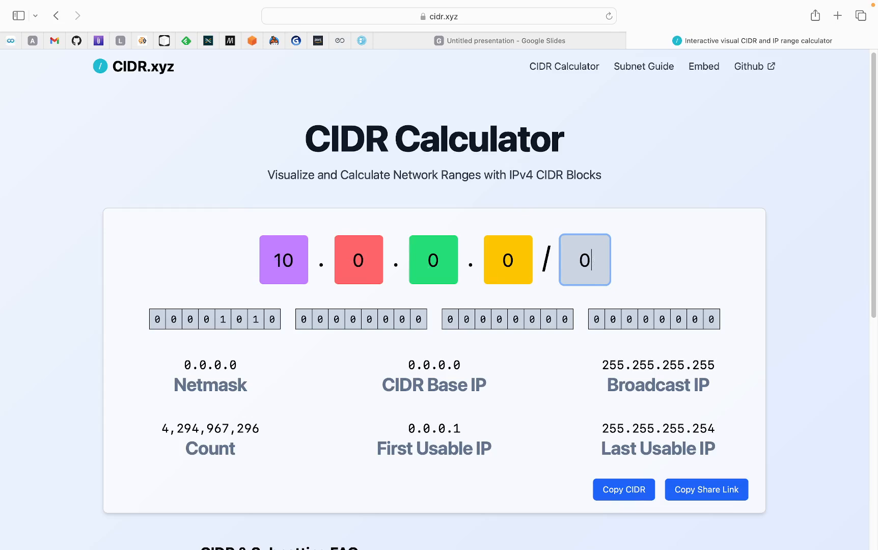
key(BackSpace)
text(16)
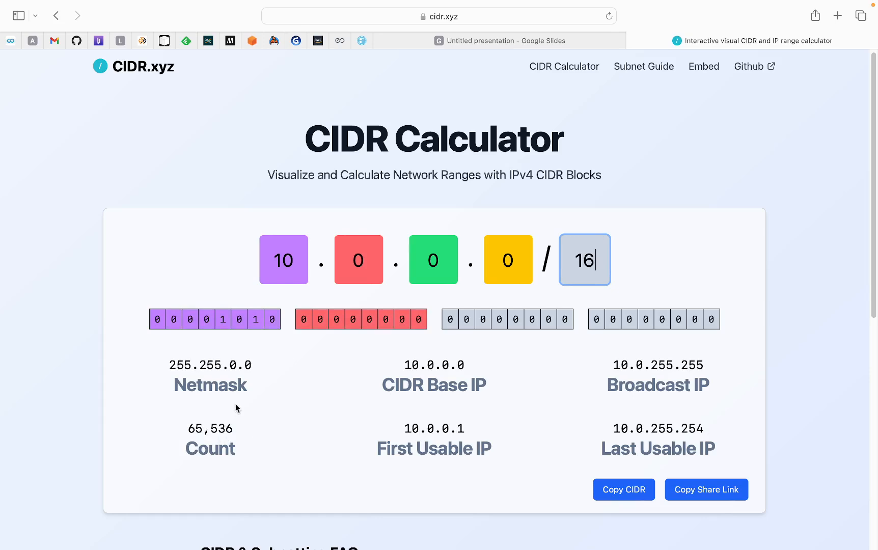
Examine the network and host portions of the /16 netmask
drag(170, 365, 216, 366)
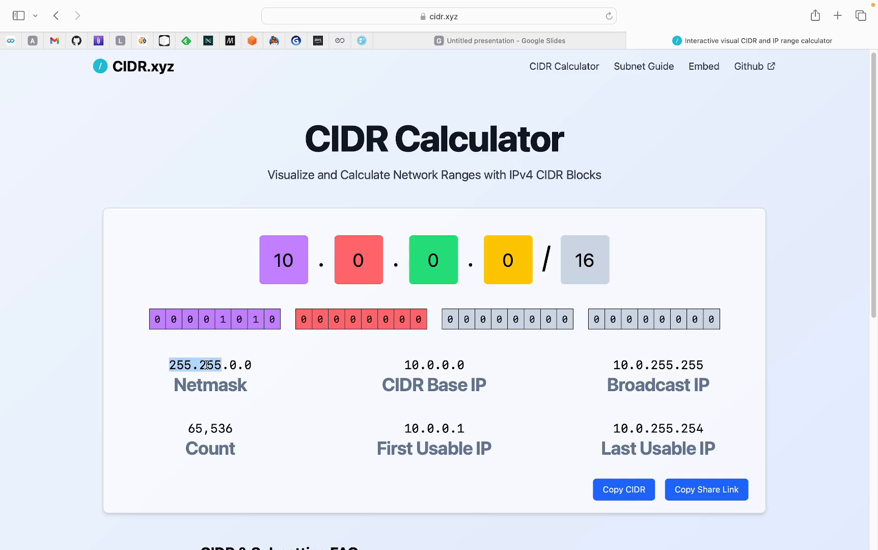
drag(230, 365, 262, 370)
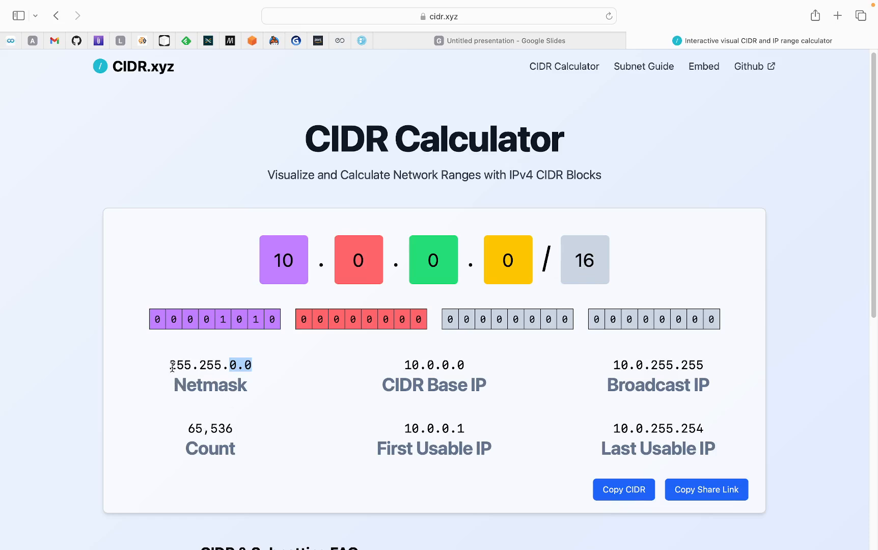
drag(170, 365, 215, 365)
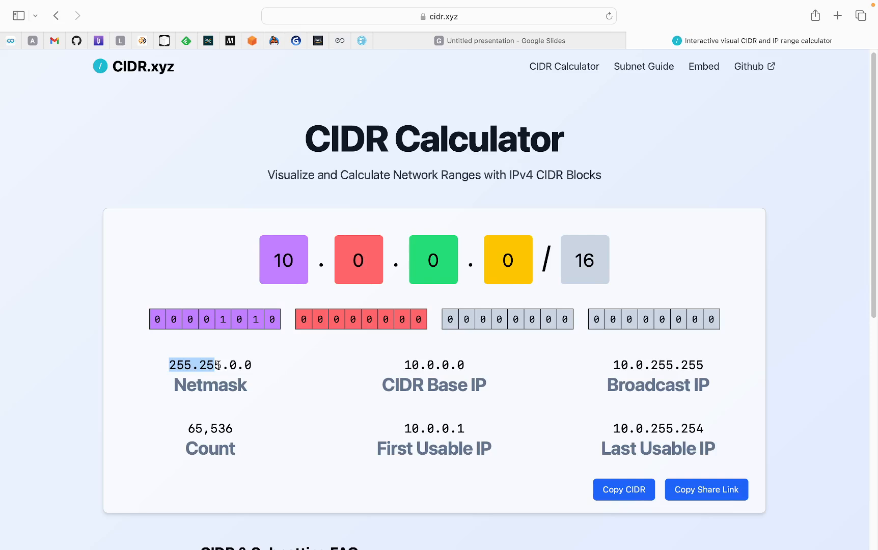
drag(218, 365, 246, 365)
click(245, 365)
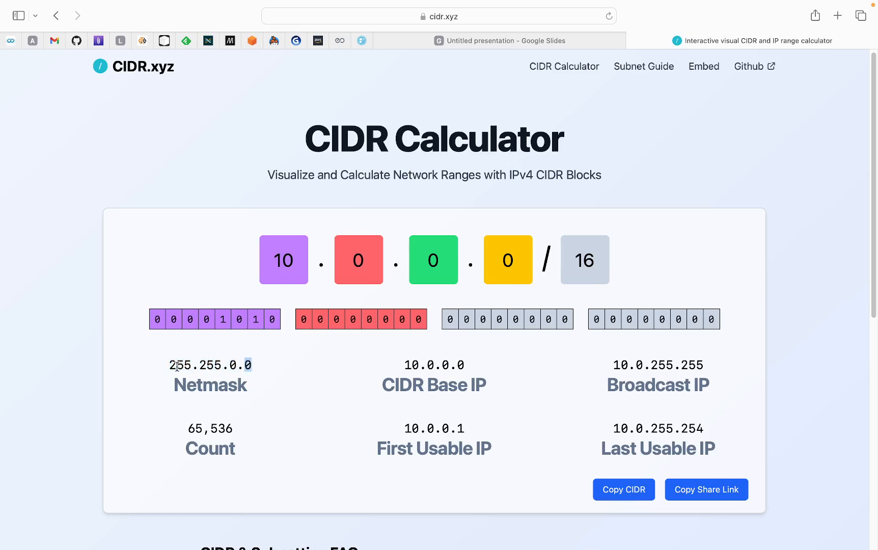
drag(171, 366, 219, 366)
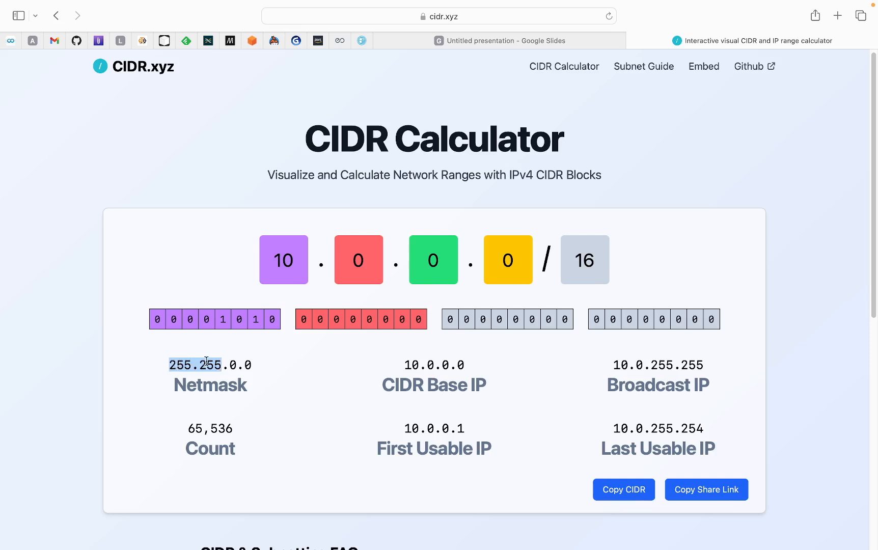
drag(231, 366, 252, 365)
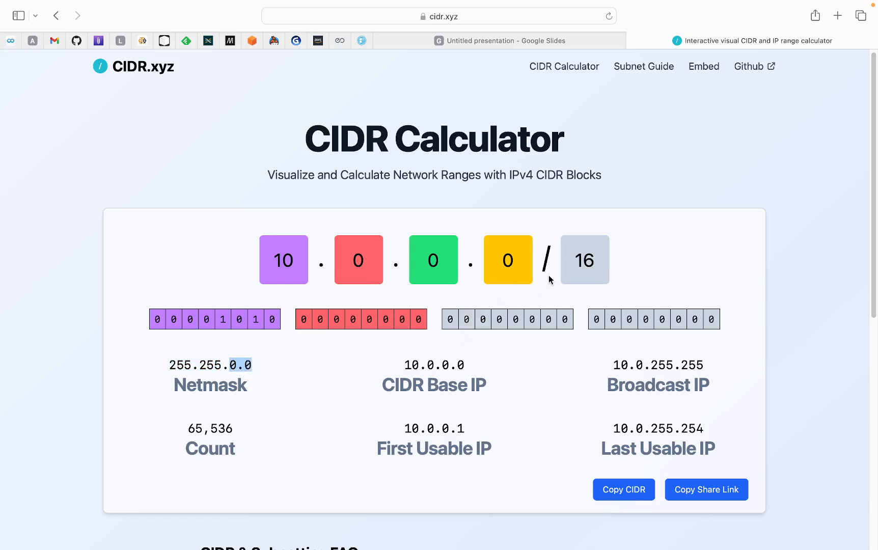
Set the calculator's prefix length to 24 and examine the resulting netmask and address count
click(602, 260)
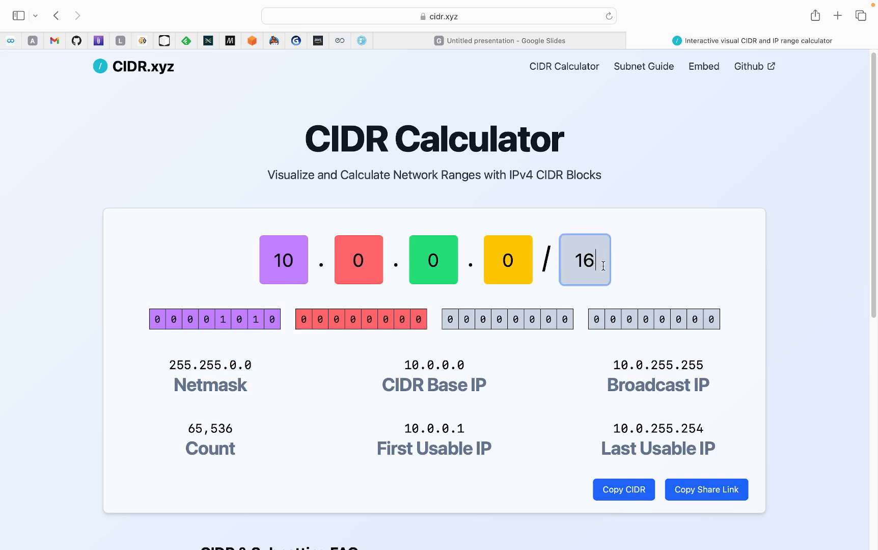
key(BackSpace)
key(BackSpace)
text(24)
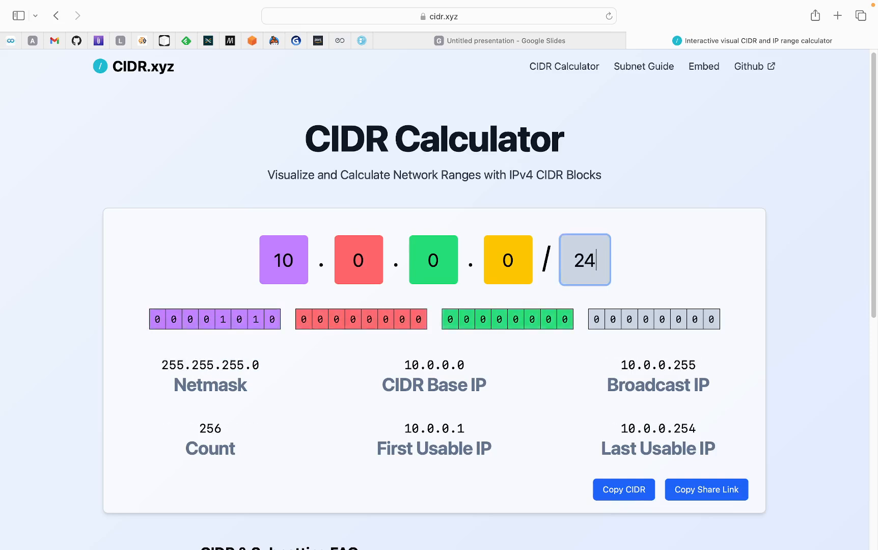
click(162, 364)
drag(162, 365, 241, 365)
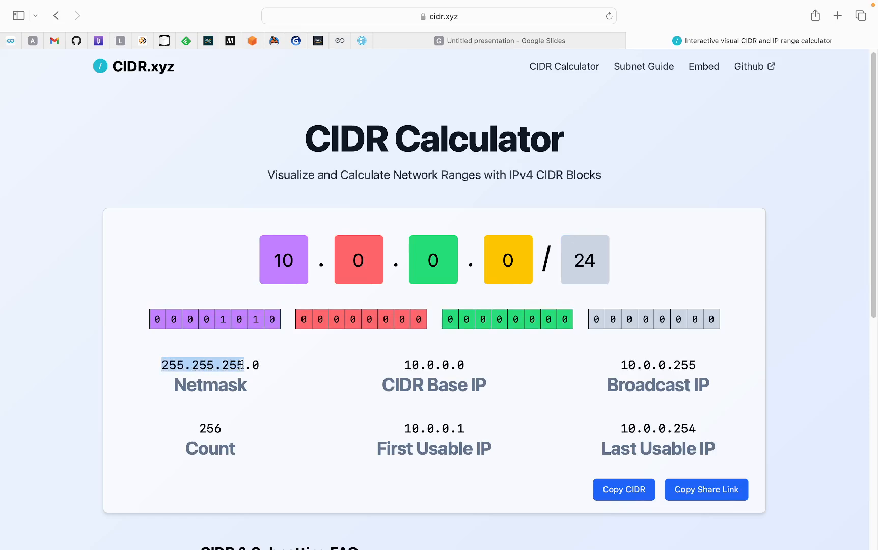
click(258, 365)
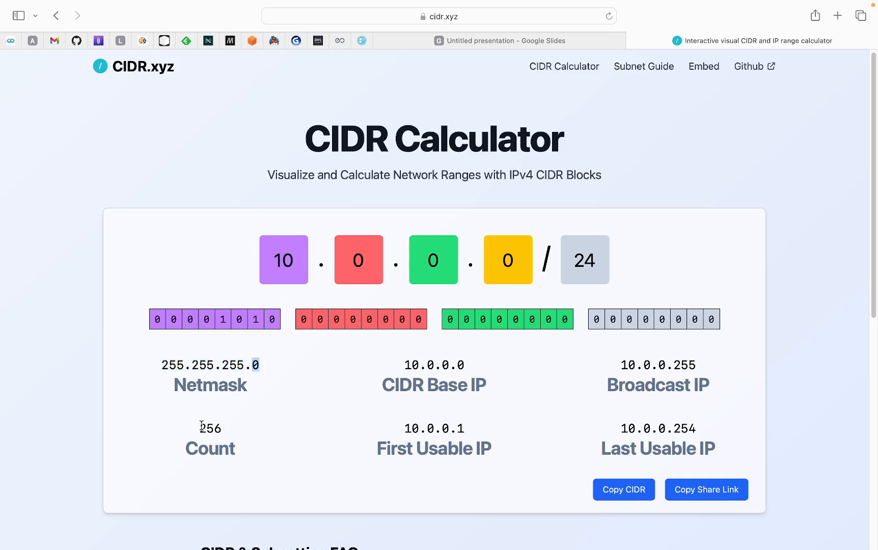
drag(199, 428, 225, 429)
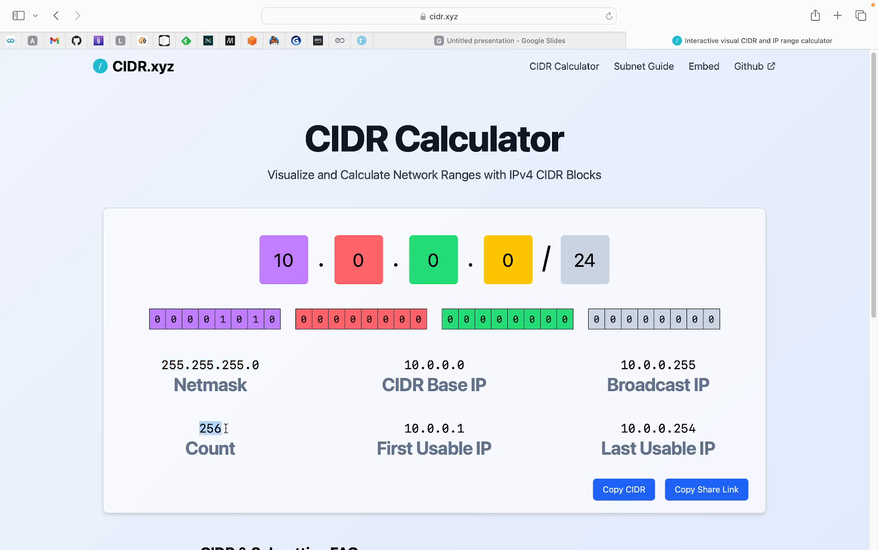
Set the calculator's prefix length to 32 to view that block's range
click(598, 255)
key(BackSpace)
key(BackSpace)
text(0)
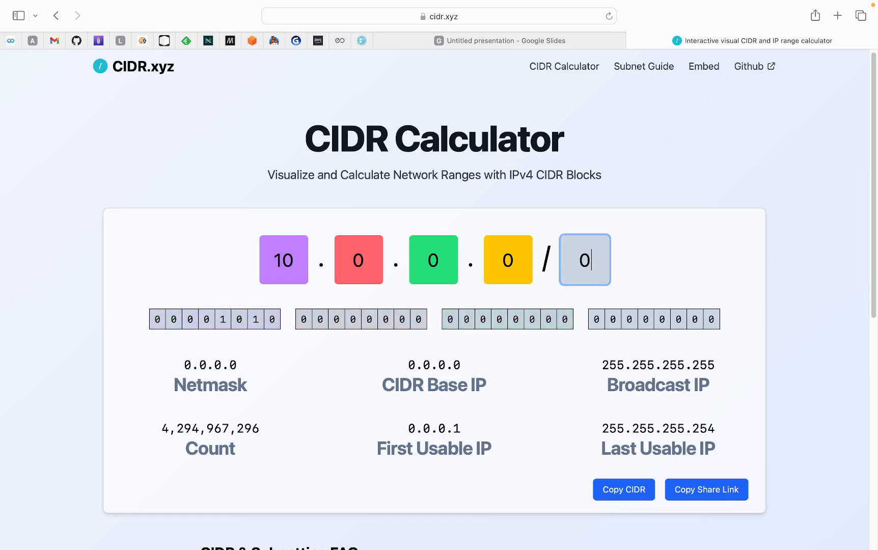
text(32)
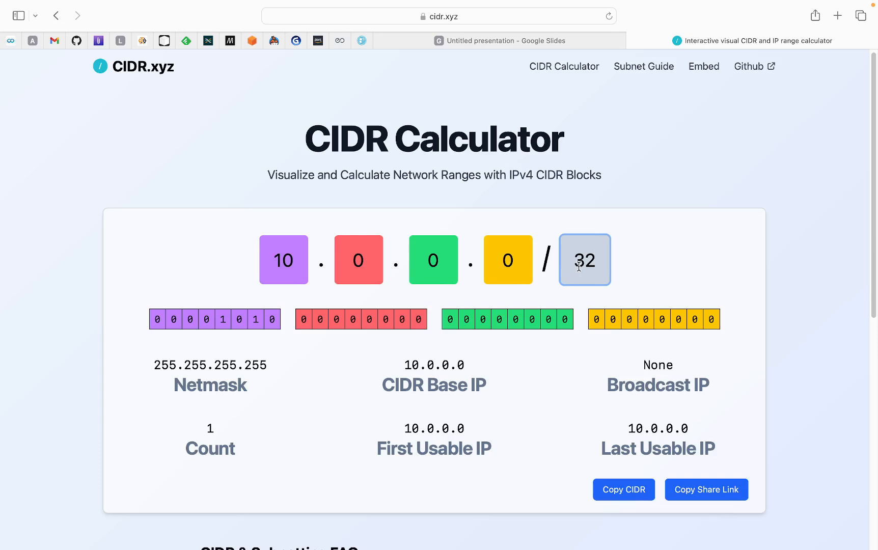
Set the calculator's prefix length back to 16 and examine the address count
key(BackSpace)
key(BackSpace)
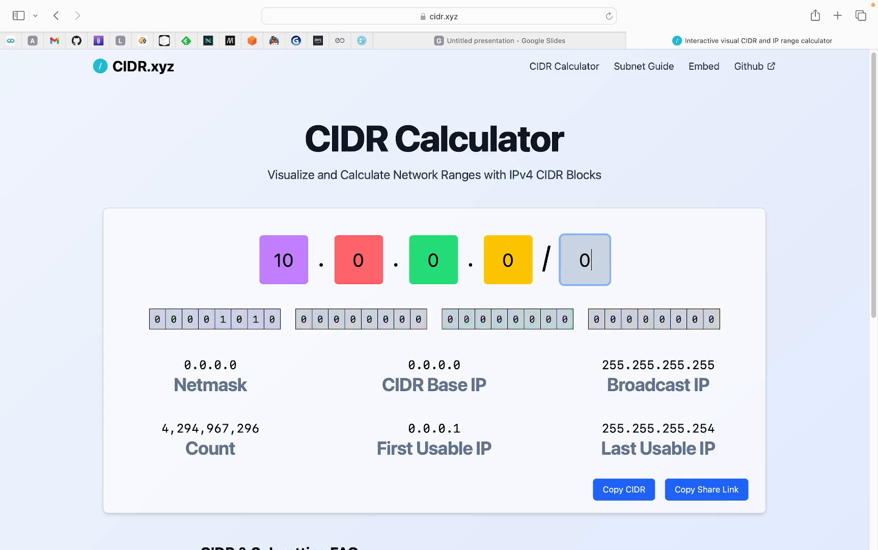
text(15)
key(BackSpace)
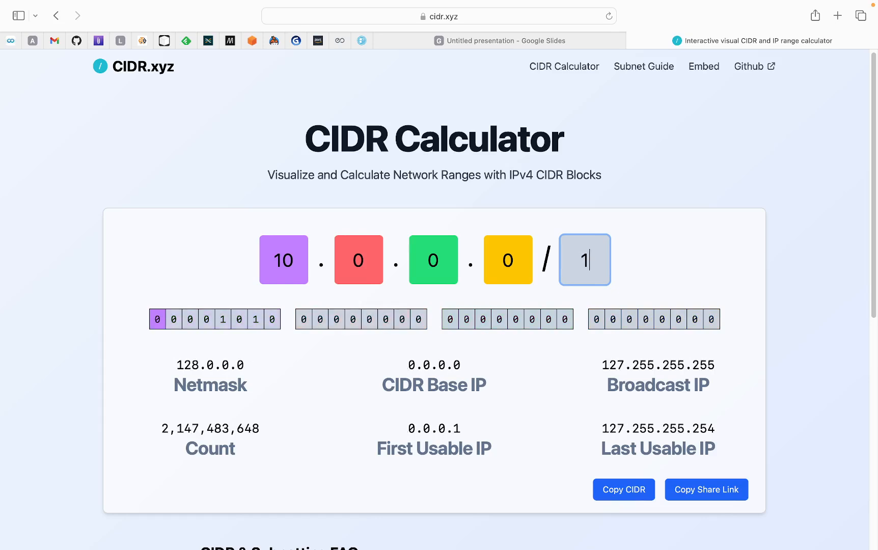
text(6)
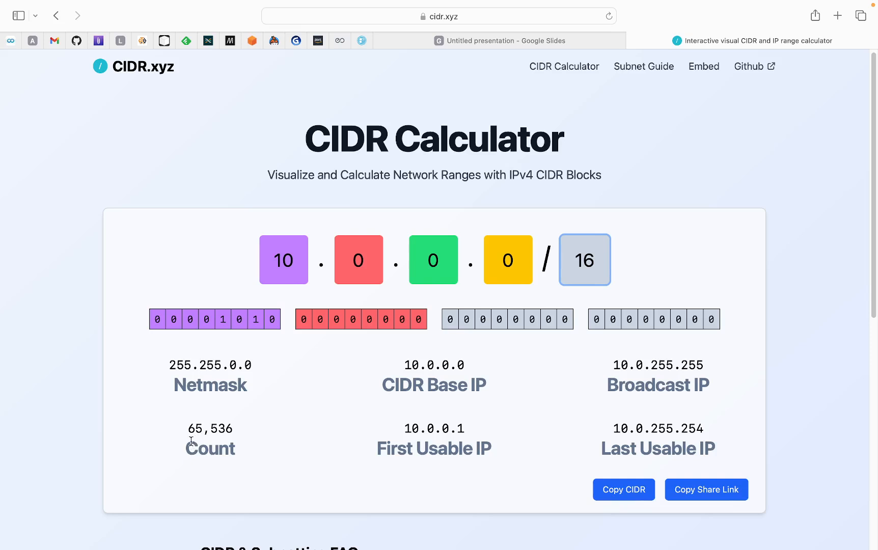
drag(188, 438, 230, 427)
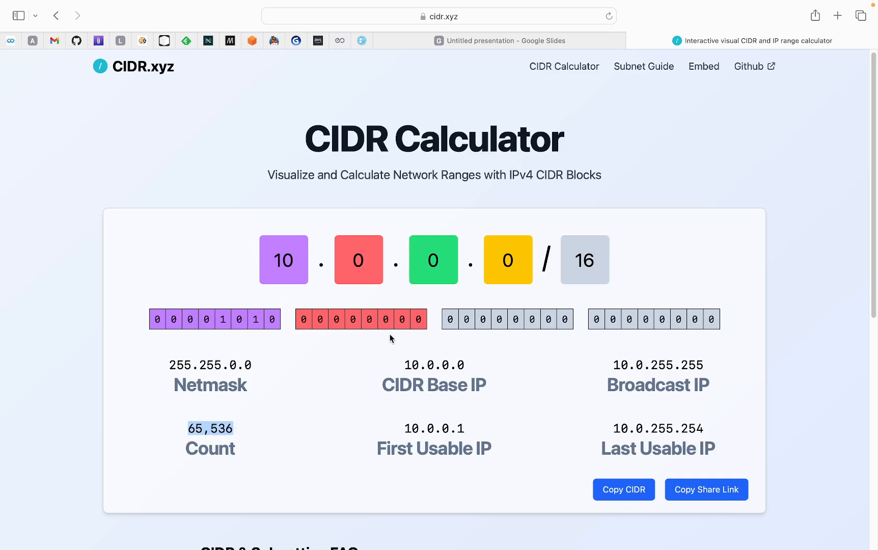
Switch back to the AWS console, review the IPv6, tenancy, encryption and tag settings, and create the VPC
click(252, 41)
scroll(195, 433, down, 4)
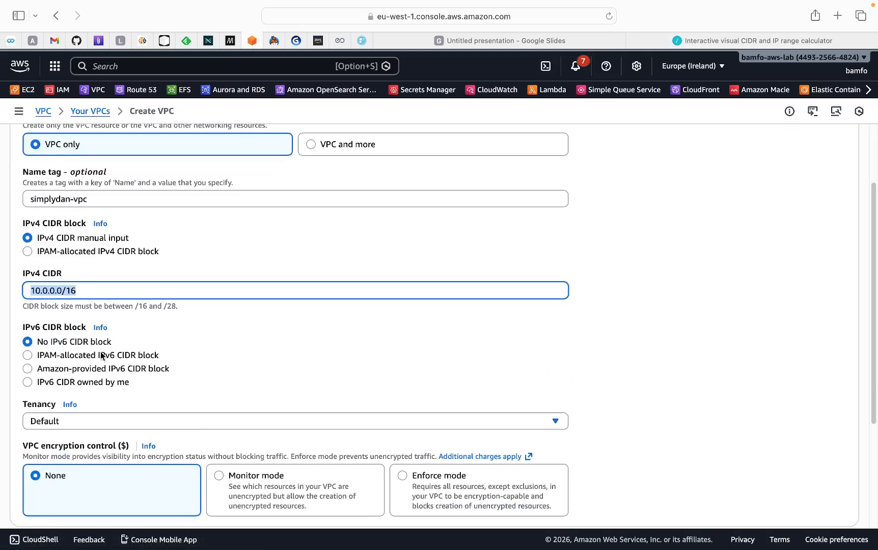
scroll(110, 346, down, 1)
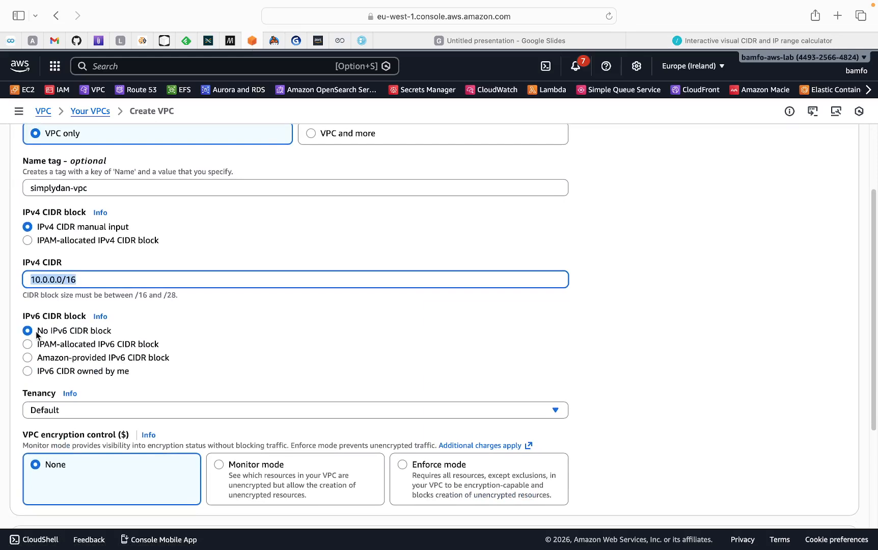
scroll(233, 352, down, 1)
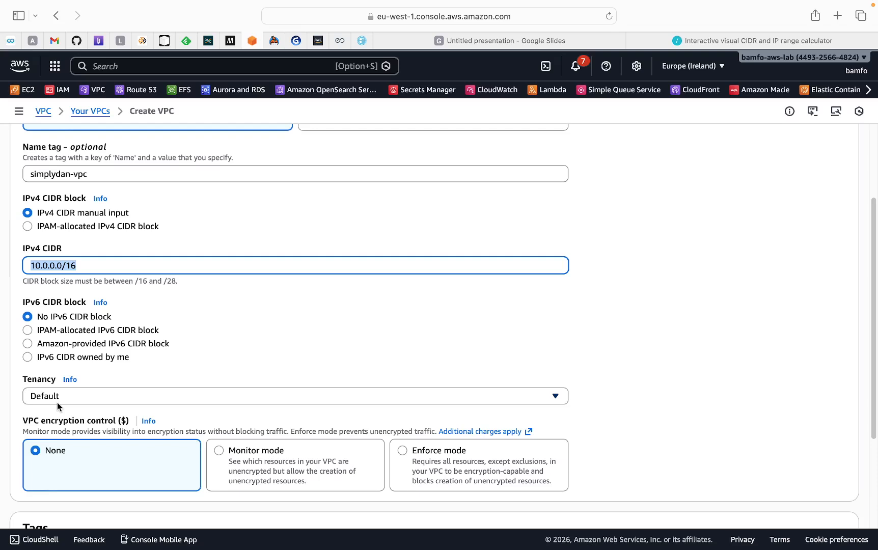
click(60, 400)
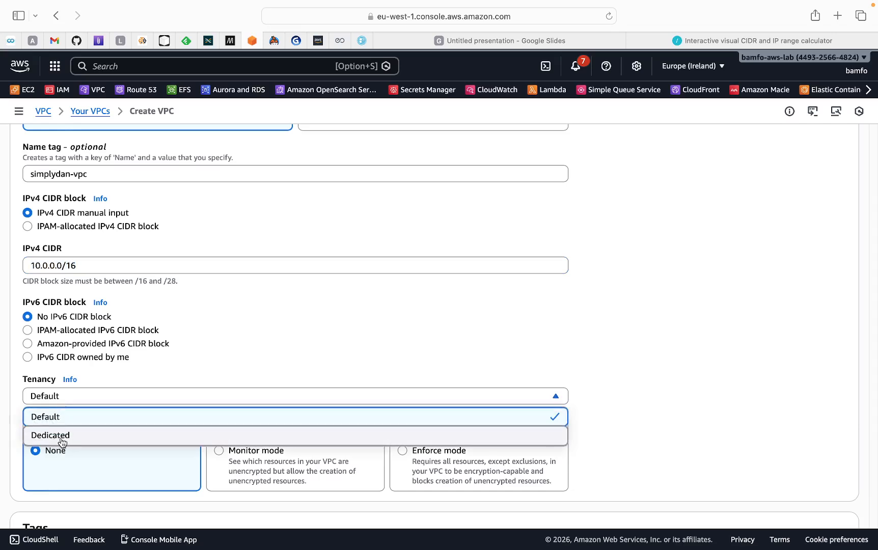
click(189, 371)
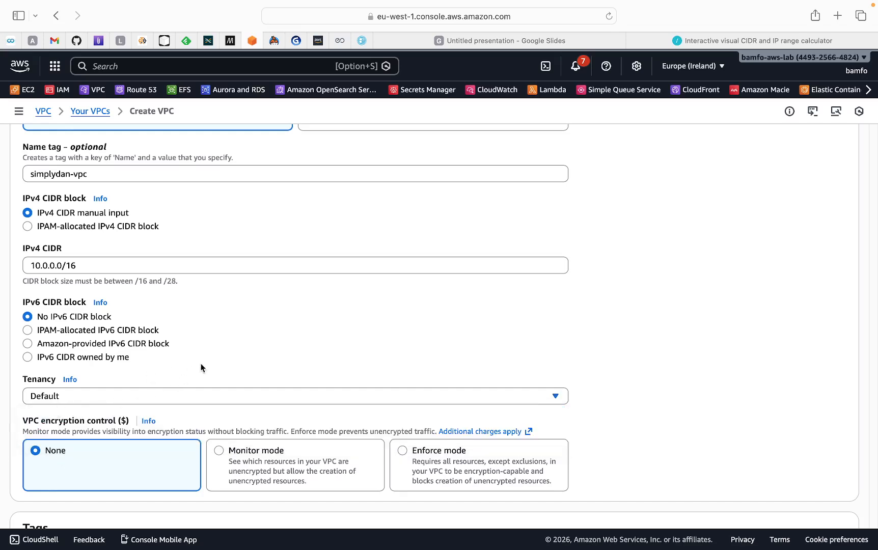
scroll(201, 368, down, 5)
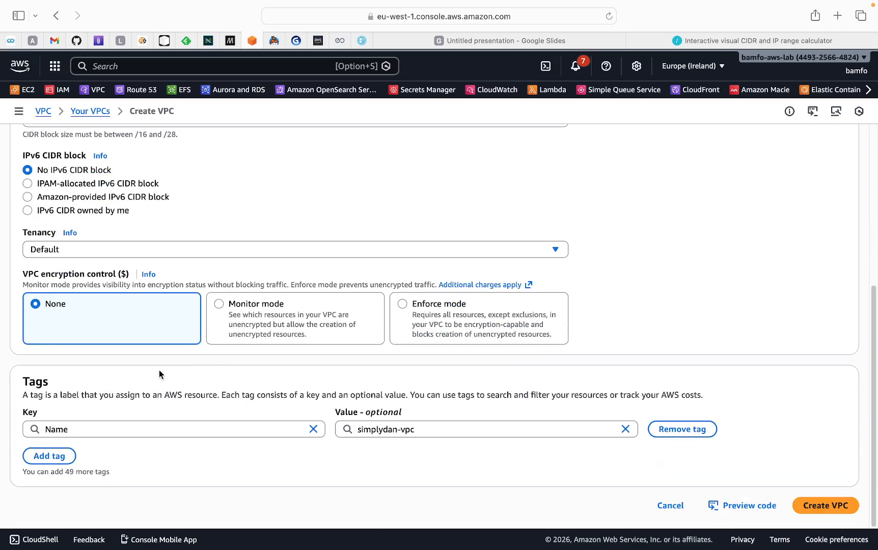
scroll(163, 367, up, 9)
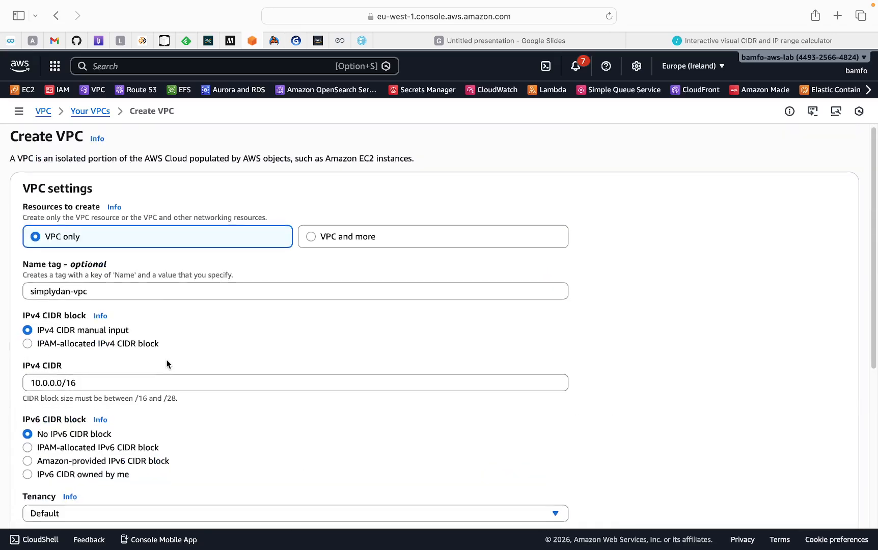
scroll(167, 364, down, 9)
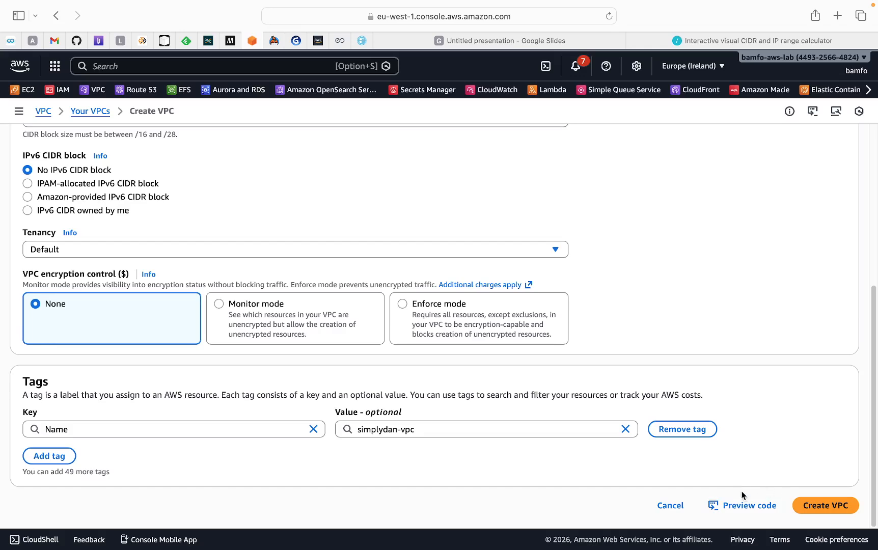
click(849, 509)
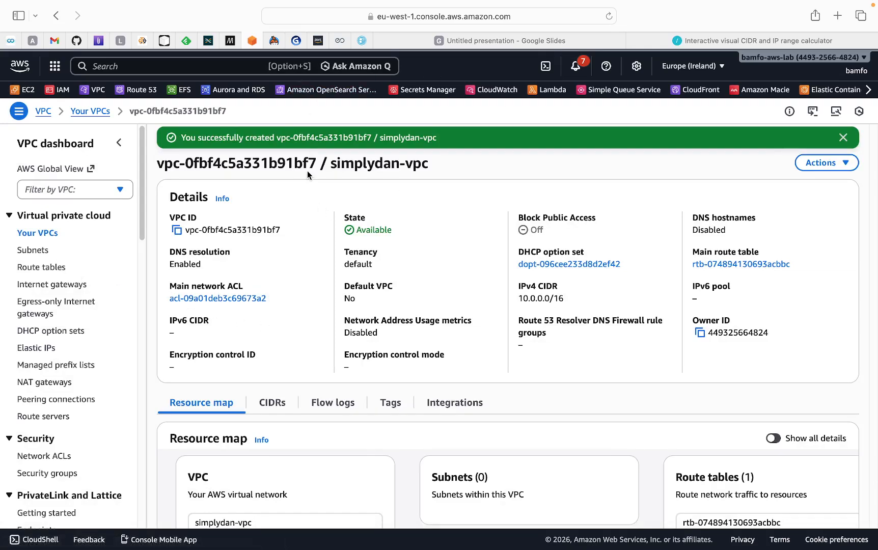
Start creating a subnet in simplydan-vpc and check the VPC's associated IPv4 CIDR
click(532, 38)
click(26, 253)
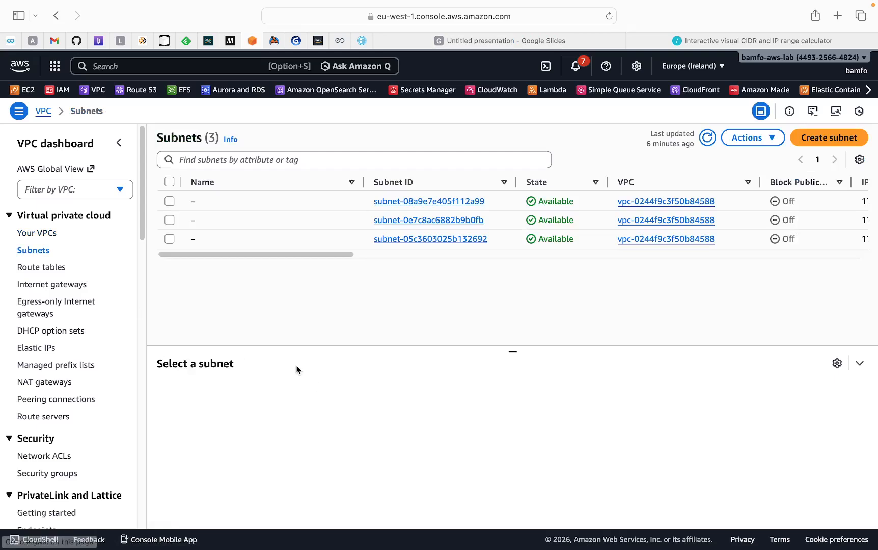
click(818, 141)
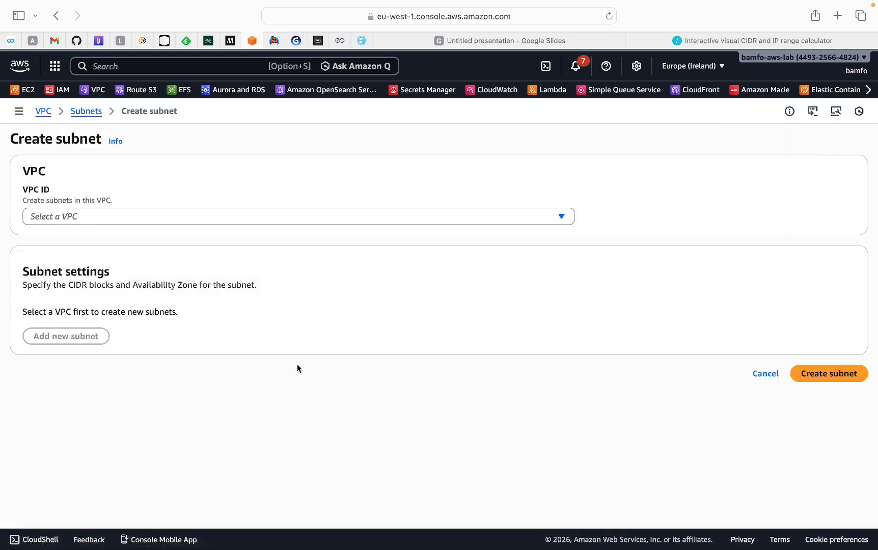
click(148, 216)
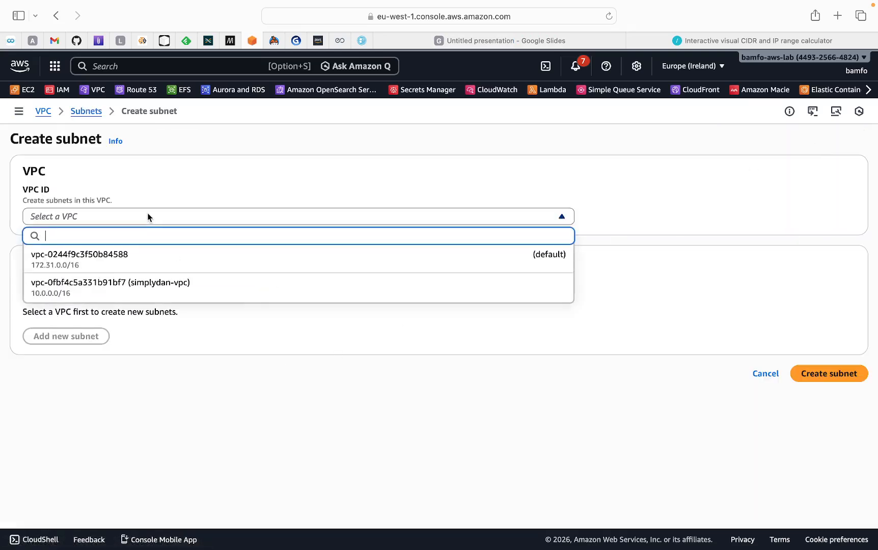
click(99, 293)
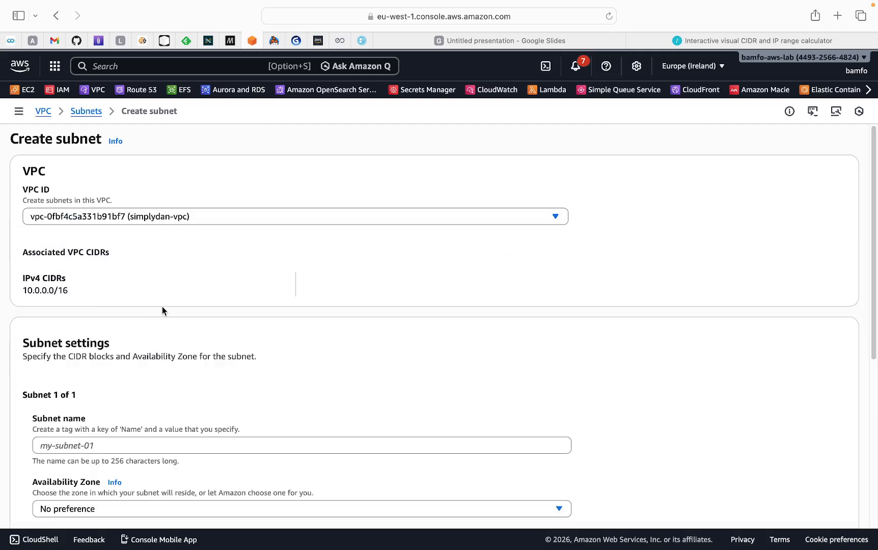
scroll(162, 307, down, 1)
drag(83, 277, 22, 277)
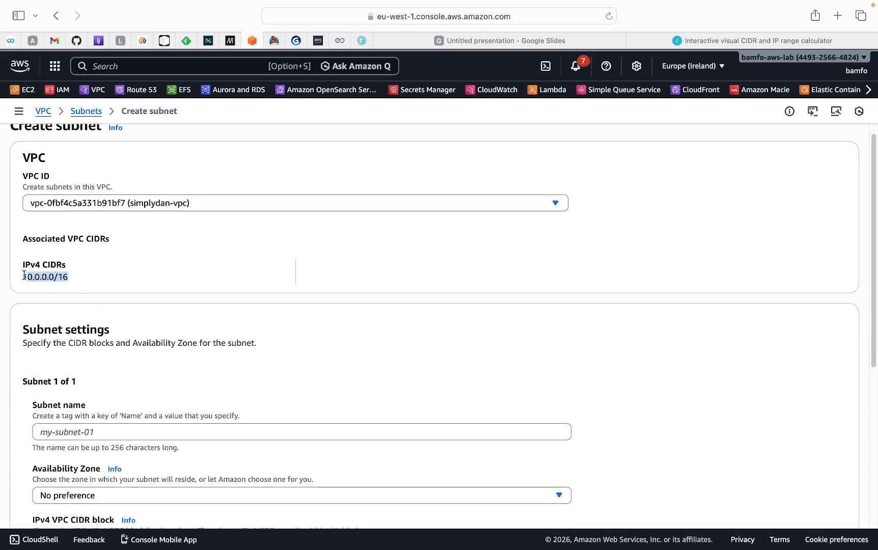
Name the subnet pubsub1 and place it in availability zone euw1-az1 (eu-west-1a)
scroll(148, 366, down, 4)
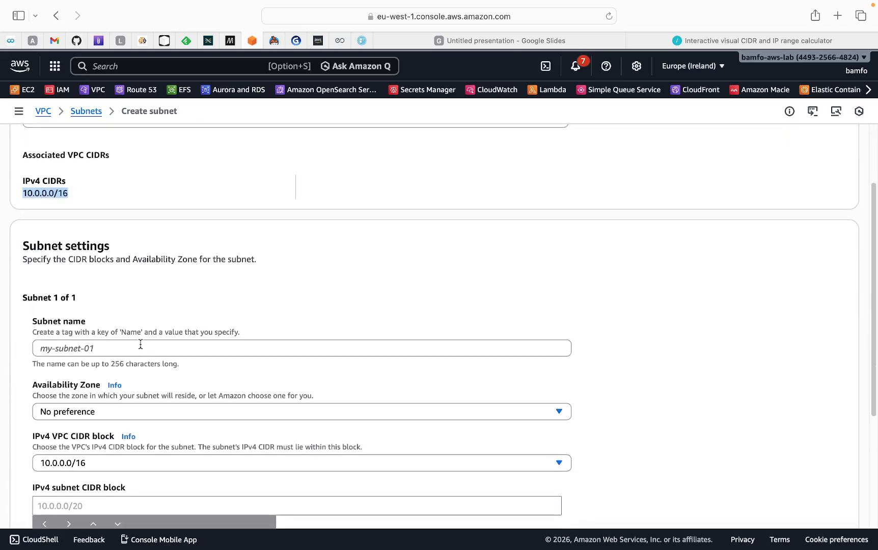
click(89, 347)
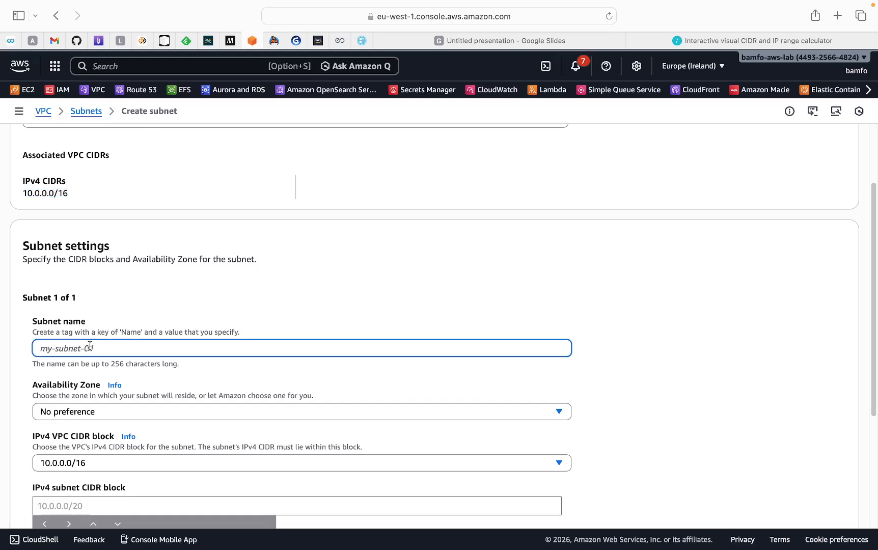
text(pubsu)
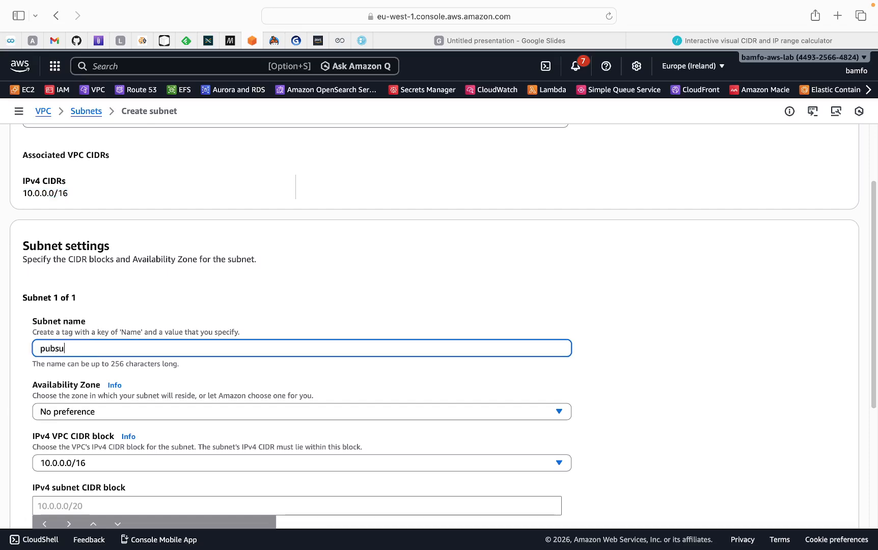
text(b1)
scroll(96, 346, down, 1)
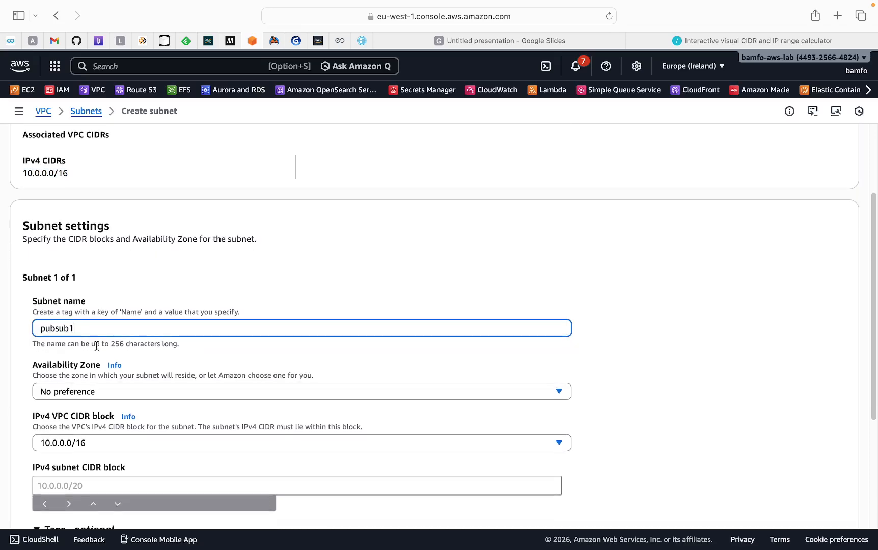
click(94, 391)
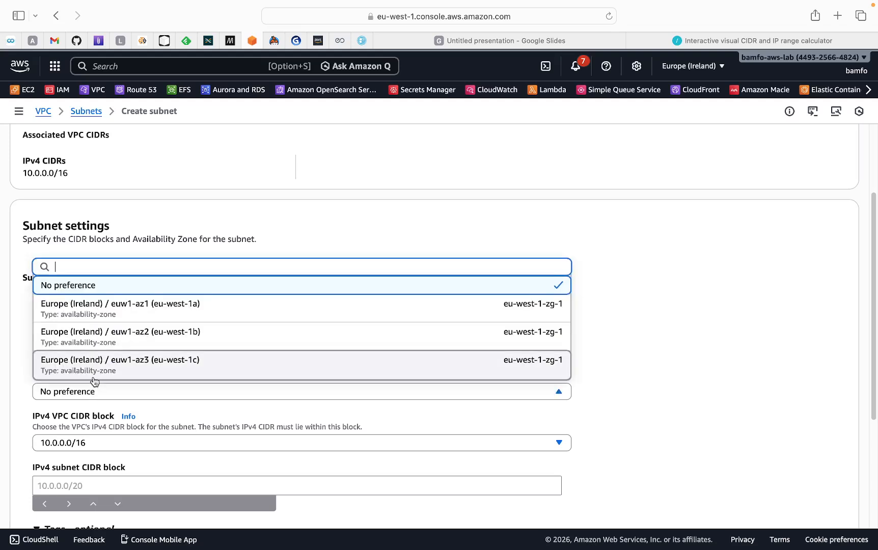
click(109, 316)
scroll(168, 331, down, 2)
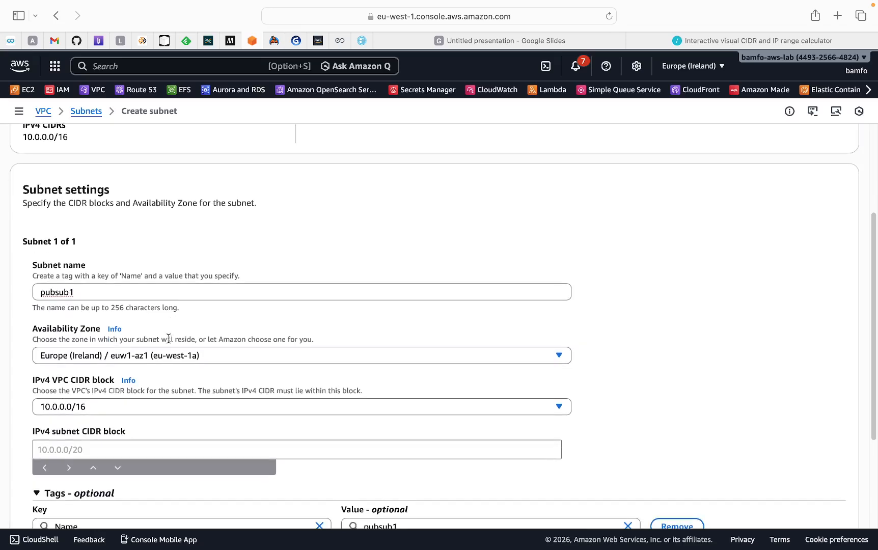
Set the IPv4 subnet CIDR block of pubsub1 to 10.0.1.0/24
scroll(169, 339, down, 1)
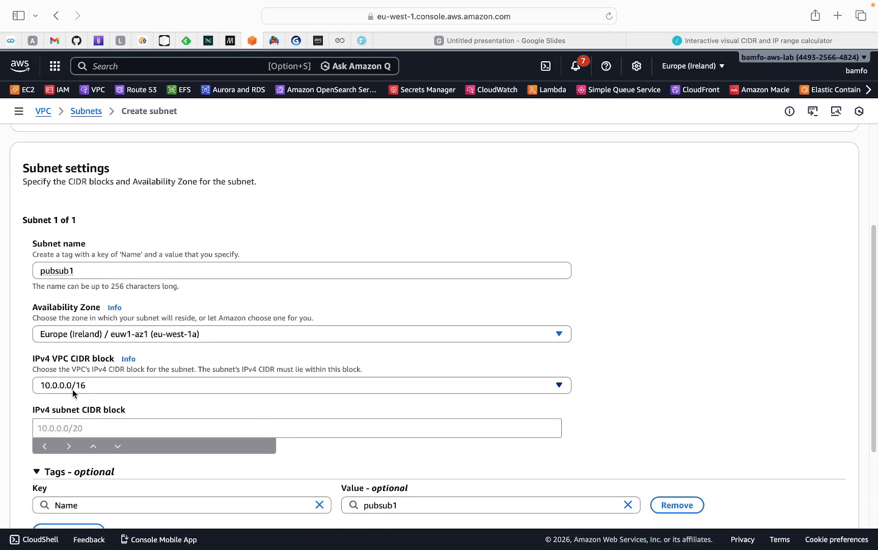
scroll(140, 388, down, 1)
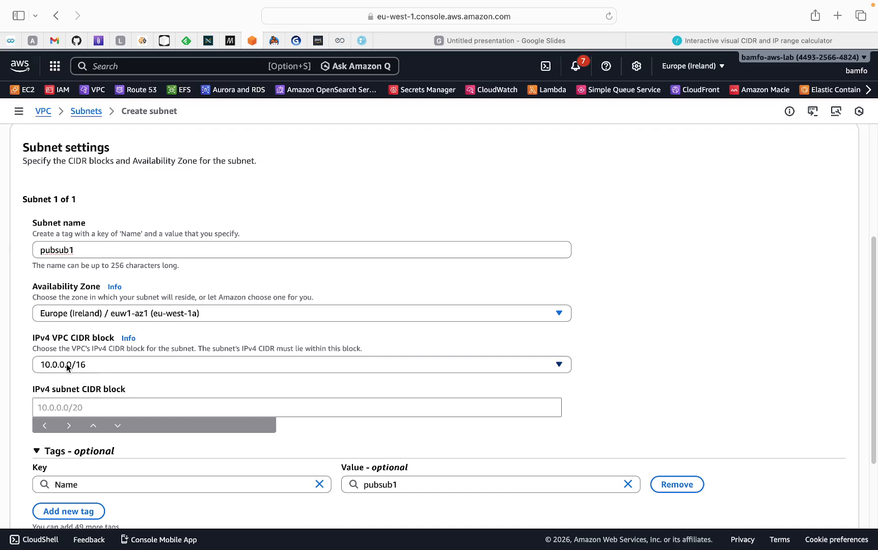
click(57, 409)
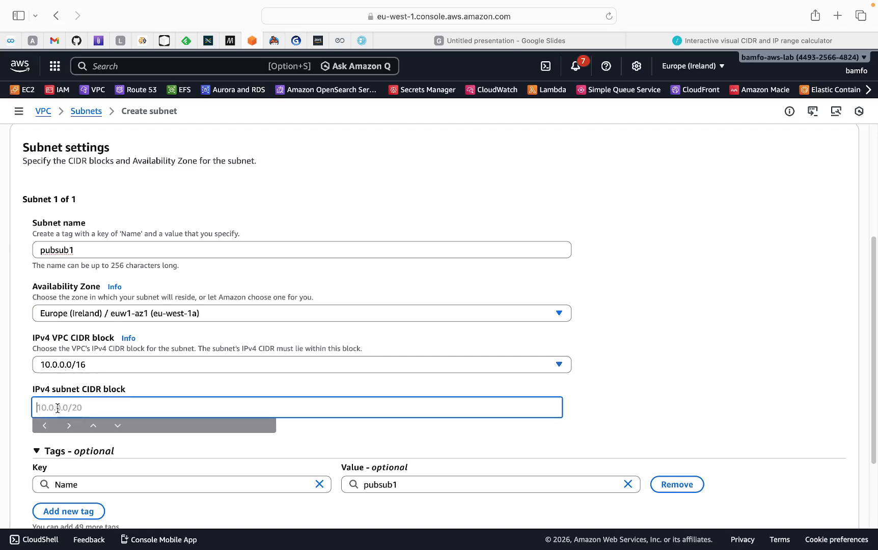
text(1)
text(0)
text(.1.0/24)
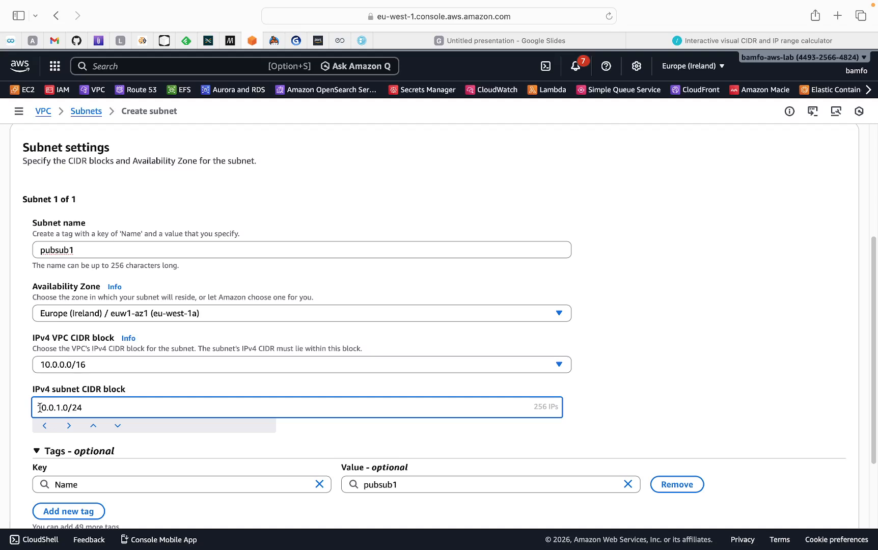
Examine the leading octets of the entered subnet CIDR block
drag(38, 408, 56, 406)
drag(53, 406, 57, 408)
click(61, 408)
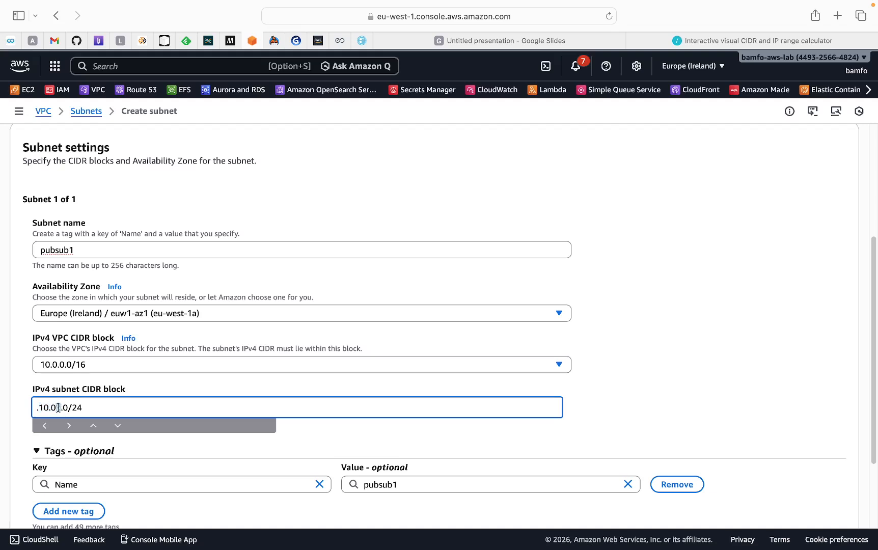
Switch to the CIDR calculator and set its prefix length to 24 and its third octet to 1
click(710, 42)
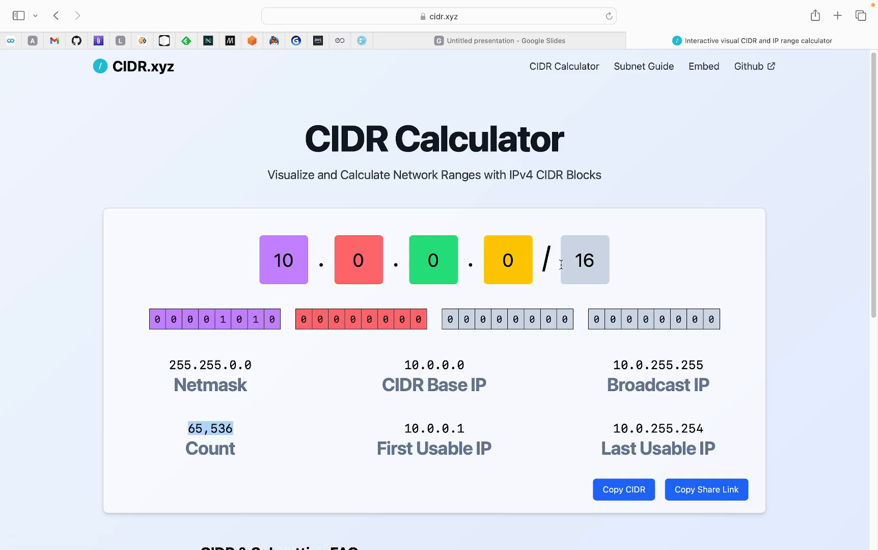
click(596, 263)
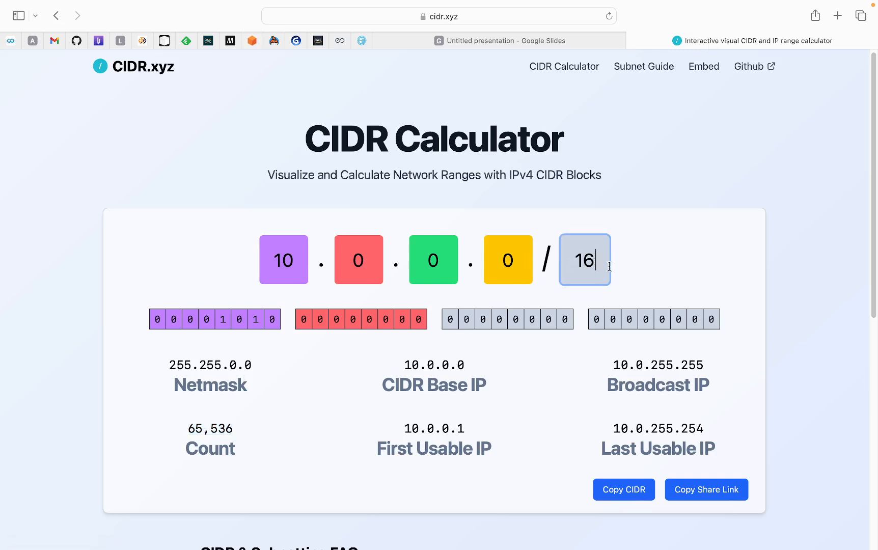
key(BackSpace)
key(BackSpace)
text(2)
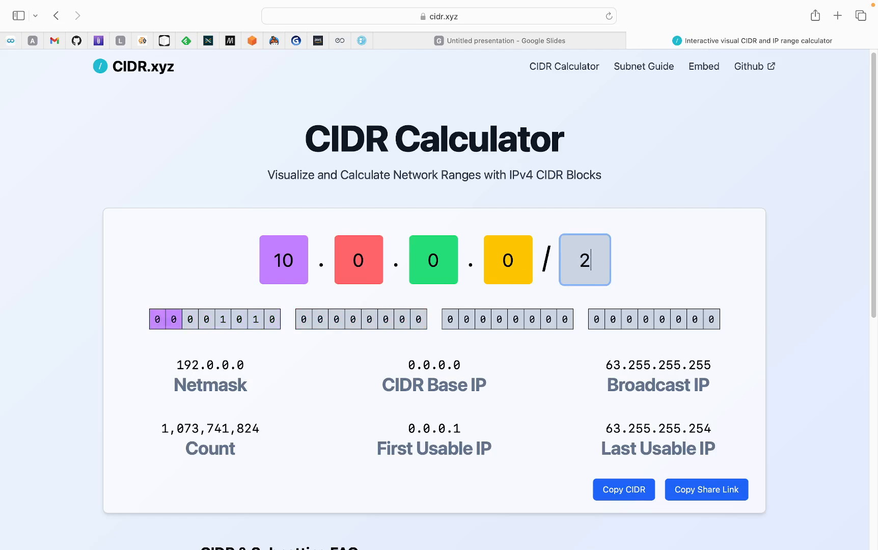
text(4)
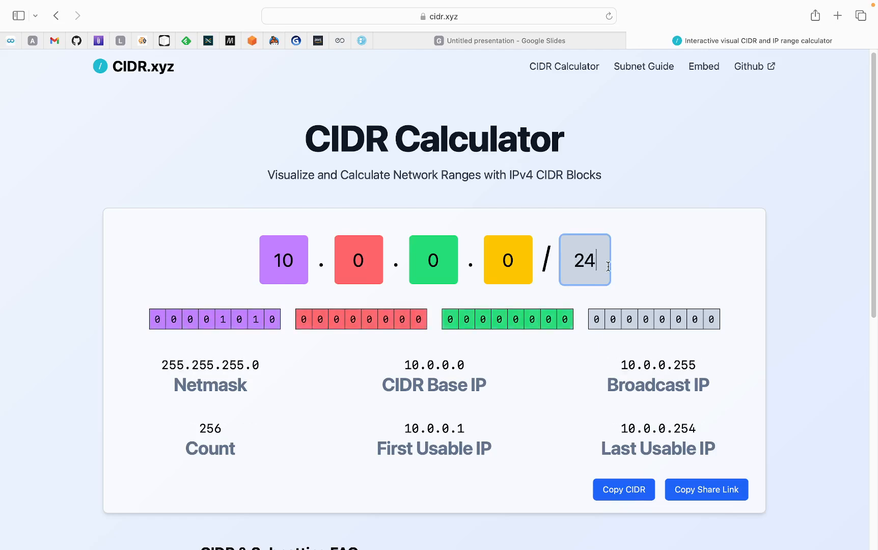
click(438, 258)
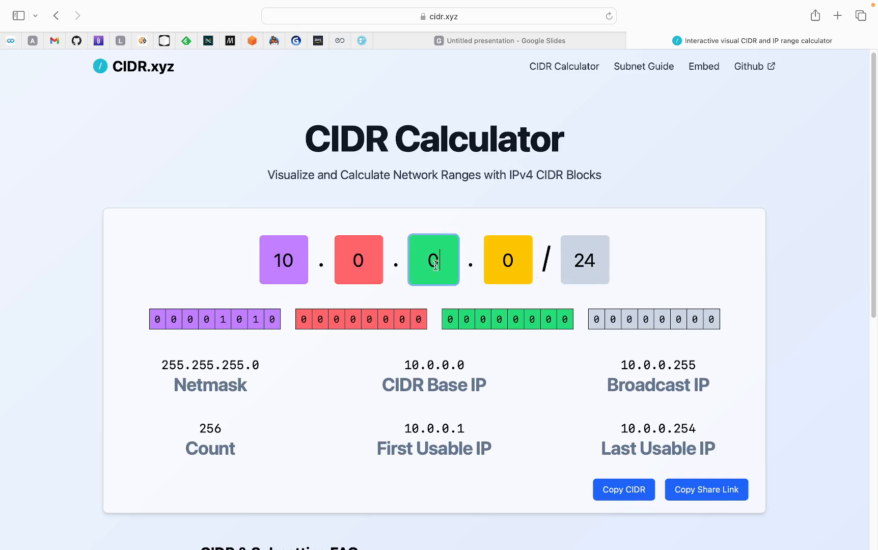
text(1)
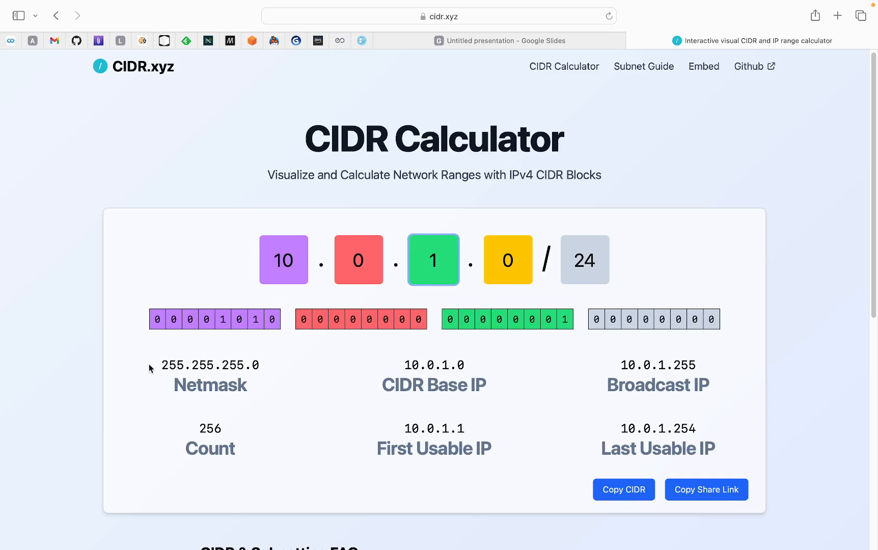
Examine the network and host portions of the /24 netmask and the block's address count
drag(161, 366, 216, 364)
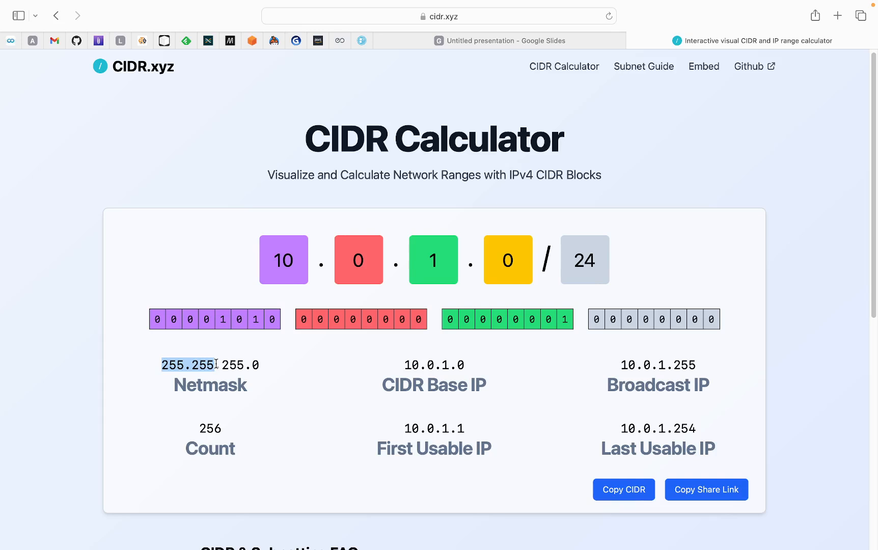
drag(222, 364, 257, 365)
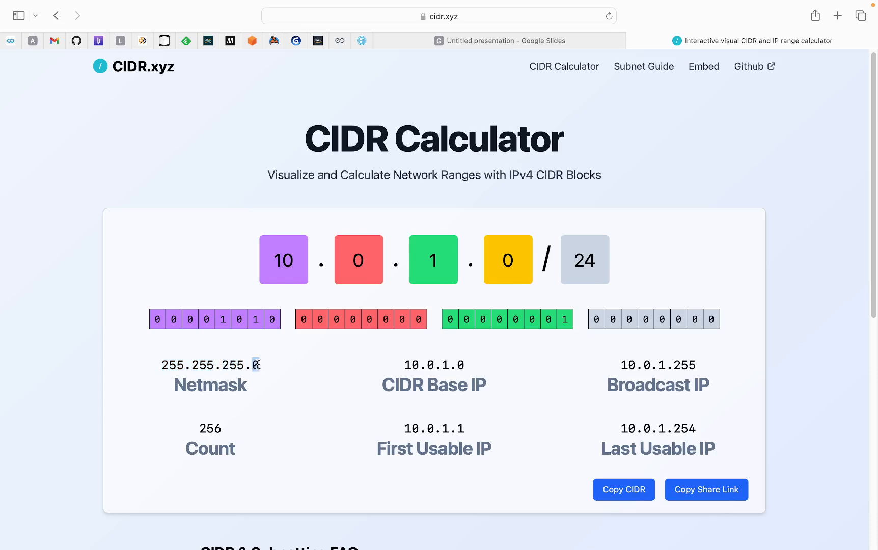
drag(198, 428, 222, 427)
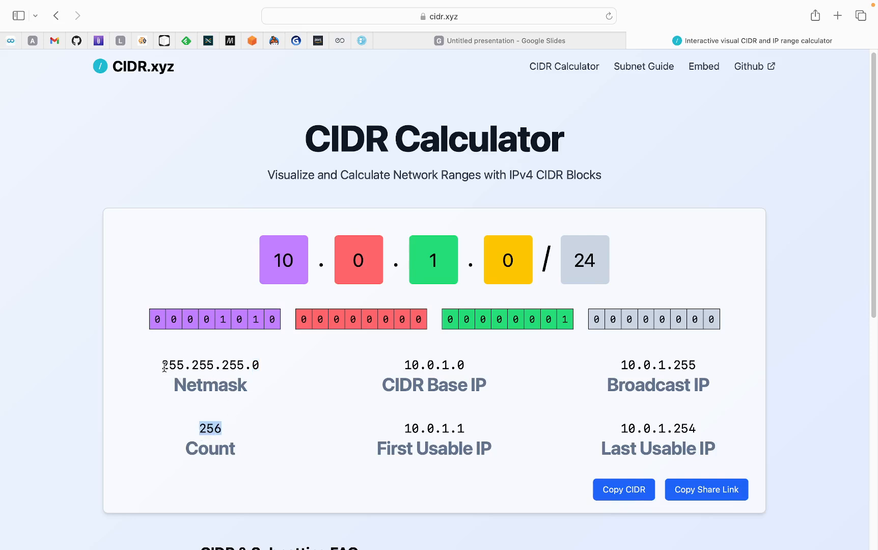
drag(163, 363, 220, 374)
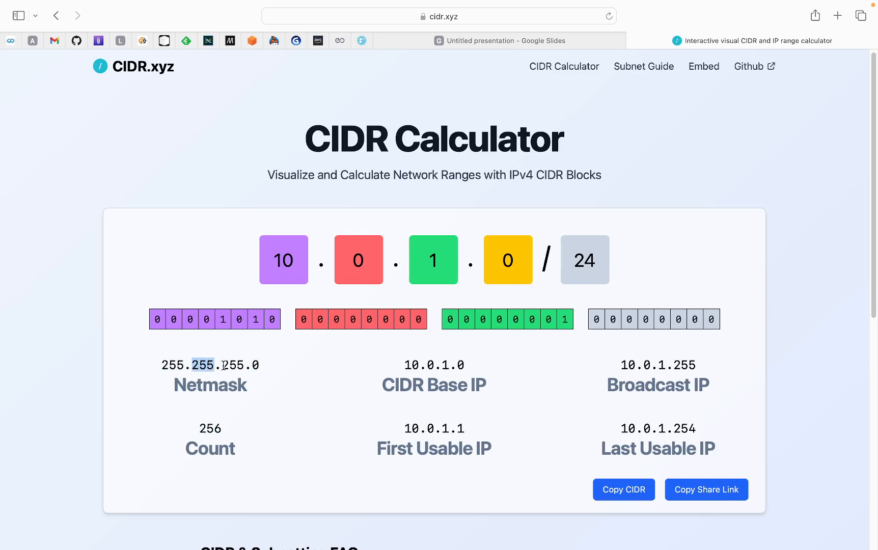
Examine the third octet and the full netmask of the /24 block in the CIDR calculator
click(224, 364)
mouse_move(224, 363)
mouse_down()
mouse_move(242, 360)
mouse_move(224, 367)
mouse_move(232, 365)
mouse_up()
drag(169, 365, 266, 362)
drag(161, 365, 260, 364)
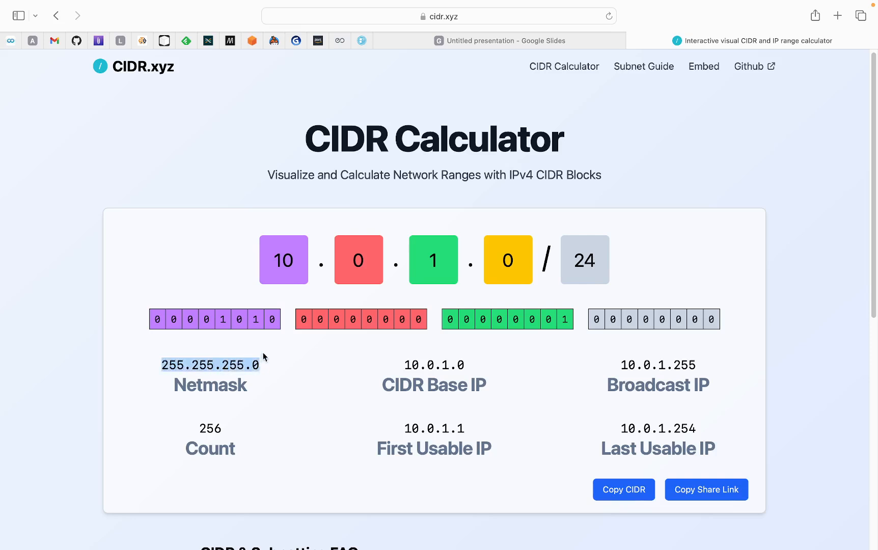
Switch back to the AWS console and add a second subnet named pubsub2 to the form
click(250, 43)
scroll(117, 387, down, 1)
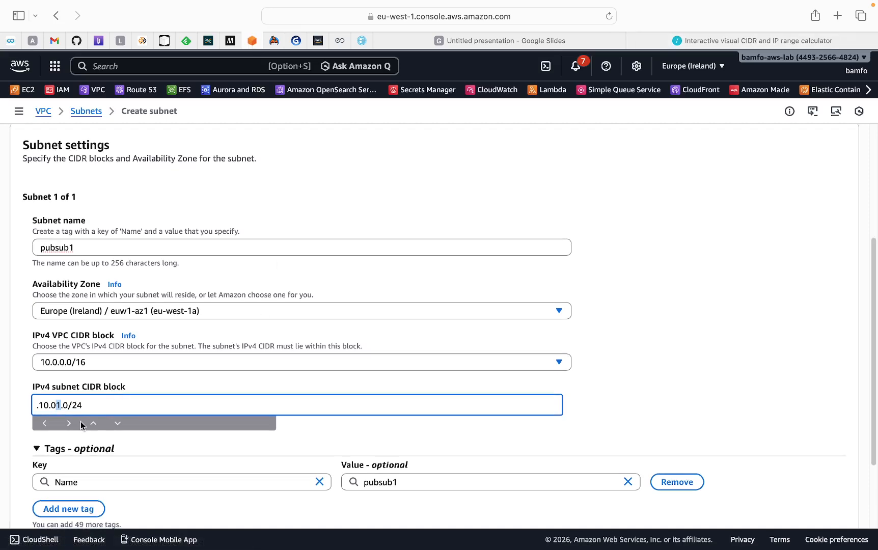
scroll(128, 425, down, 5)
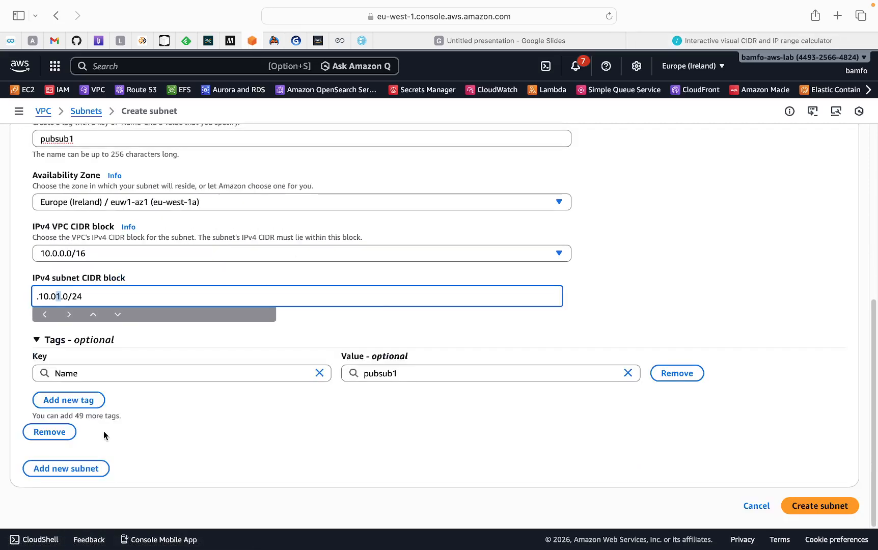
click(59, 474)
scroll(83, 324, down, 4)
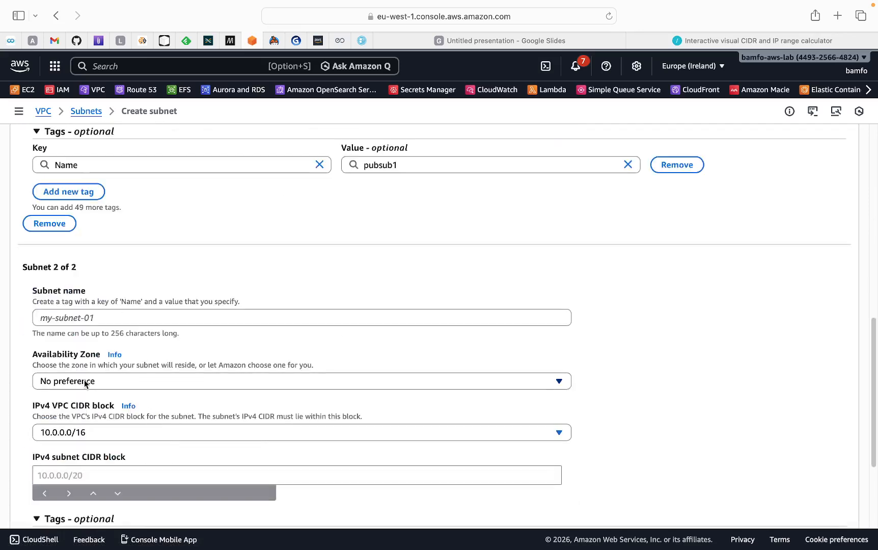
click(106, 324)
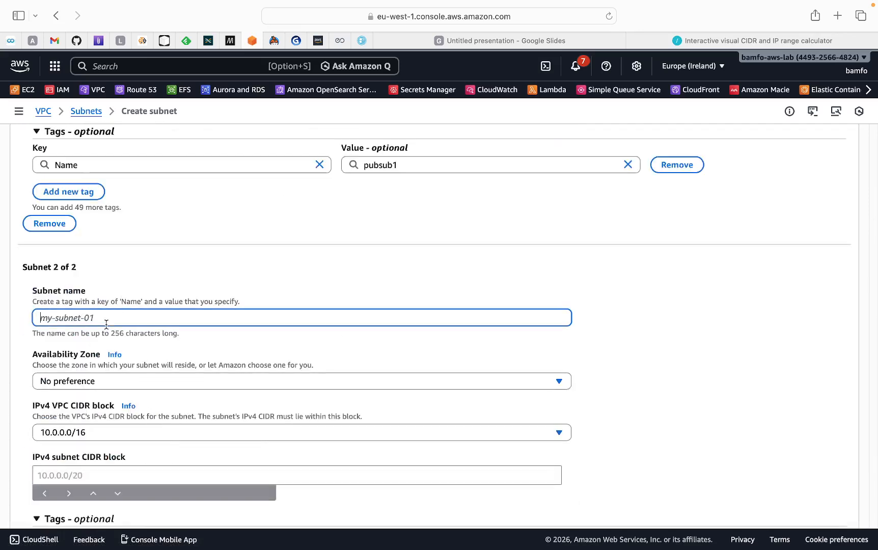
text(pub)
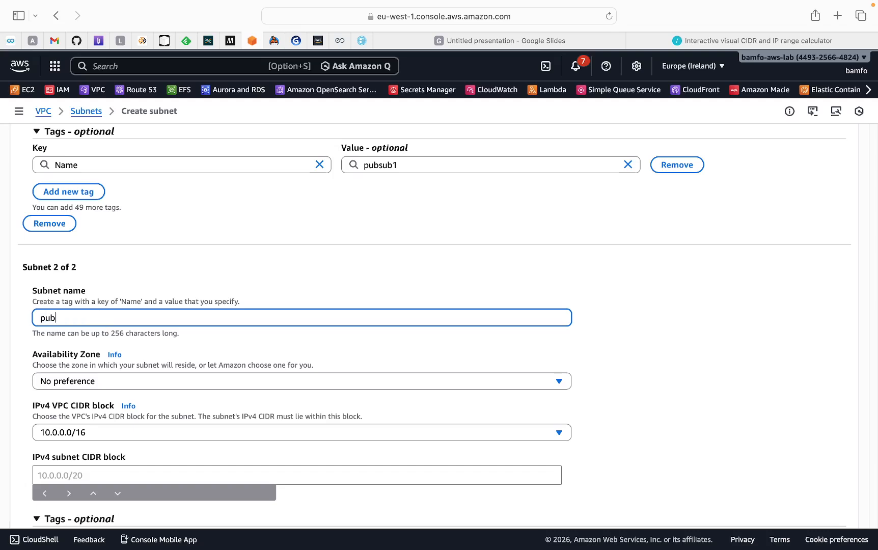
text(sub2)
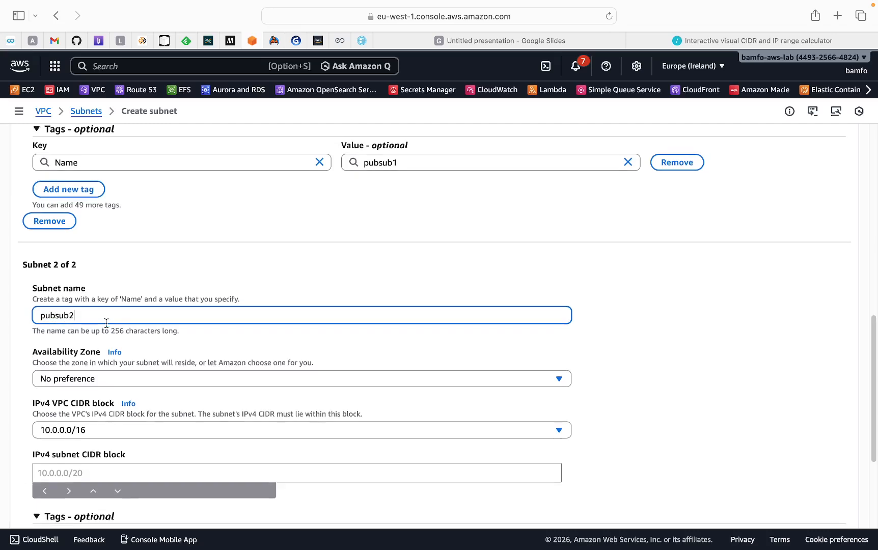
Set pubsub2's availability zone to eu-west-1b and its IPv4 subnet CIDR block to 10.0.2.0/24
click(82, 385)
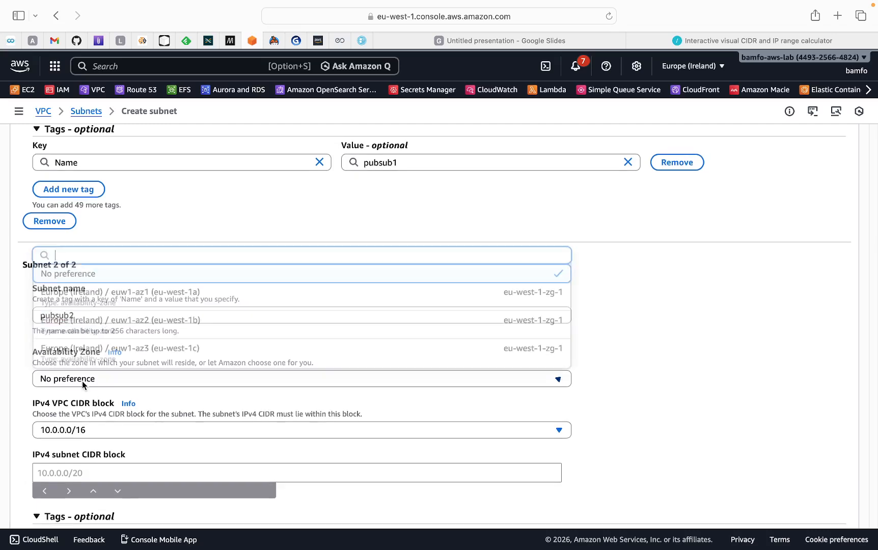
click(112, 331)
scroll(114, 320, down, 3)
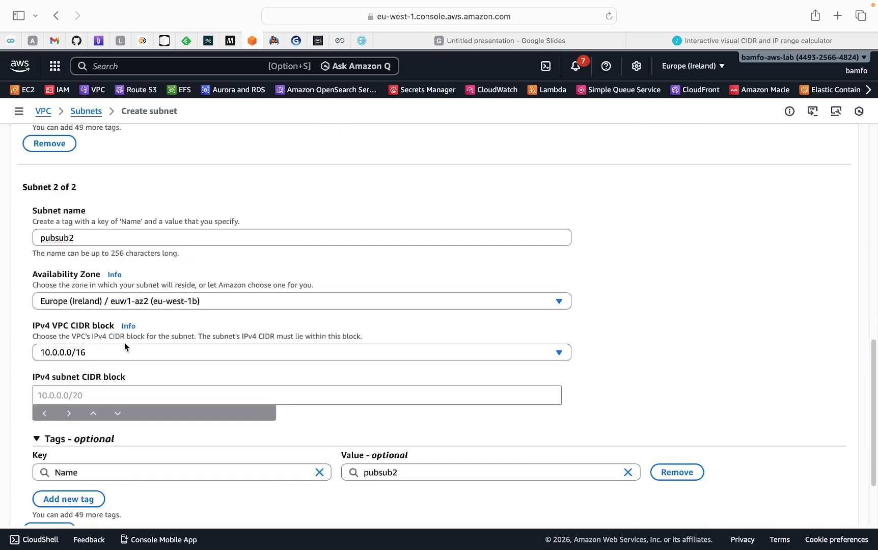
click(44, 395)
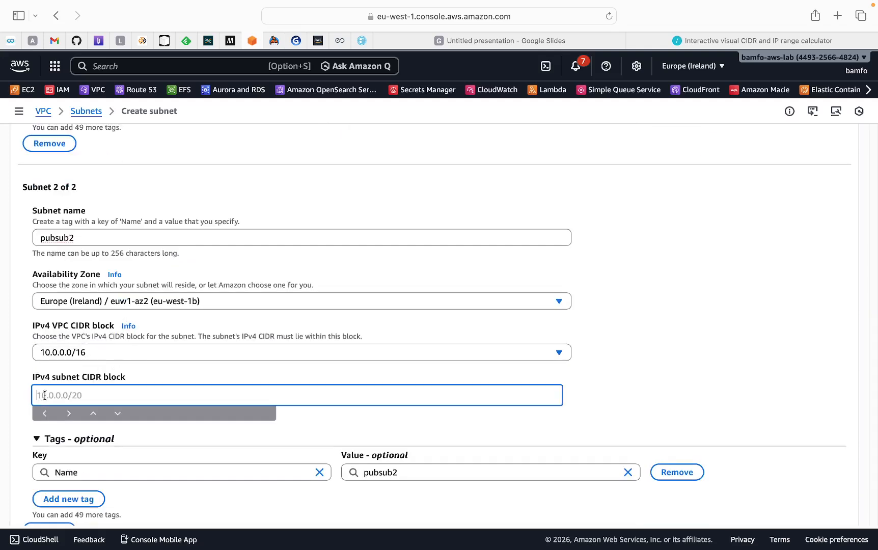
text(10.0.2.0/24)
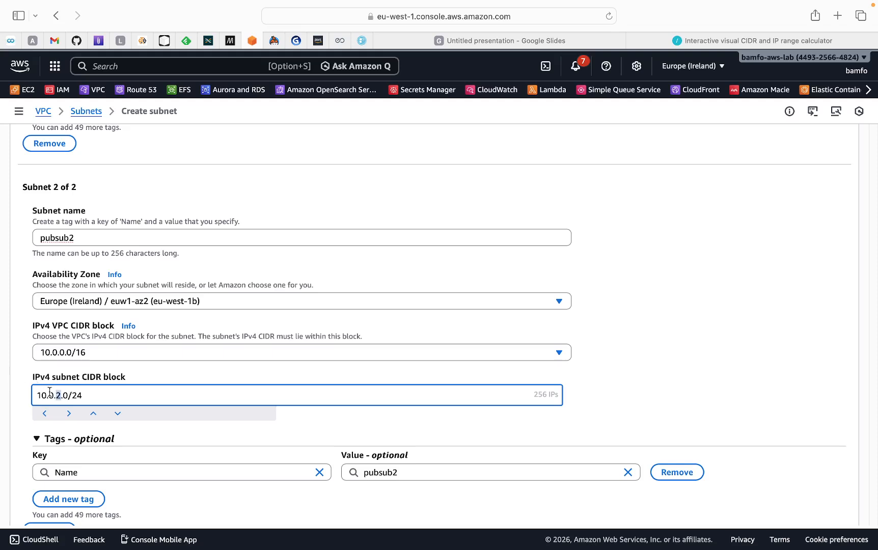
Compare the octets of the subnet CIDR blocks entered for pubsub1 and pubsub2
drag(37, 395, 55, 392)
click(57, 393)
scroll(91, 255, up, 5)
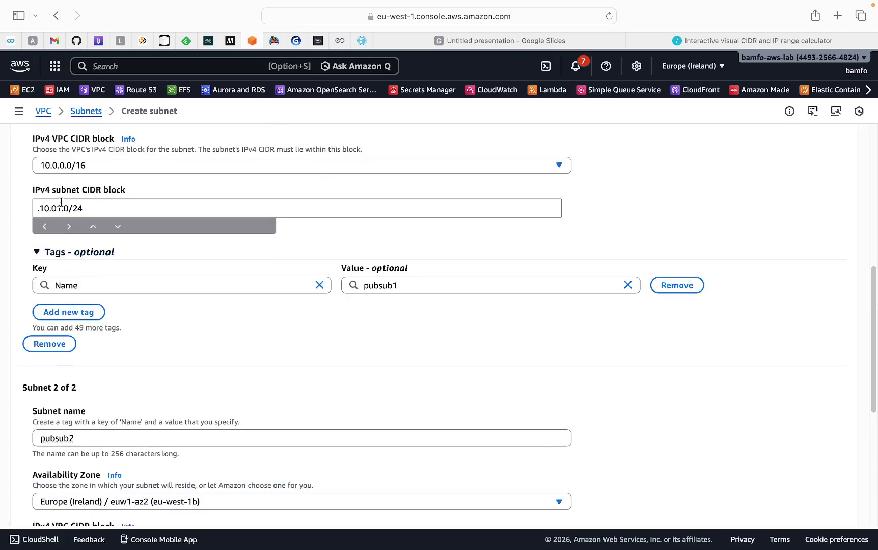
scroll(85, 353, down, 3)
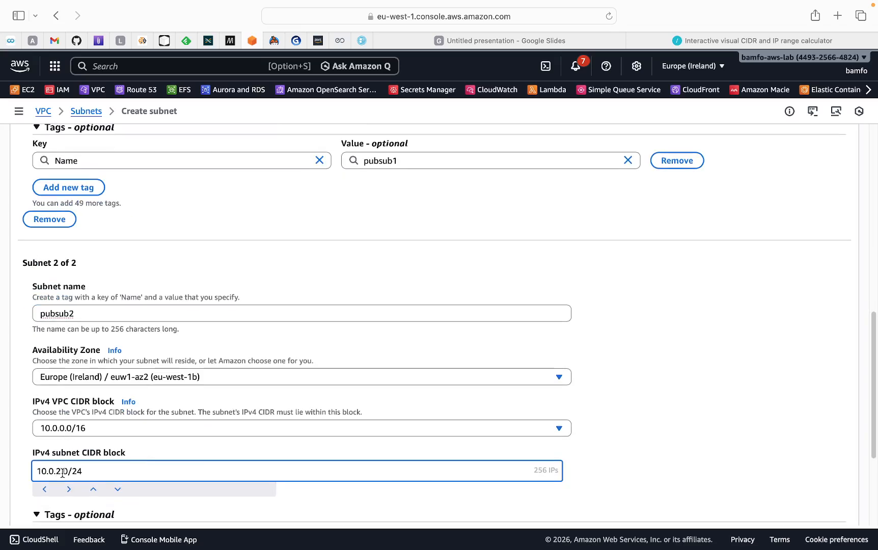
scroll(162, 449, down, 3)
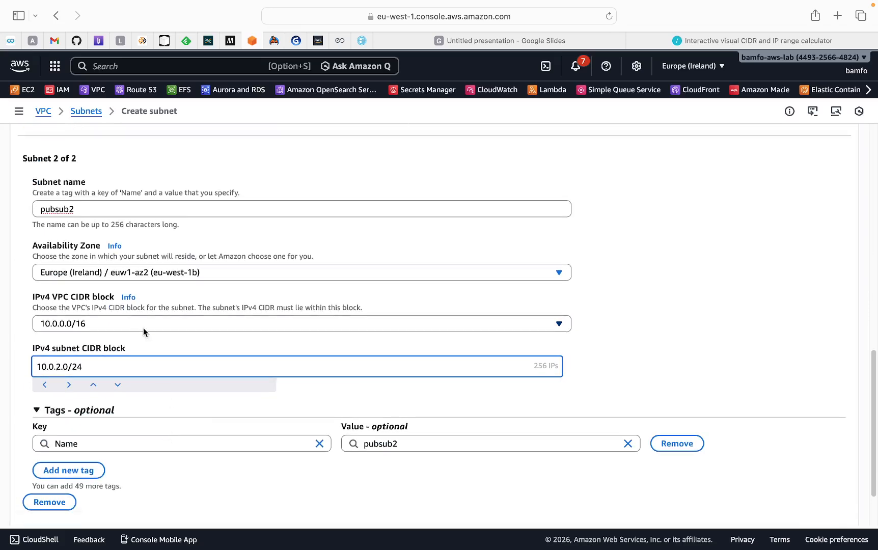
scroll(146, 280, up, 6)
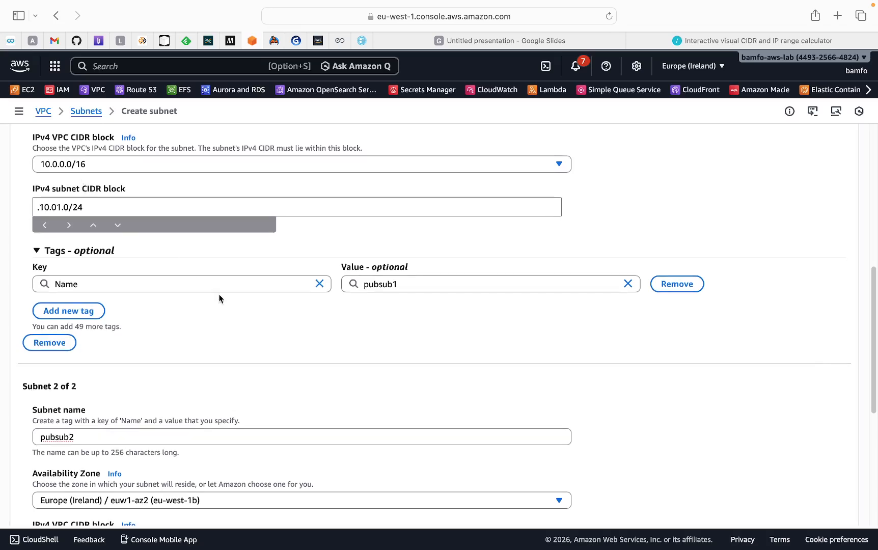
scroll(245, 336, down, 6)
scroll(270, 374, down, 2)
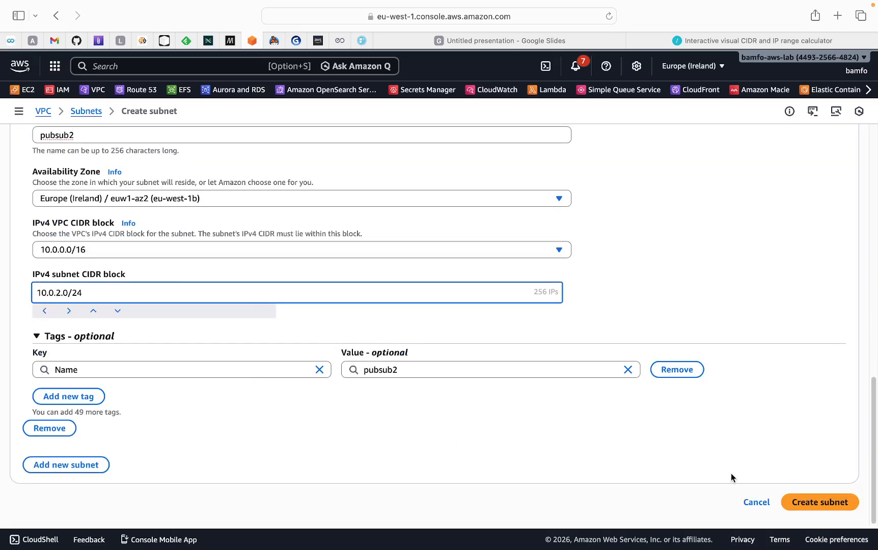
Insert the missing dot before the 1 in pubsub1's subnet CIDR block and try to create the subnets
click(820, 503)
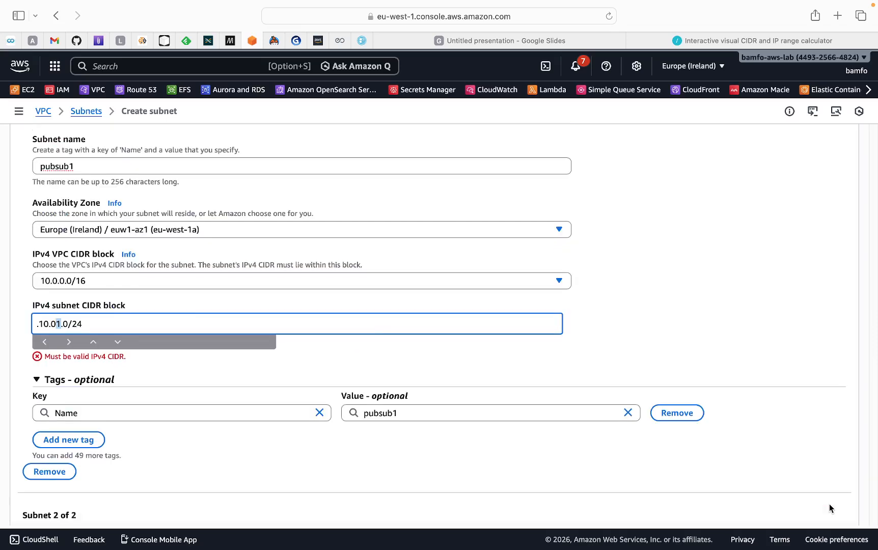
click(91, 324)
text(.)
scroll(576, 464, down, 5)
scroll(807, 437, down, 5)
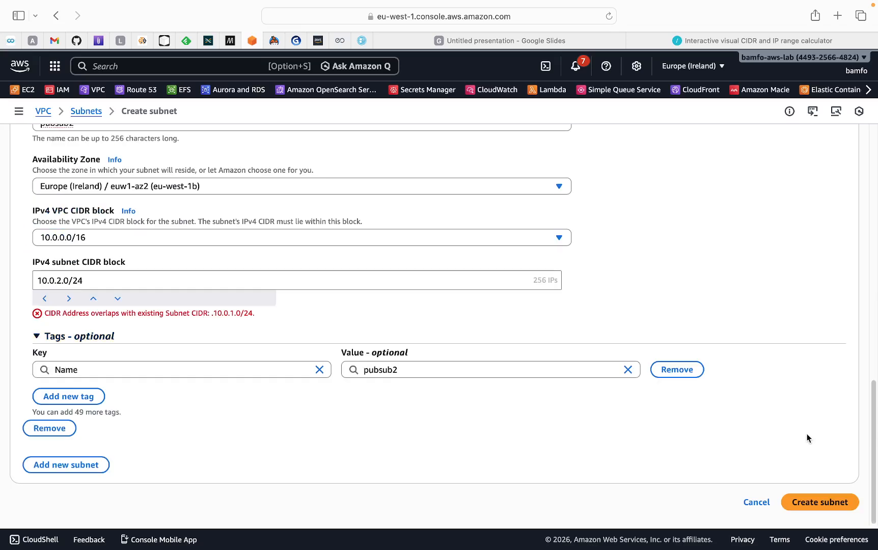
click(806, 502)
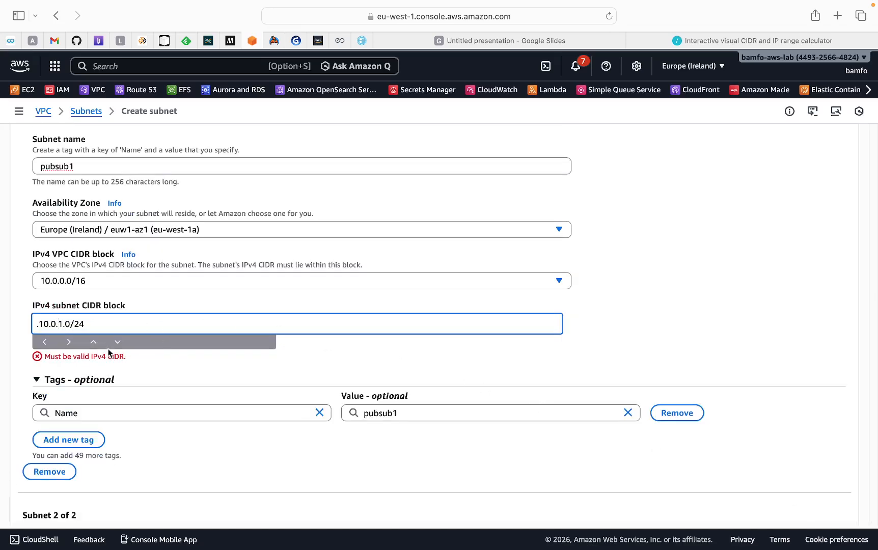
Remove the leading dot from pubsub1's CIDR block so it reads 10.0.1.0/24, and create both subnets
click(38, 328)
key(BackSpace)
click(39, 325)
key(BackSpace)
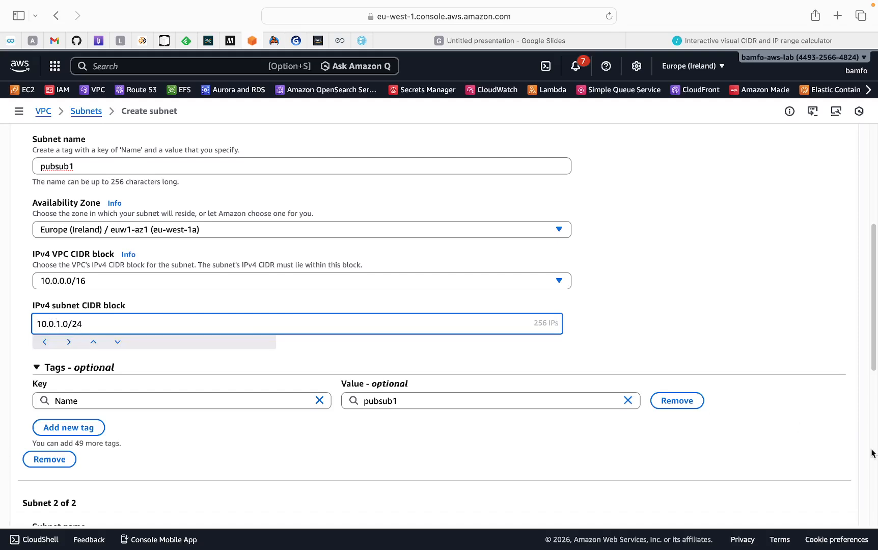
scroll(825, 459, down, 10)
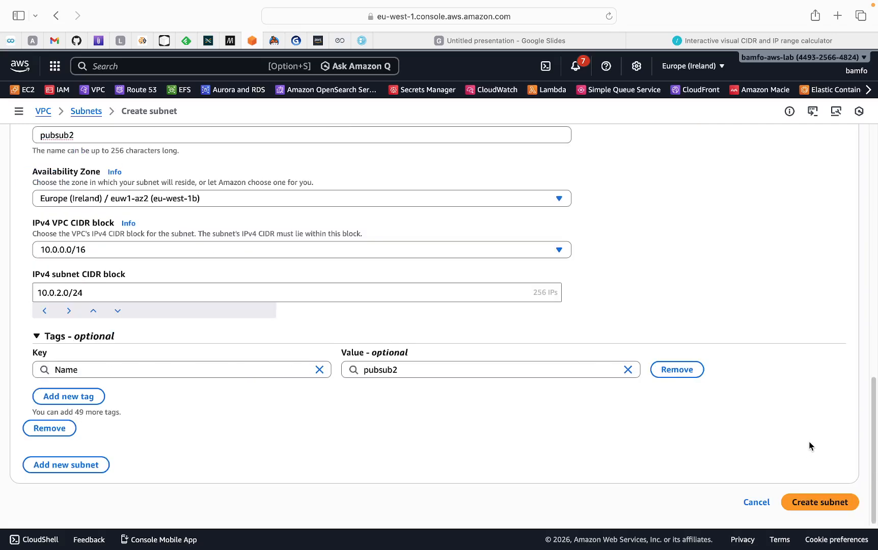
click(815, 503)
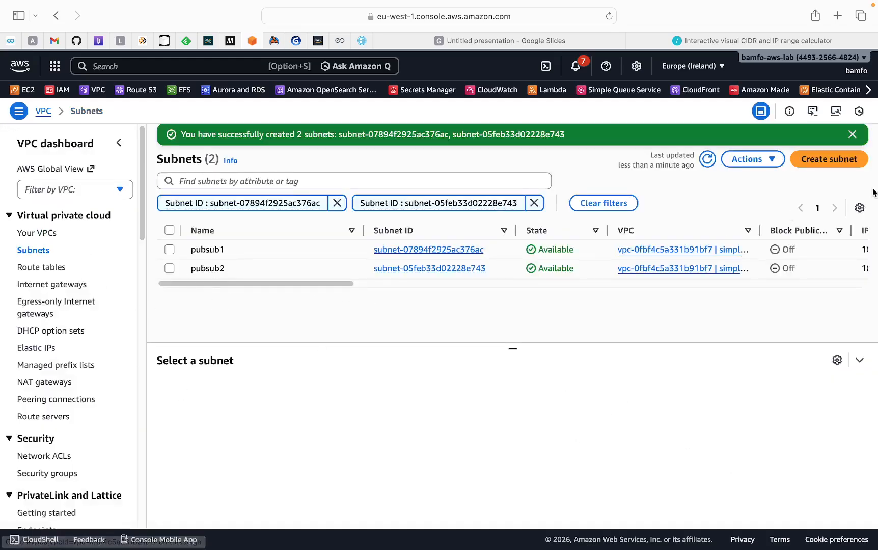
Start creating further subnets and select simplydan-vpc as their VPC
click(860, 163)
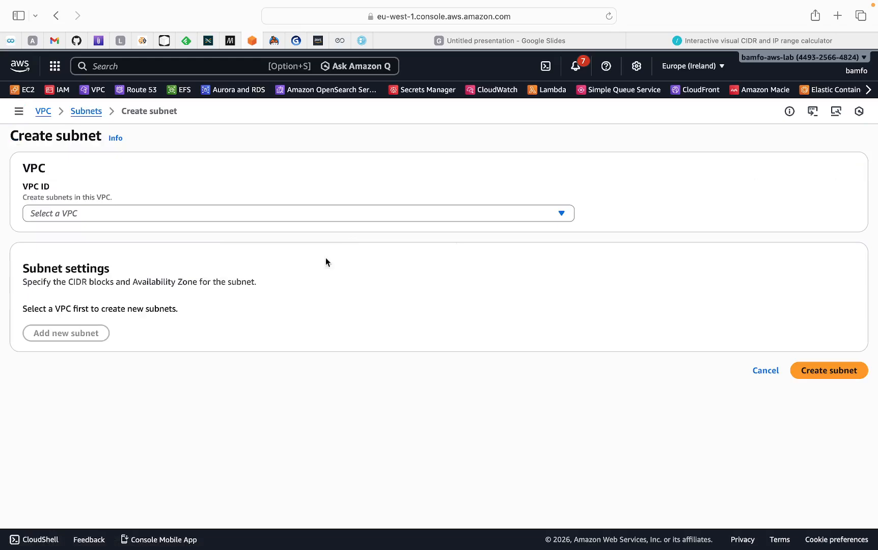
click(141, 222)
click(88, 288)
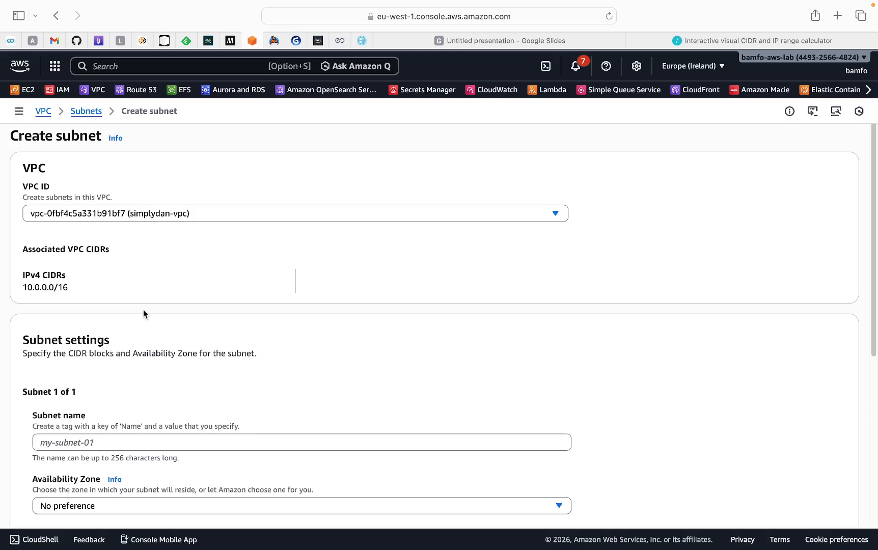
Name the first subnet in the new form privatesub1
scroll(144, 309, down, 5)
click(100, 189)
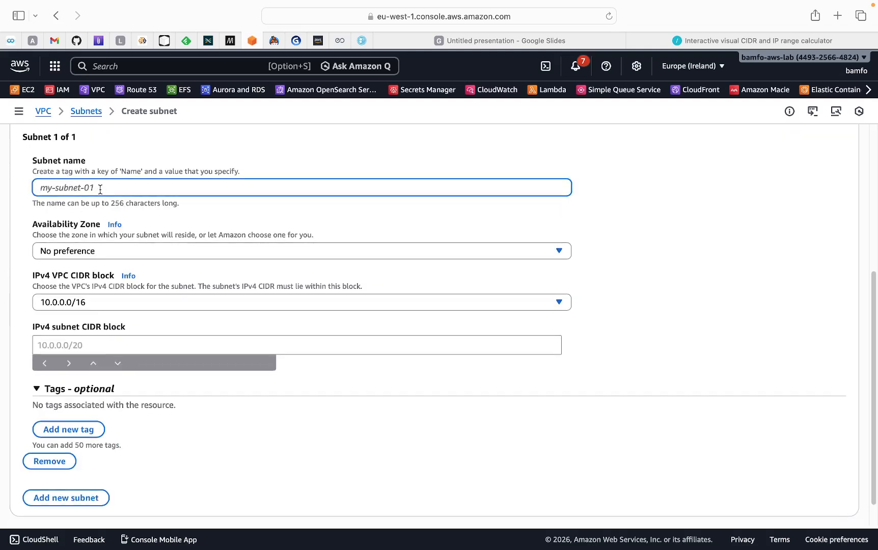
text(private)
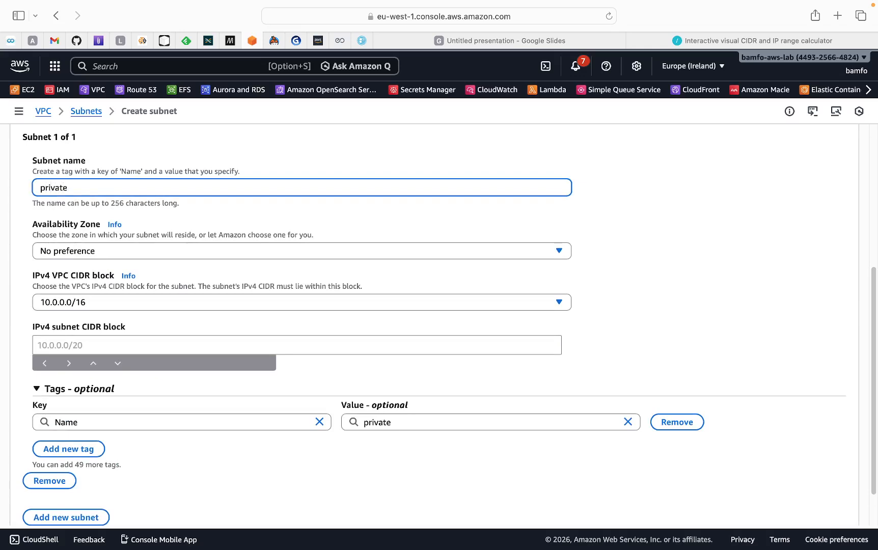
text(ub)
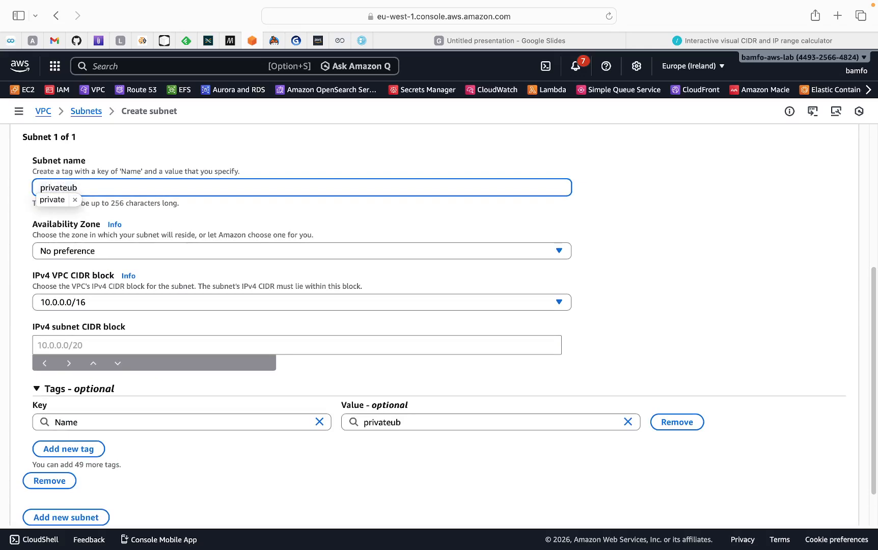
key(BackSpace)
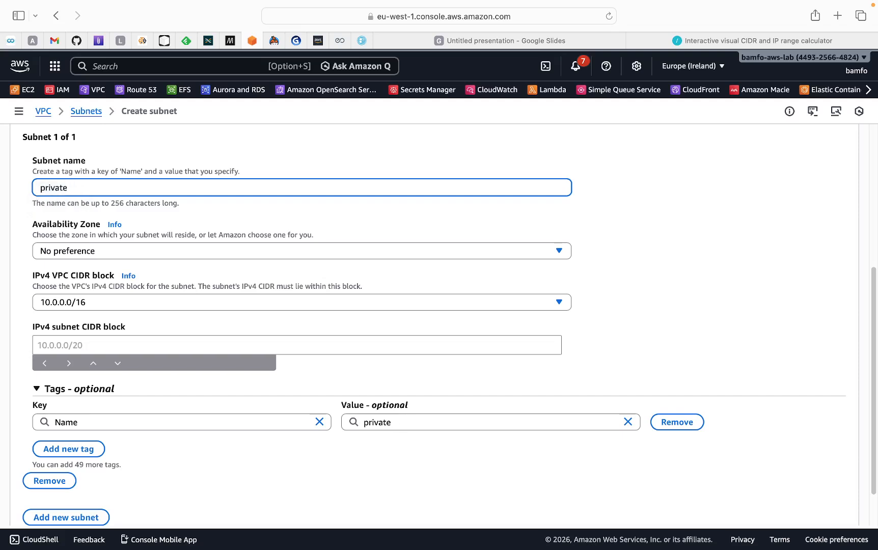
text(sub1)
Set privatesub1's availability zone to eu-west-1a and its IPv4 subnet CIDR block to 10.0.3.0/24
click(69, 253)
click(117, 318)
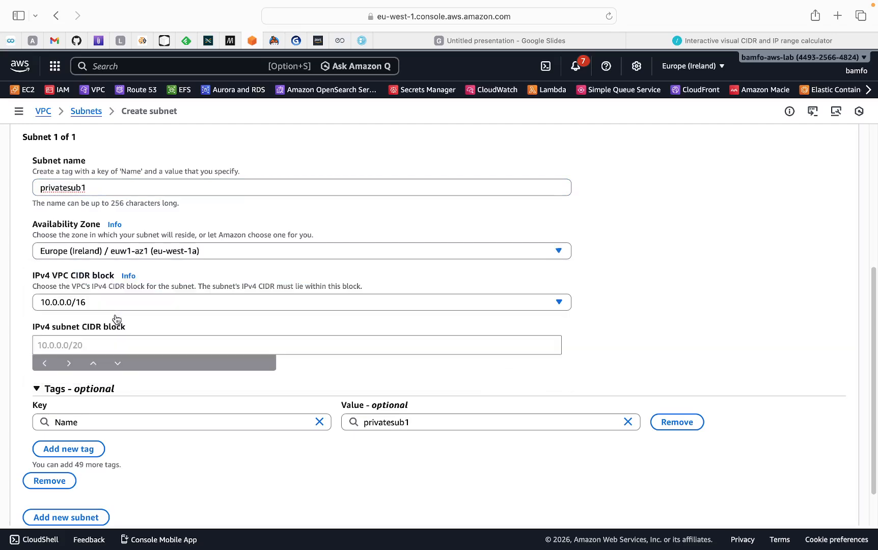
click(82, 344)
text(10.0.)
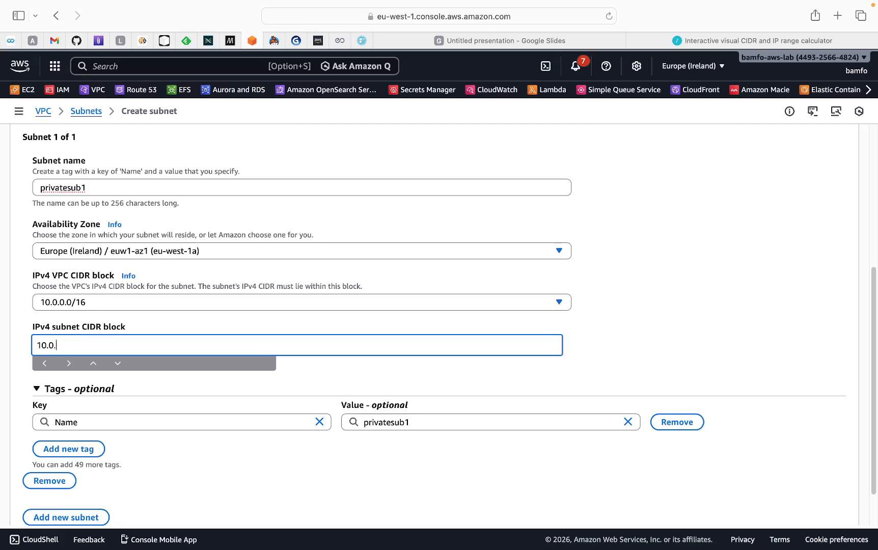
text(3.0/24)
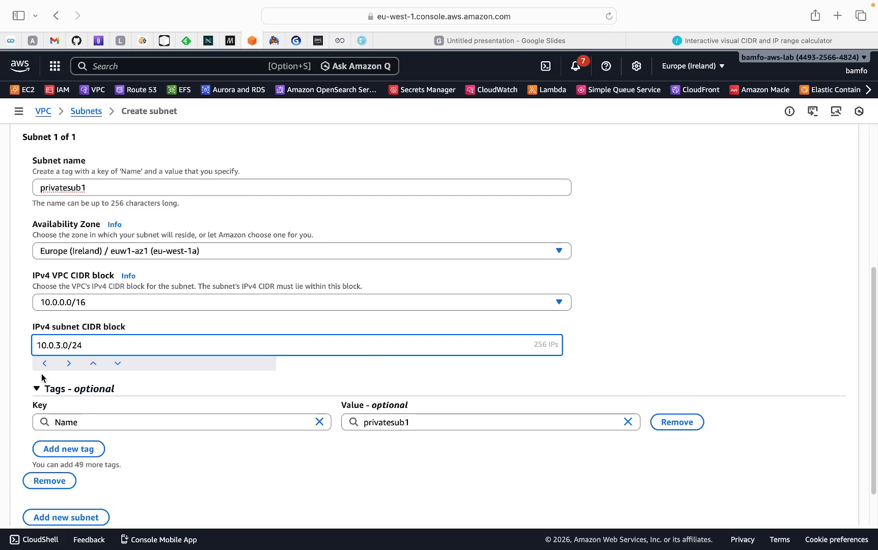
click(56, 345)
scroll(167, 392, down, 2)
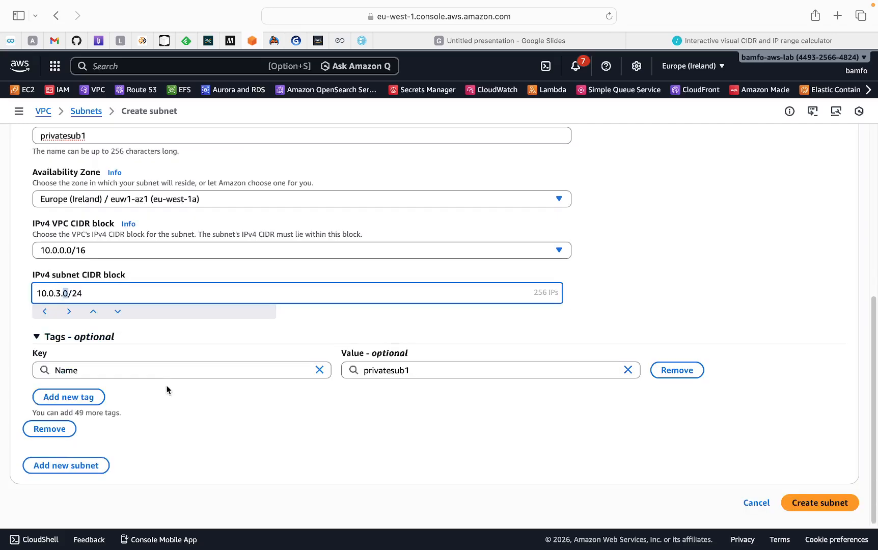
Add a second subnet to the form and name it privatesub2
click(75, 466)
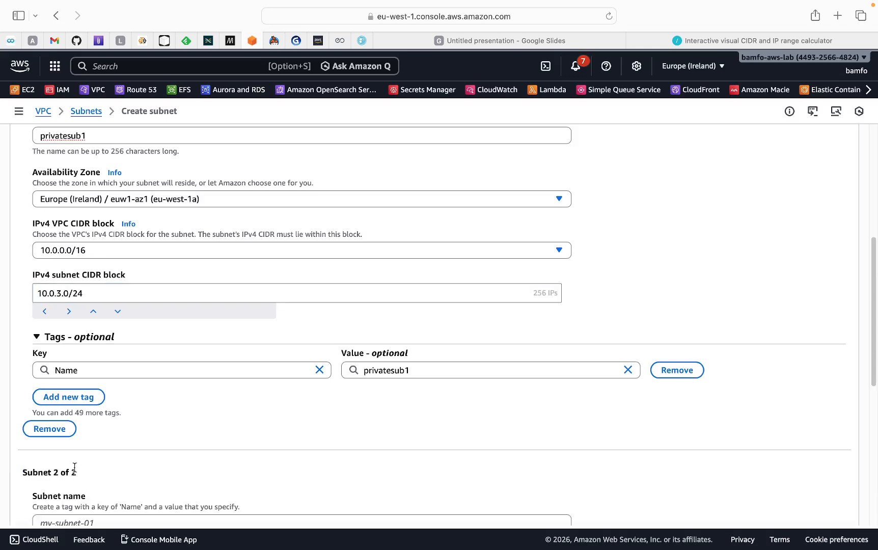
scroll(172, 401, down, 8)
click(93, 286)
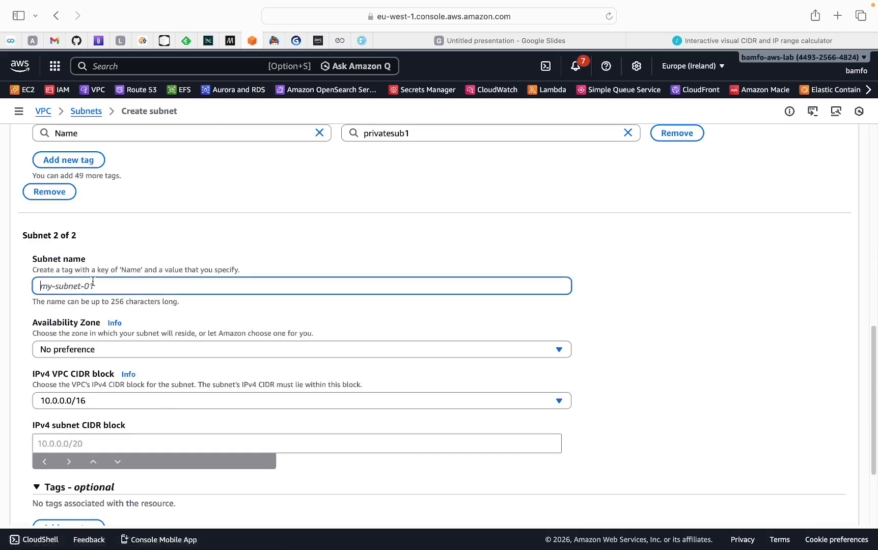
text(priv)
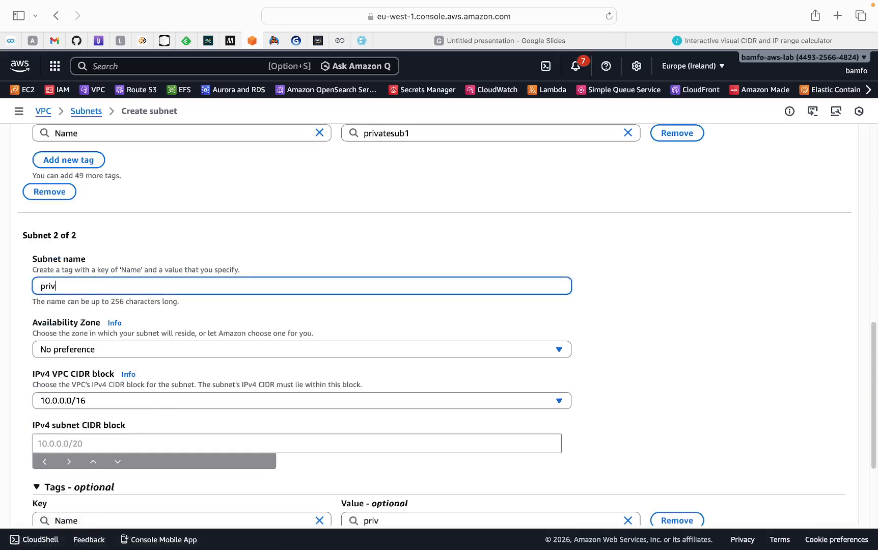
text(atesub2)
Set privatesub2's availability zone to eu-west-1b and its IPv4 subnet CIDR block to 10.0.4.0/24
click(75, 351)
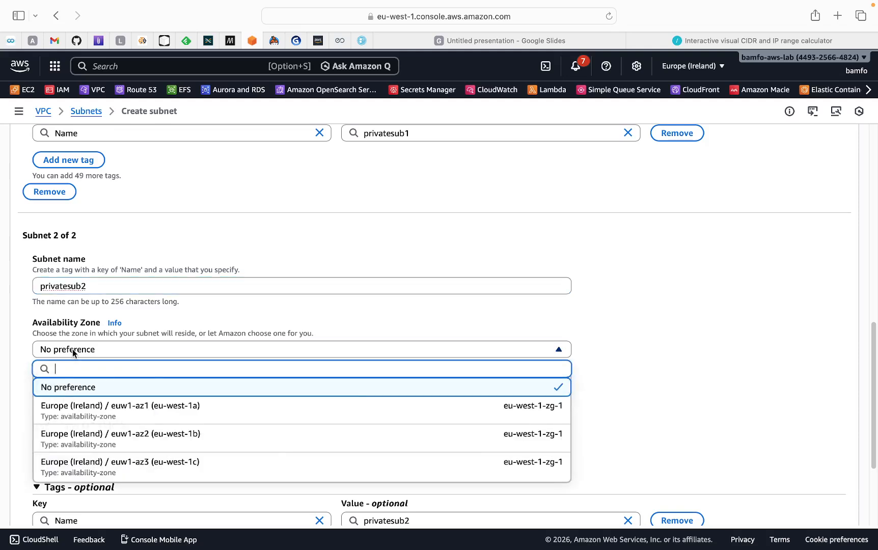
click(113, 433)
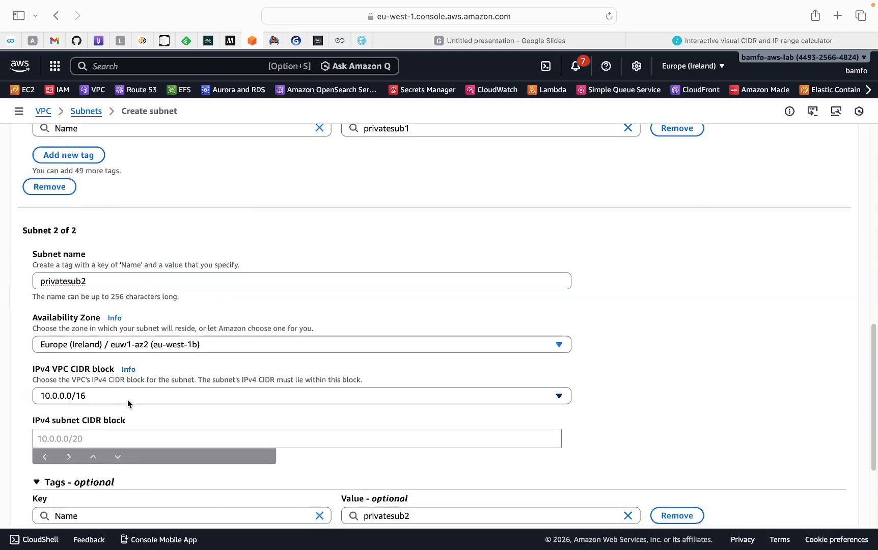
click(79, 440)
text(10.0.)
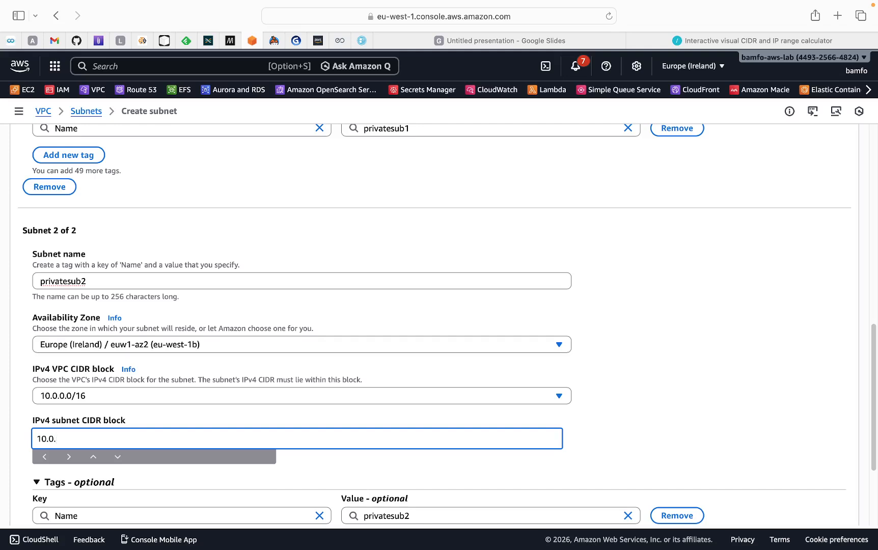
text(4.0/24)
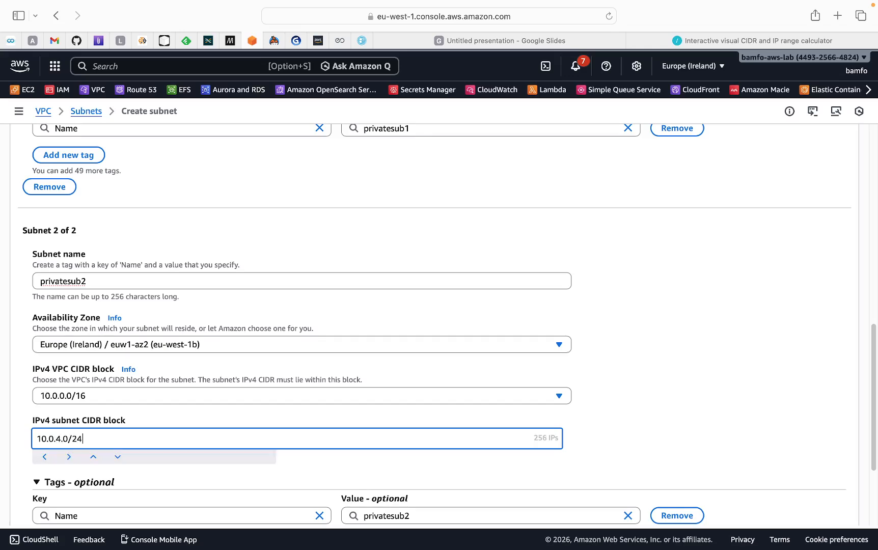
Review the settings of privatesub1 and privatesub2, and create both subnets
scroll(92, 366, up, 4)
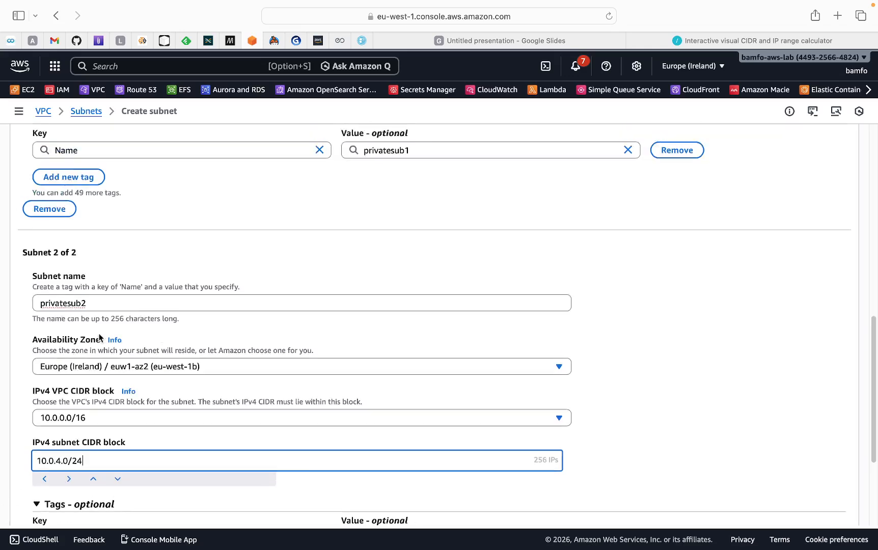
scroll(94, 281, up, 5)
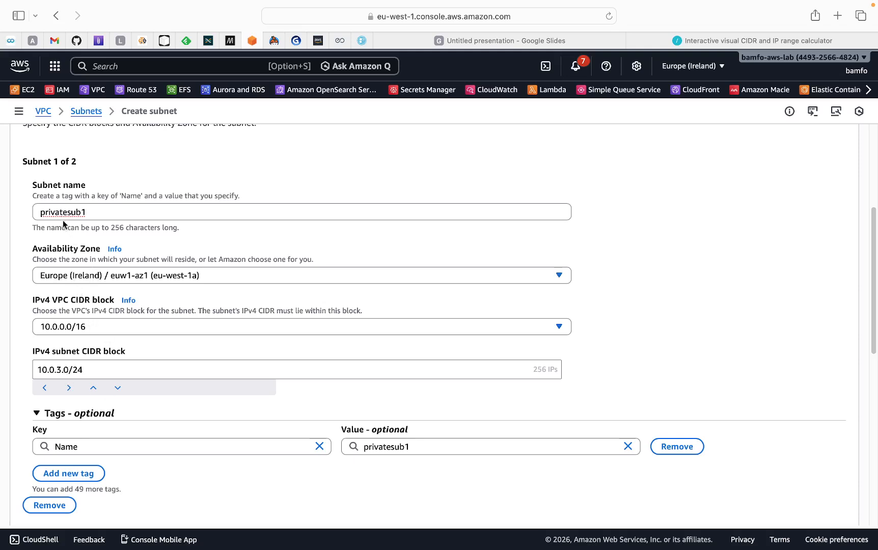
scroll(85, 348, down, 5)
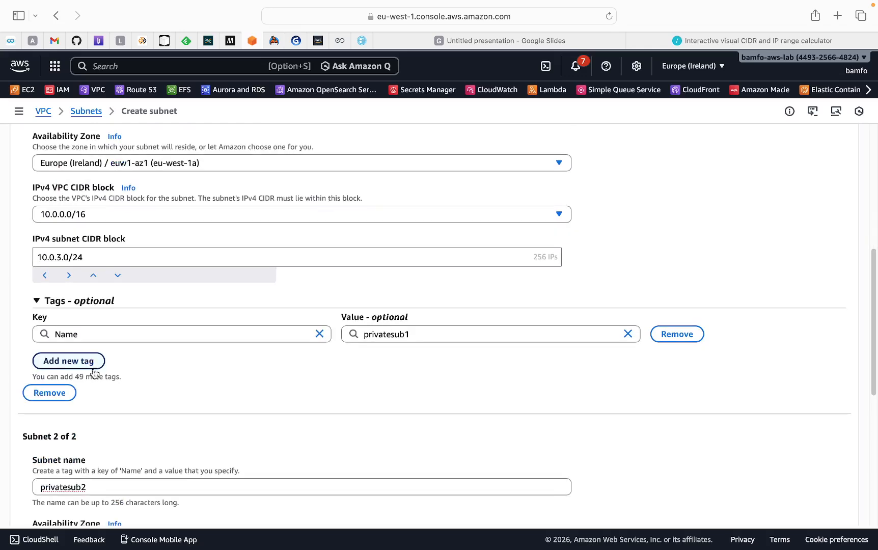
scroll(93, 400, down, 1)
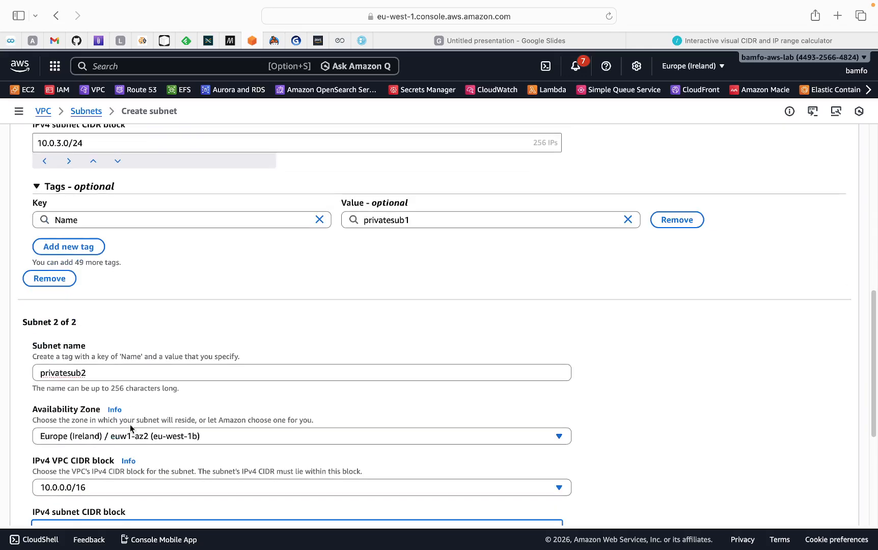
scroll(146, 248, up, 3)
scroll(149, 262, up, 1)
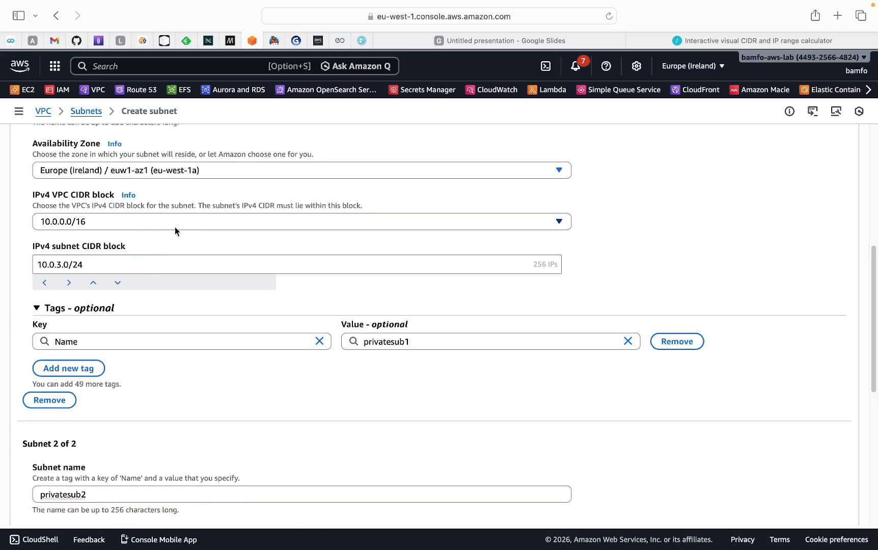
scroll(244, 348, down, 9)
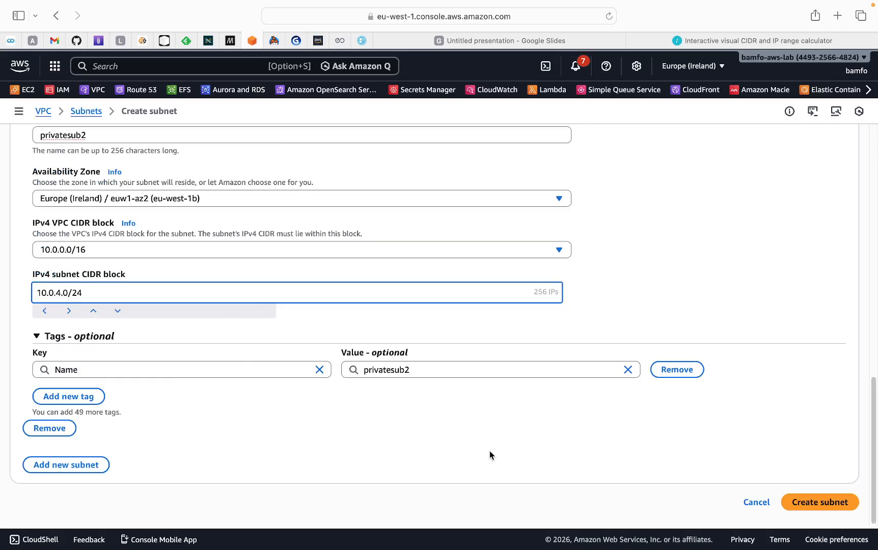
click(820, 504)
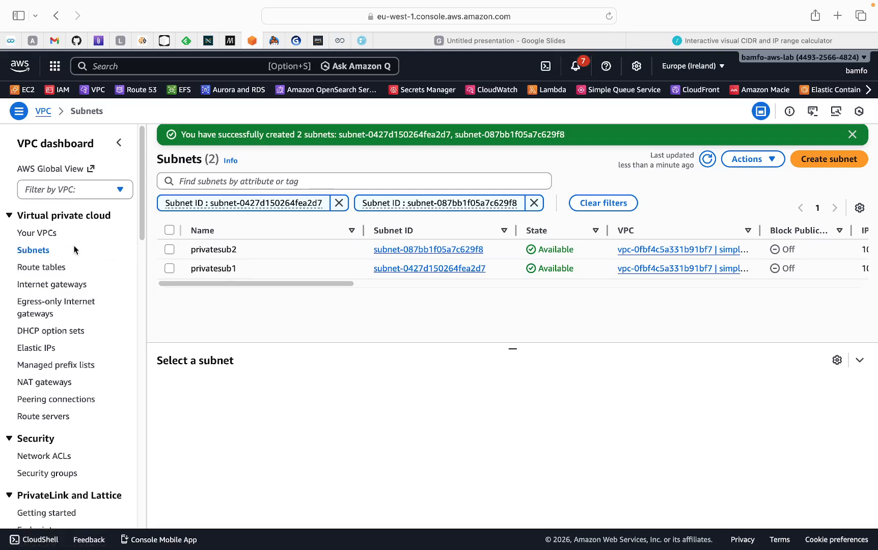
Check the unfiltered subnet list and consult the VPC architecture diagram in Google Slides before returning to the AWS console
click(25, 251)
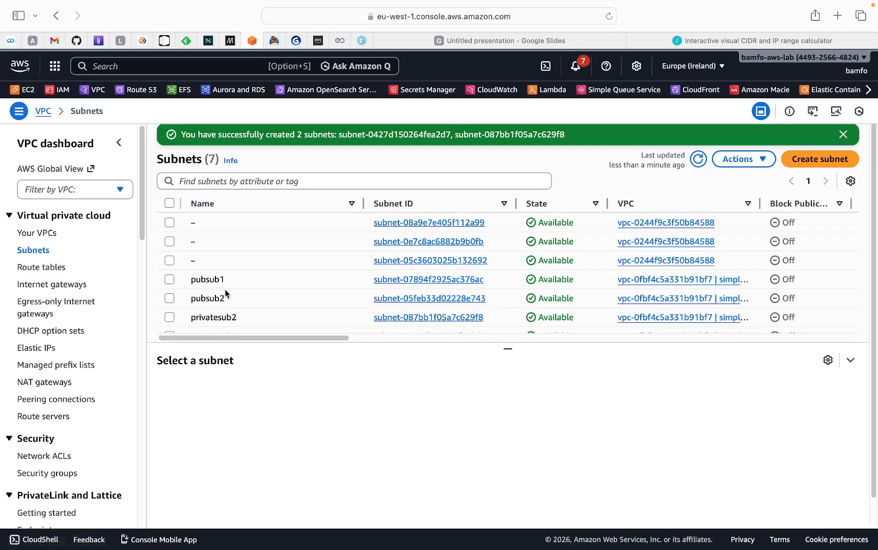
scroll(318, 295, down, 1)
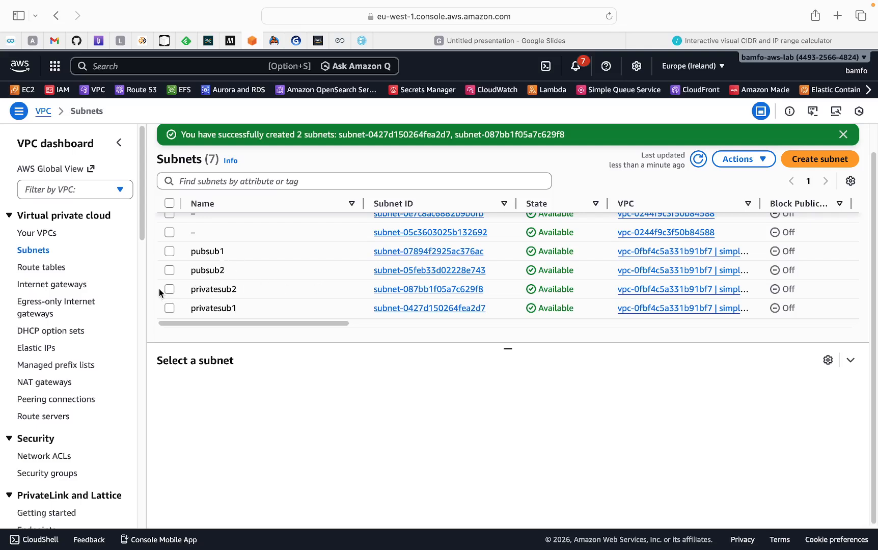
click(525, 40)
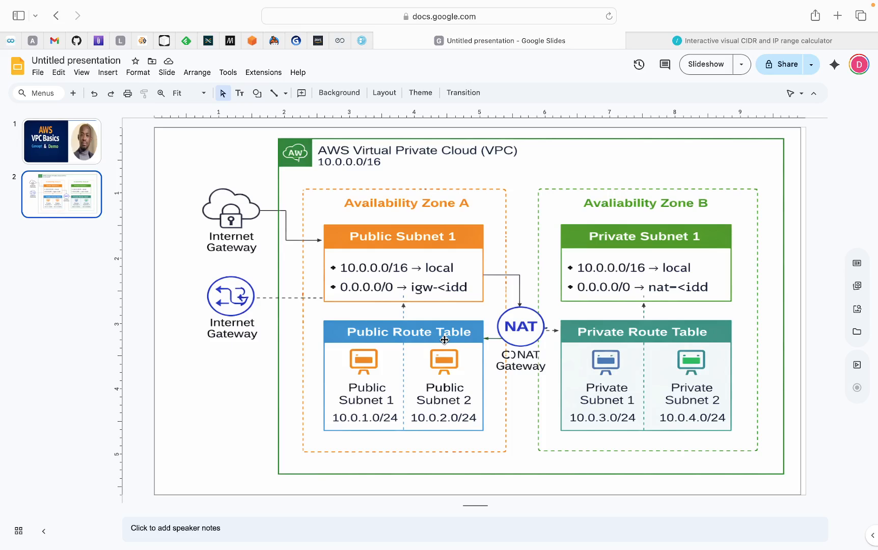
click(251, 40)
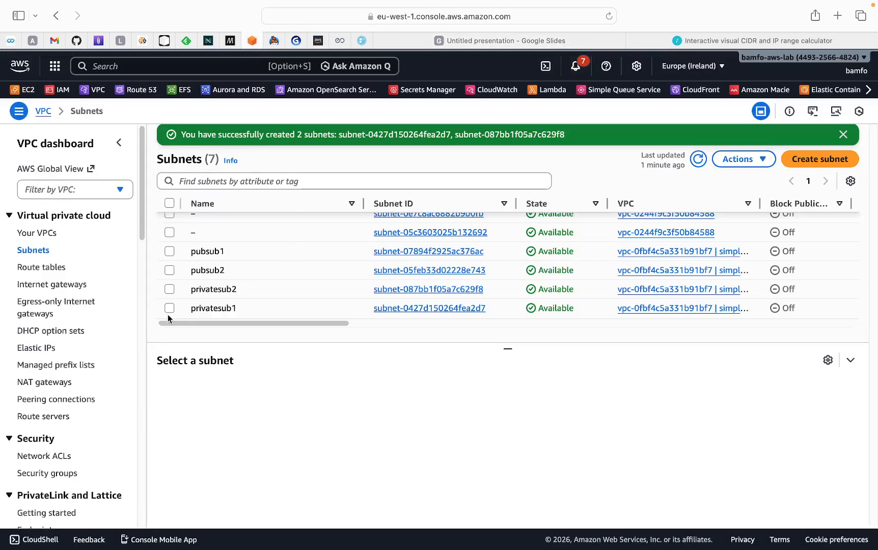
Create a route table named pubrtb in simplydan-vpc and inspect its local route
click(44, 269)
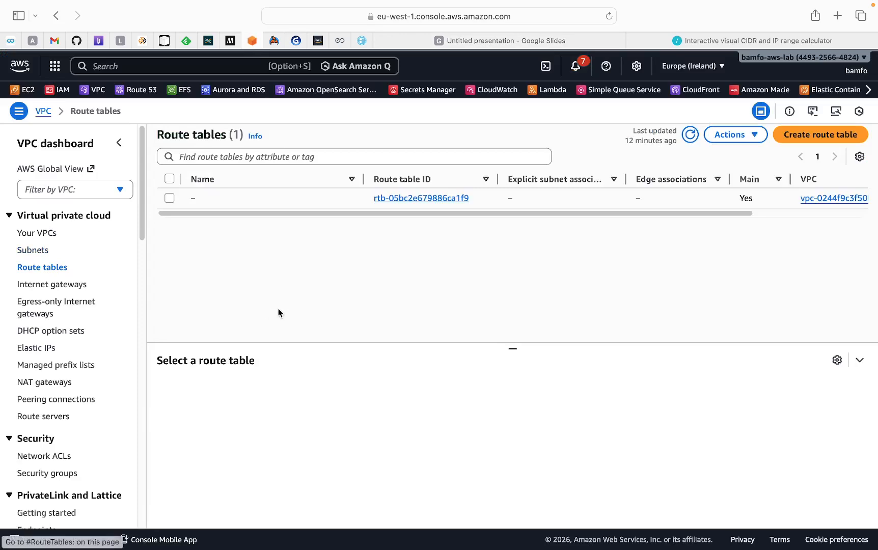
click(811, 138)
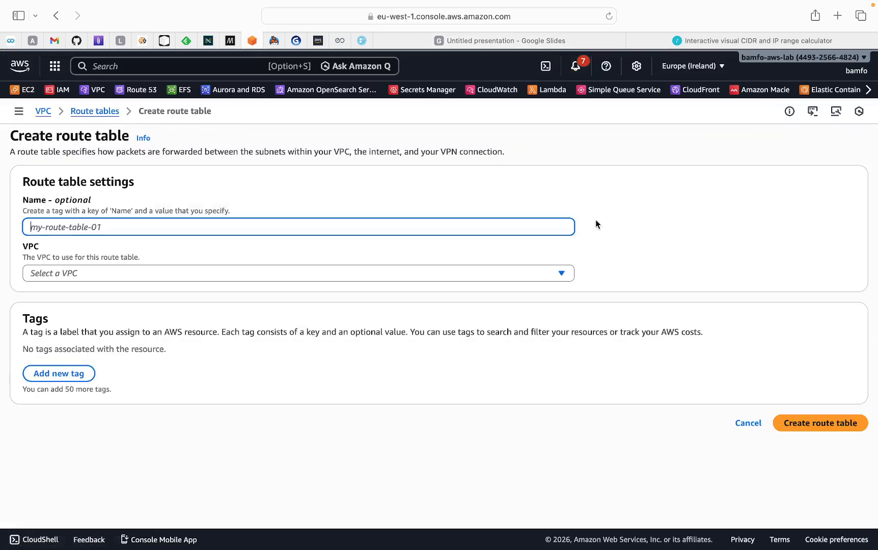
drag(87, 152, 93, 153)
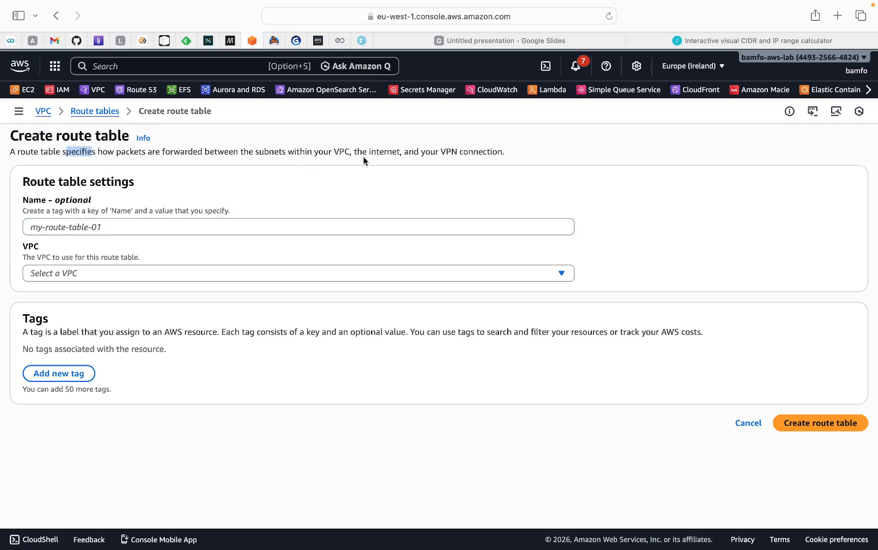
click(104, 226)
text(pu)
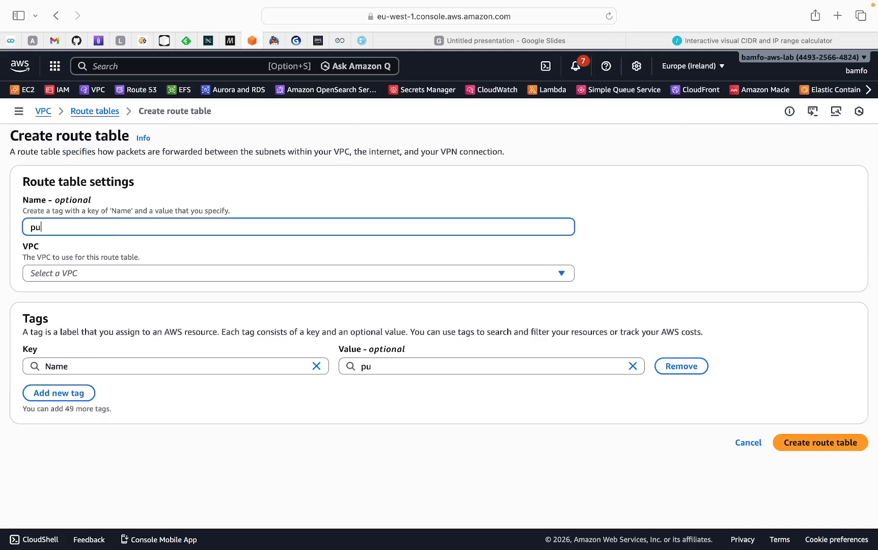
text(br)
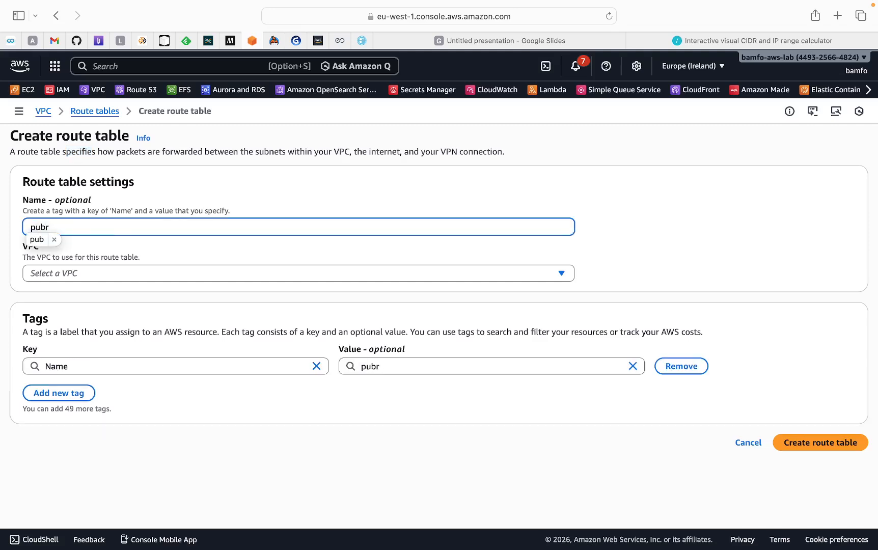
text(tb)
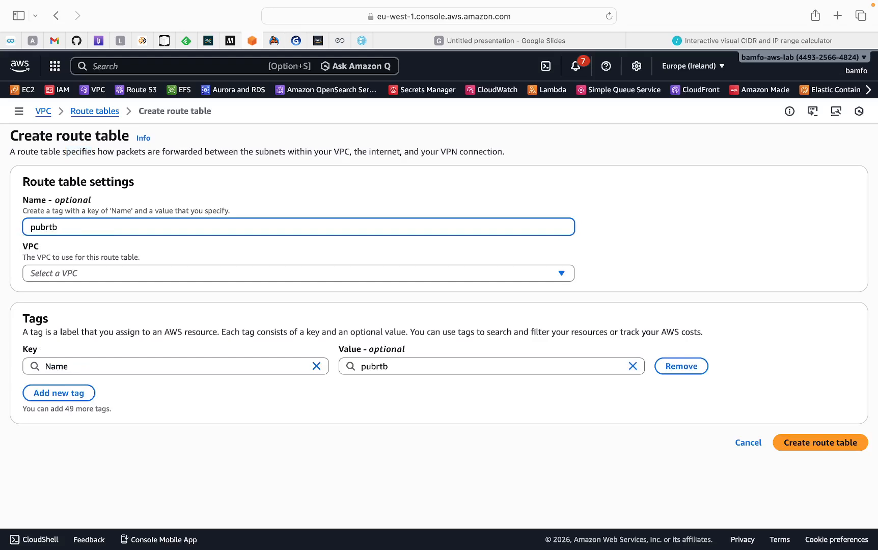
click(49, 268)
click(99, 337)
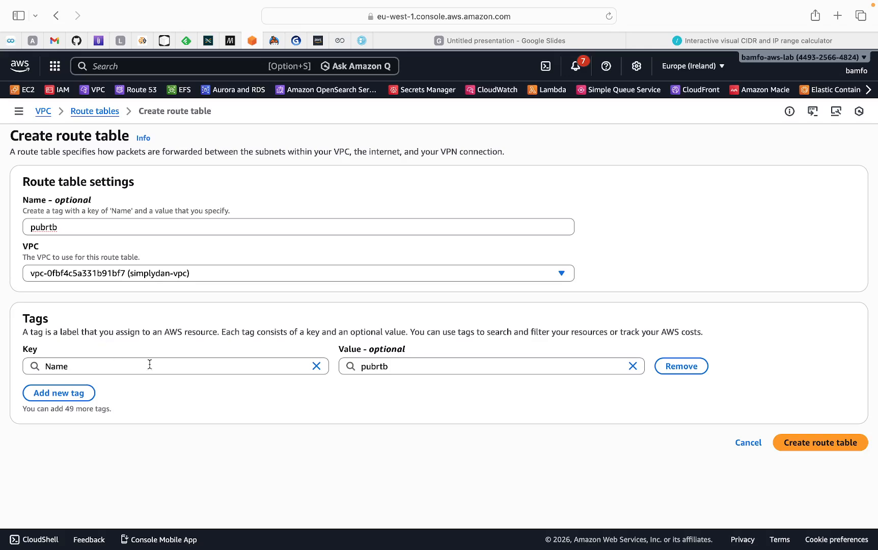
click(822, 446)
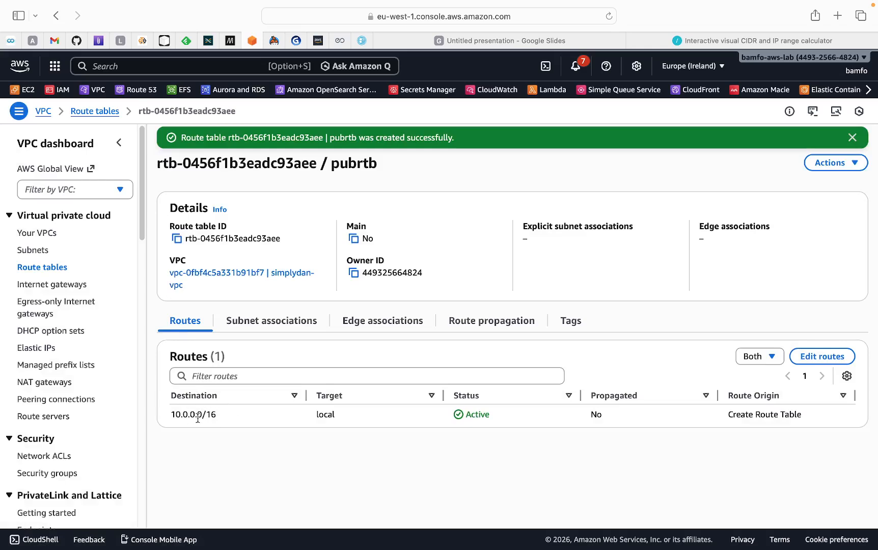
drag(172, 415, 218, 415)
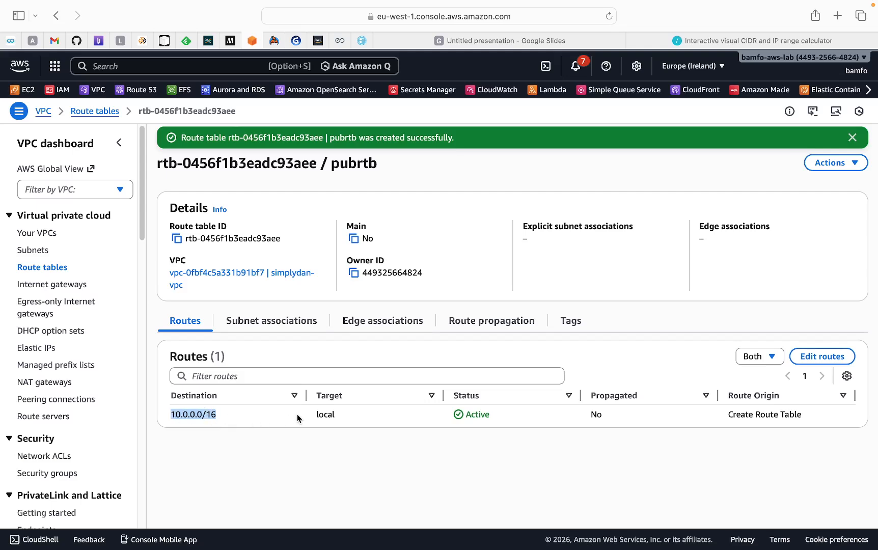
drag(214, 414, 168, 415)
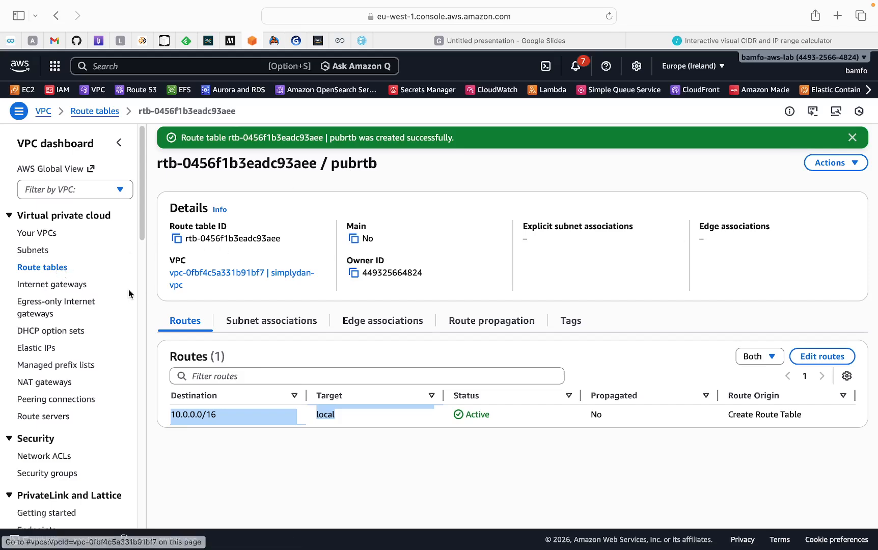
Create a route table named privatertb in simplydan-vpc
click(62, 275)
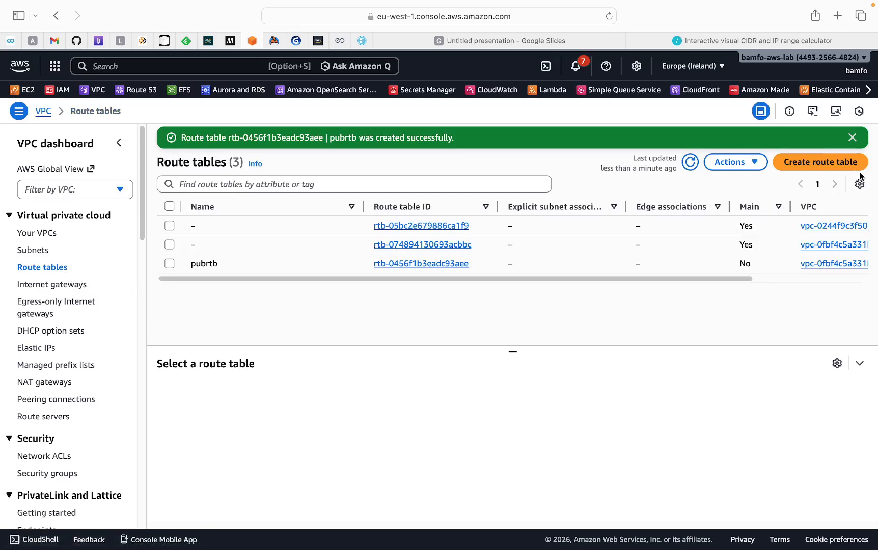
click(839, 167)
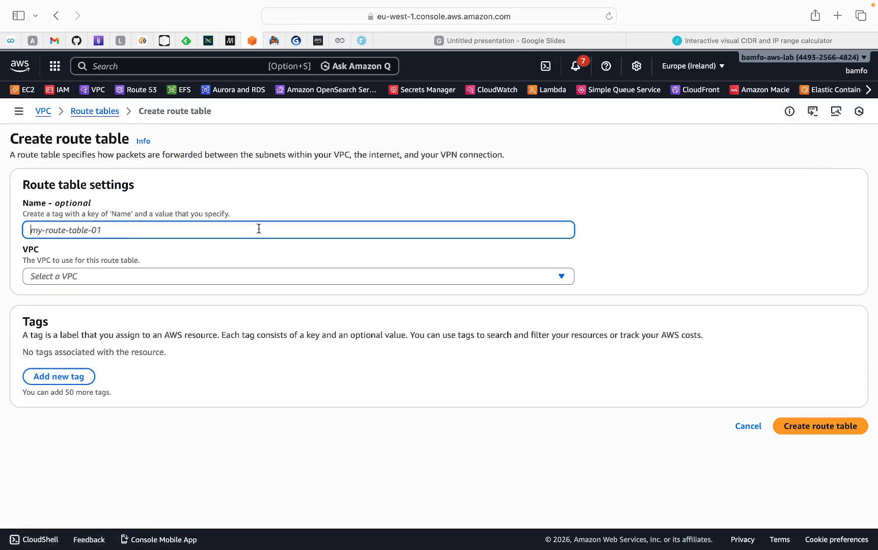
text(priv)
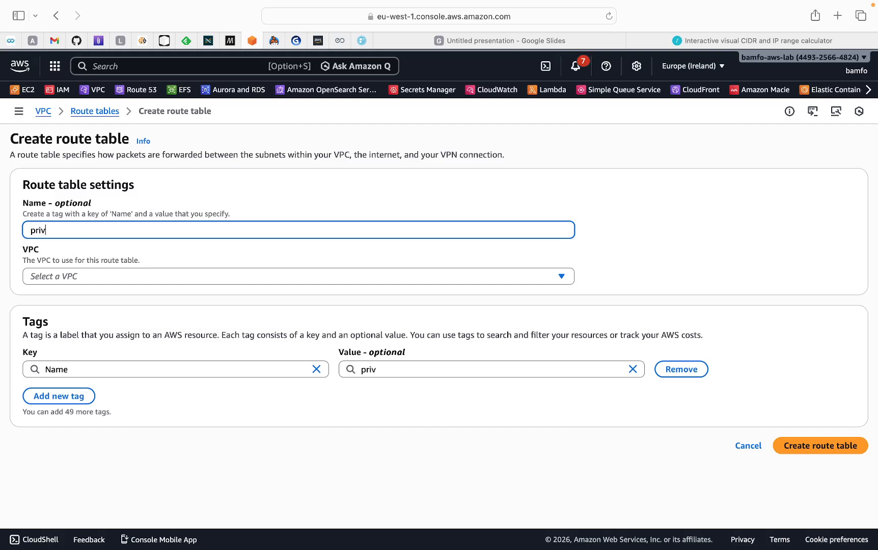
text(aterb)
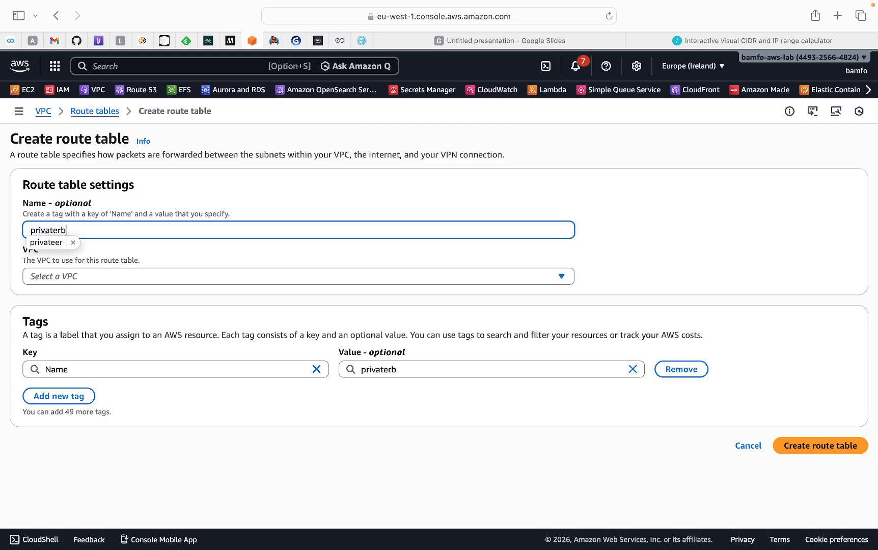
key(BackSpace)
key(BackSpace)
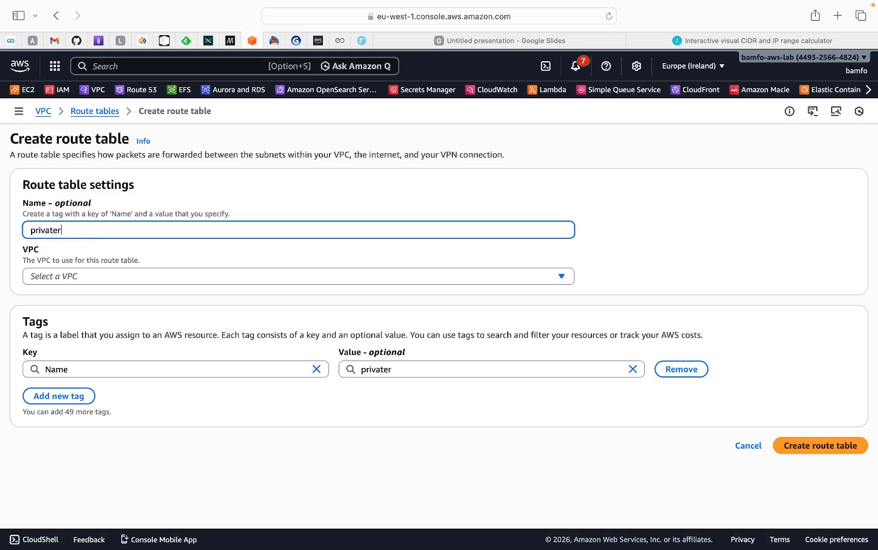
text(rtb)
click(153, 277)
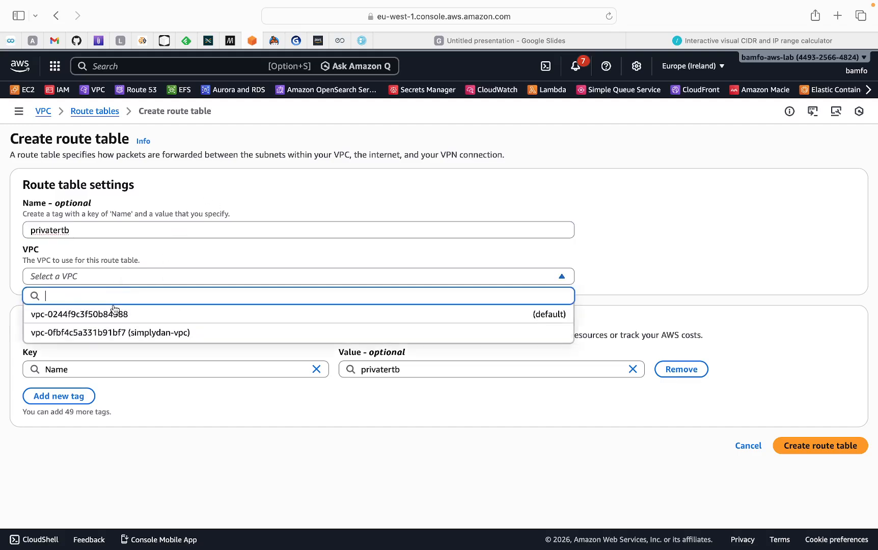
click(119, 334)
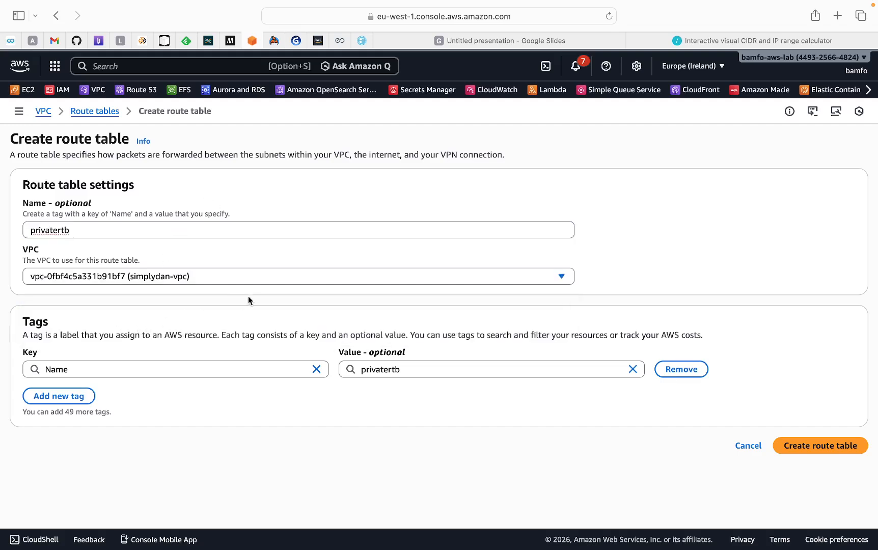
click(813, 446)
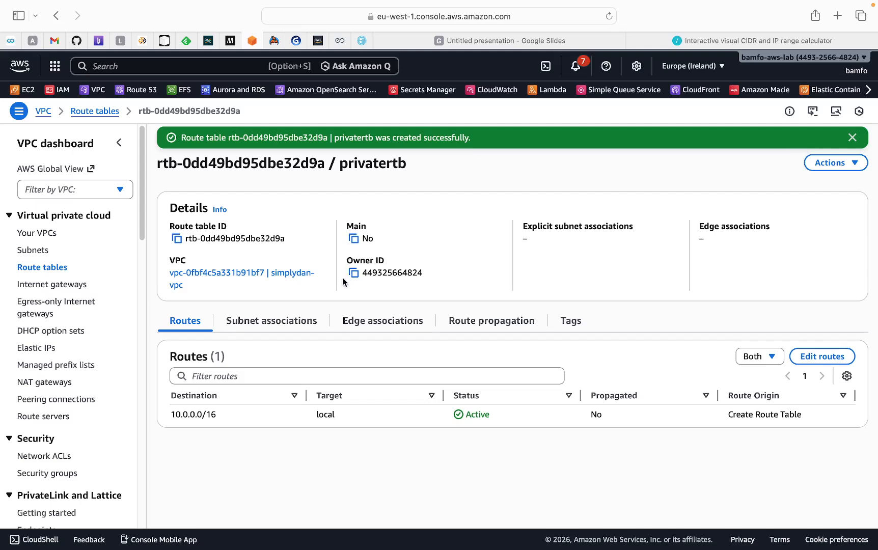
Consult the VPC diagram in Google Slides, return to the AWS console, and associate privatesub1 and privatesub2 with the privatertb route table
click(512, 40)
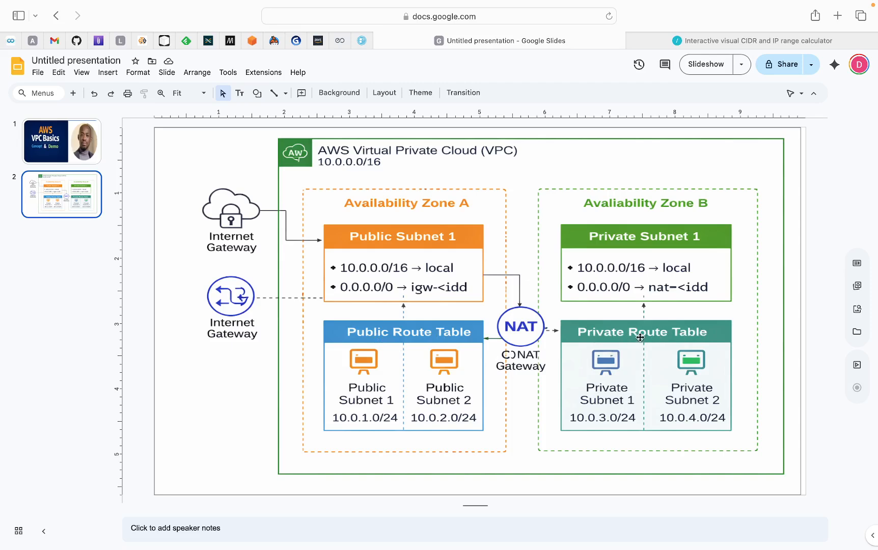
click(253, 46)
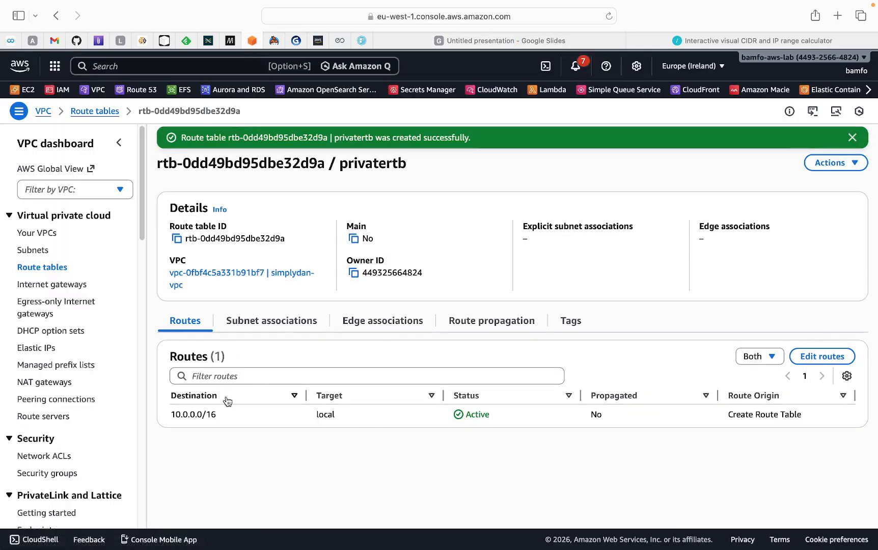
click(262, 320)
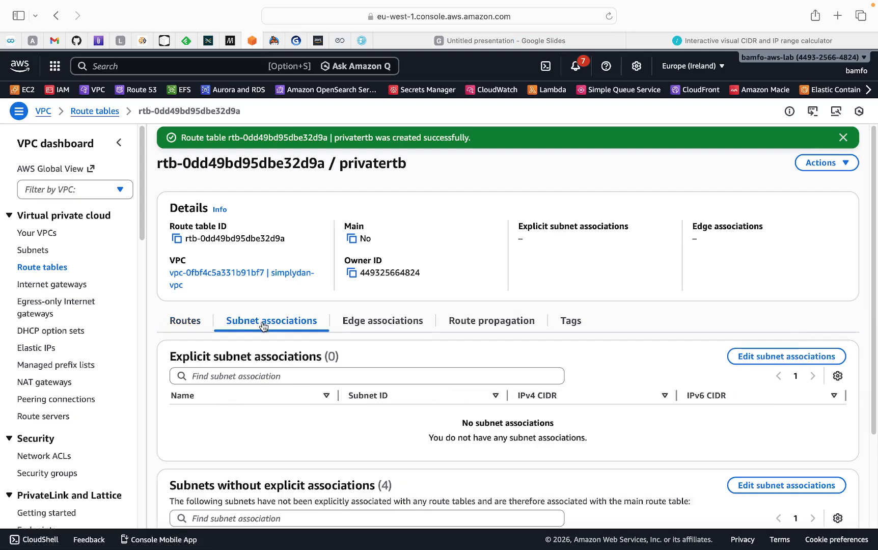
click(780, 361)
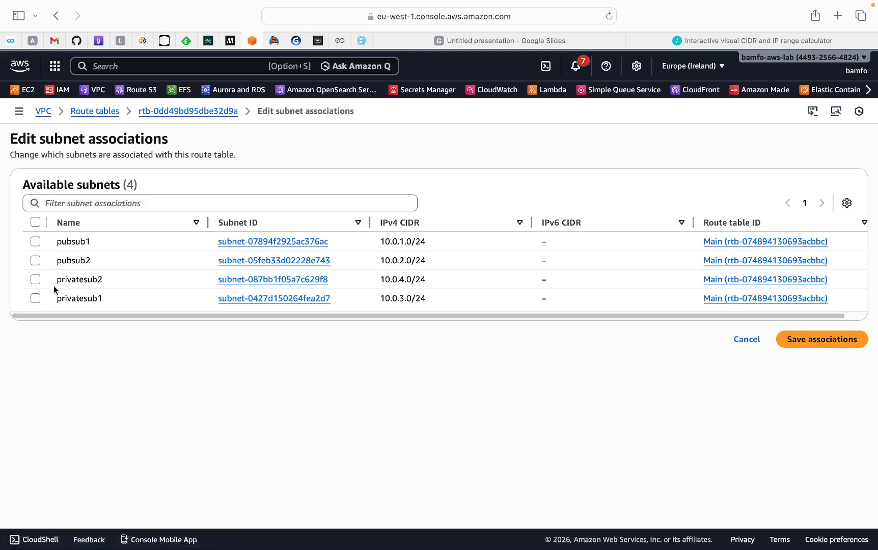
click(36, 280)
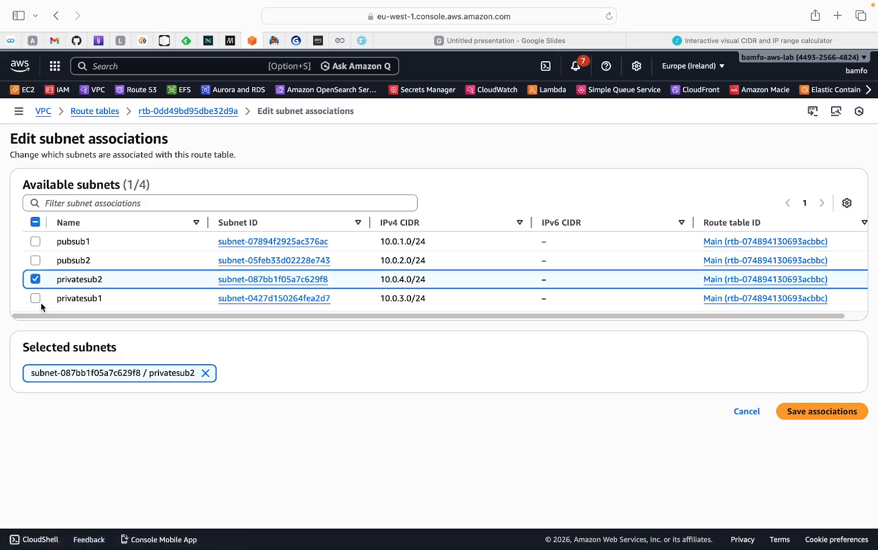
click(36, 299)
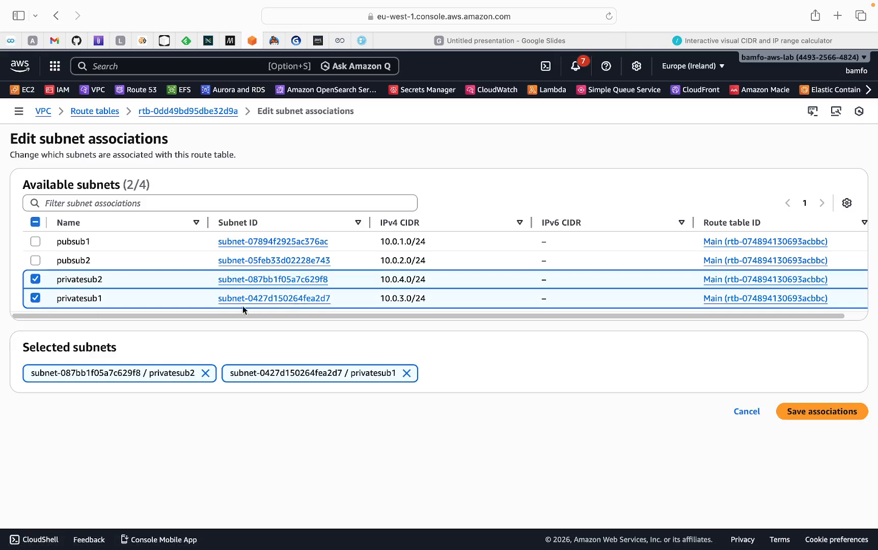
click(822, 412)
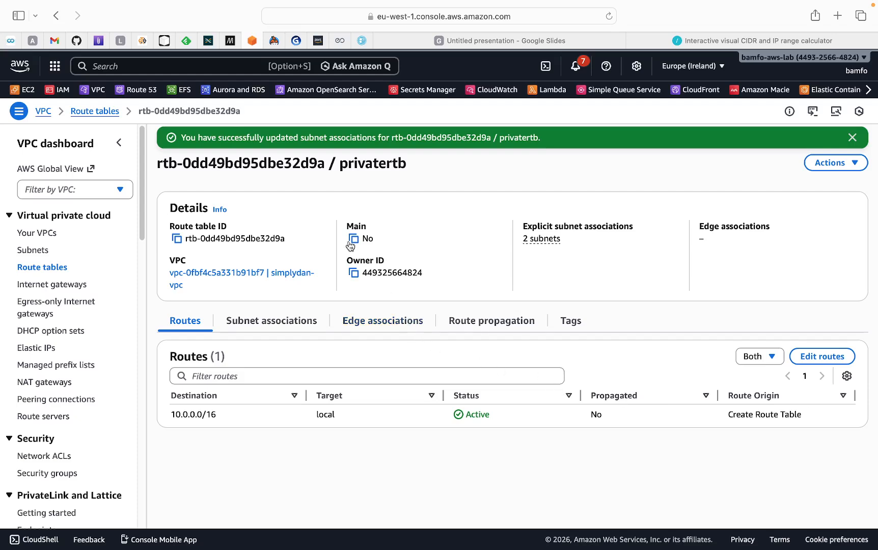
click(278, 320)
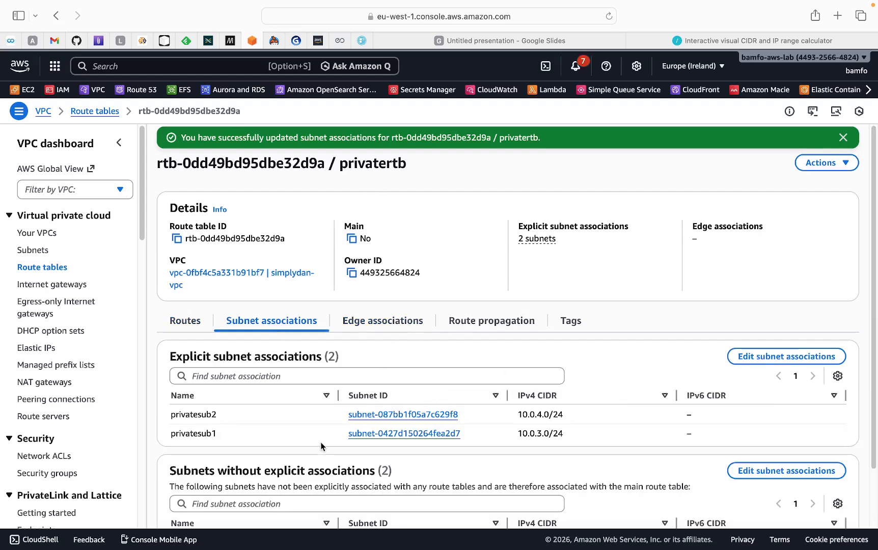
Associate pubsub1 and pubsub2 with the pubrtb route table and review its subnet associations
click(33, 269)
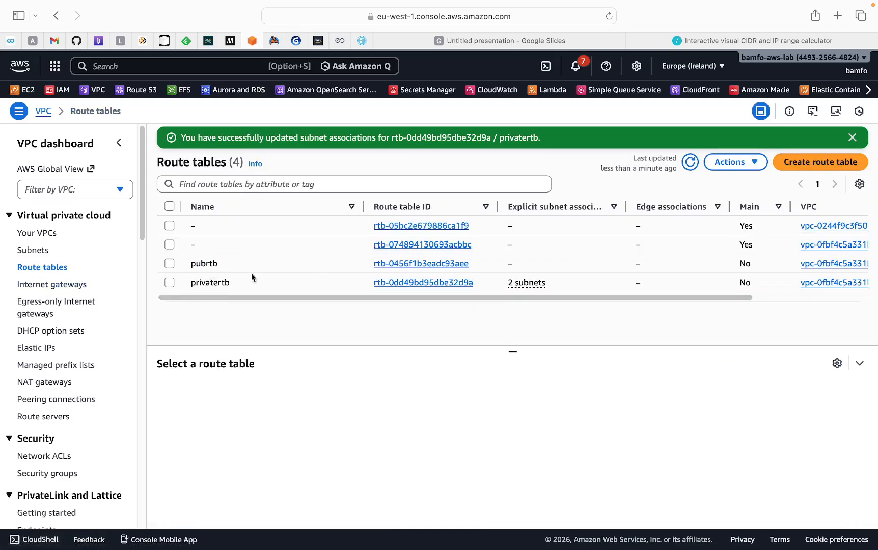
click(379, 264)
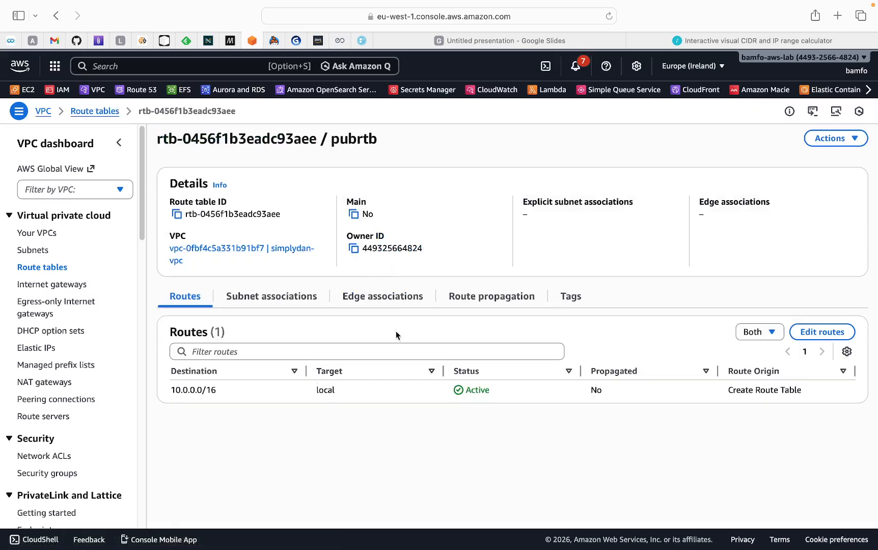
click(269, 297)
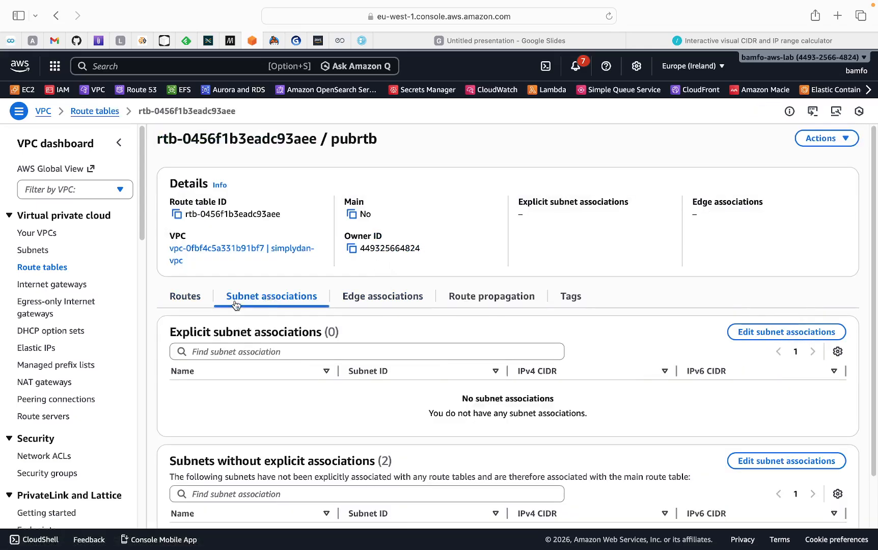
click(793, 334)
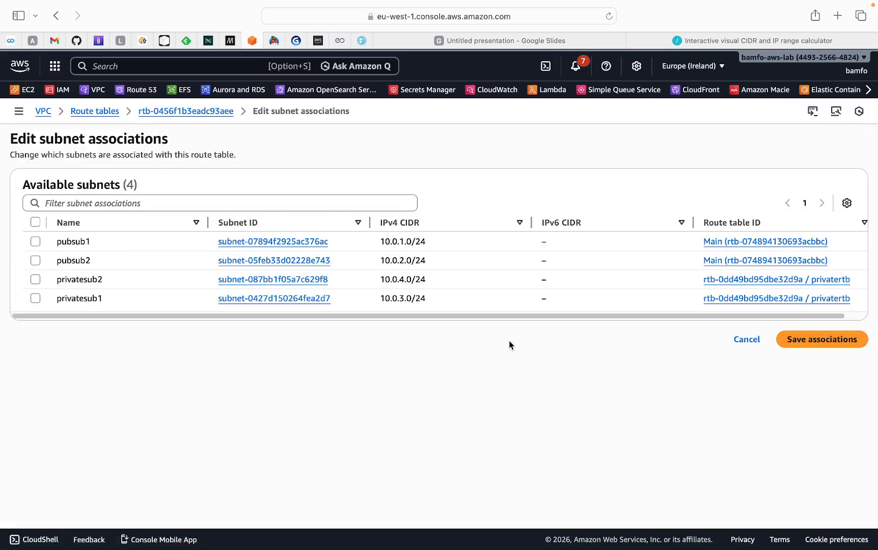
click(35, 242)
click(35, 260)
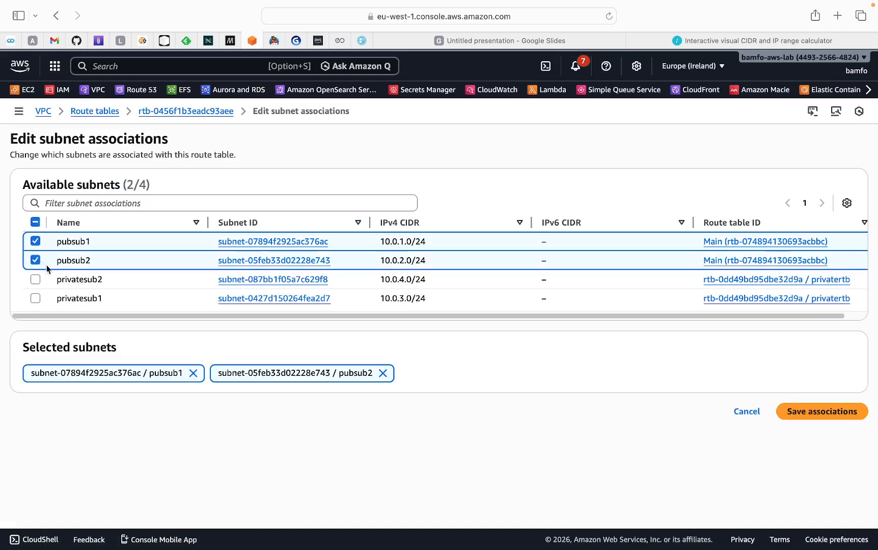
click(833, 410)
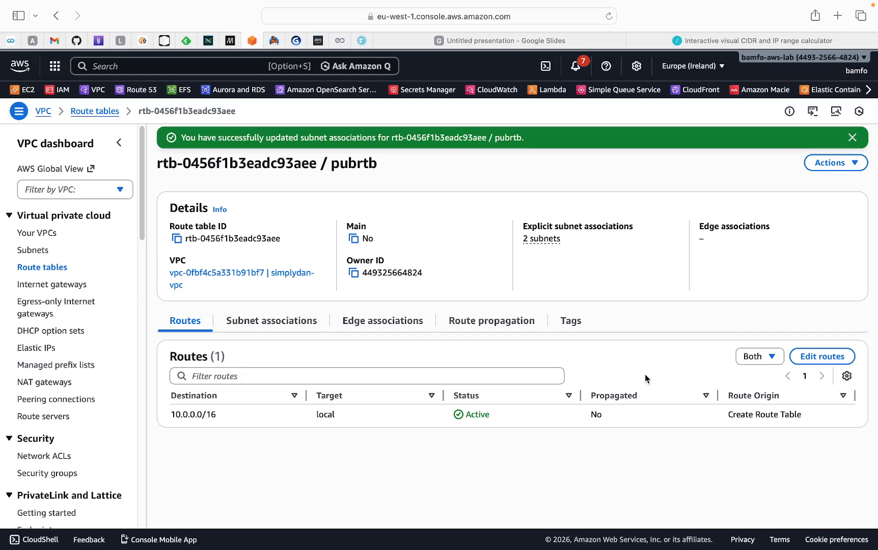
click(274, 325)
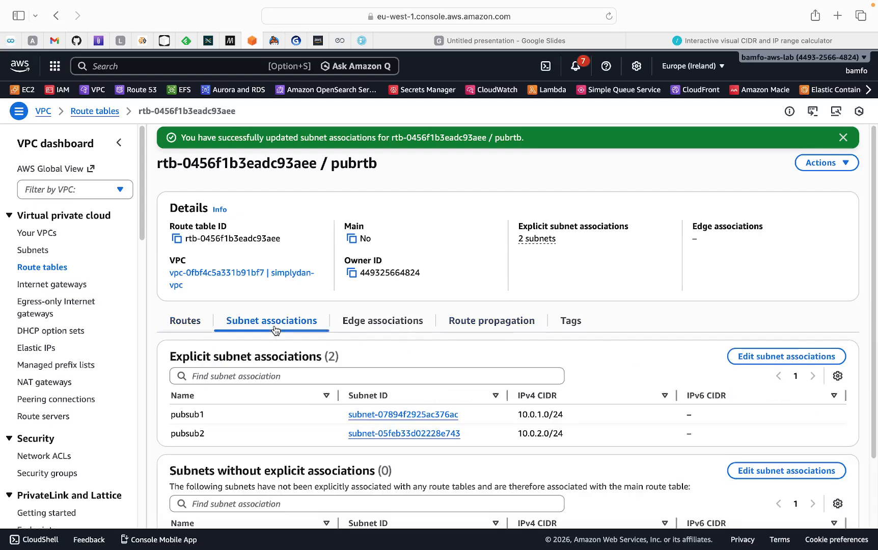
scroll(300, 377, down, 1)
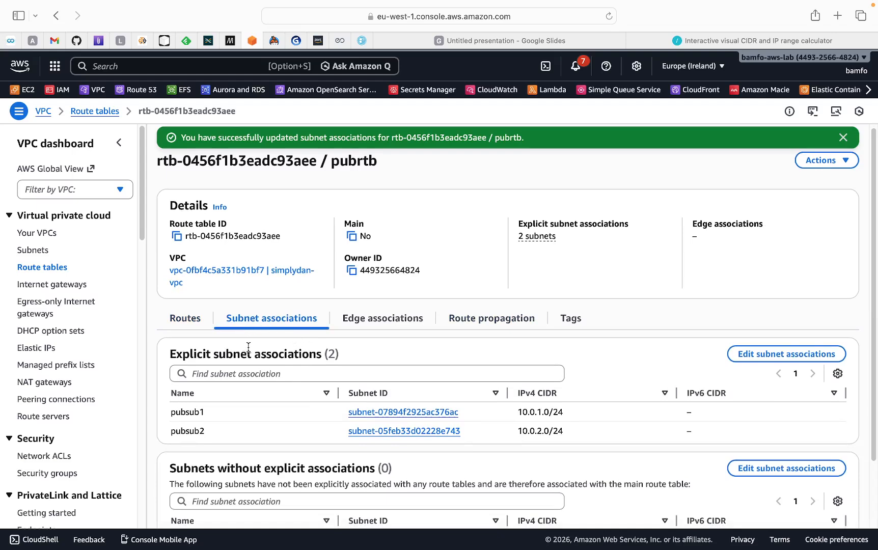
Consult the VPC diagram in Google Slides and create an internet gateway named sample-igw in the AWS console
click(526, 41)
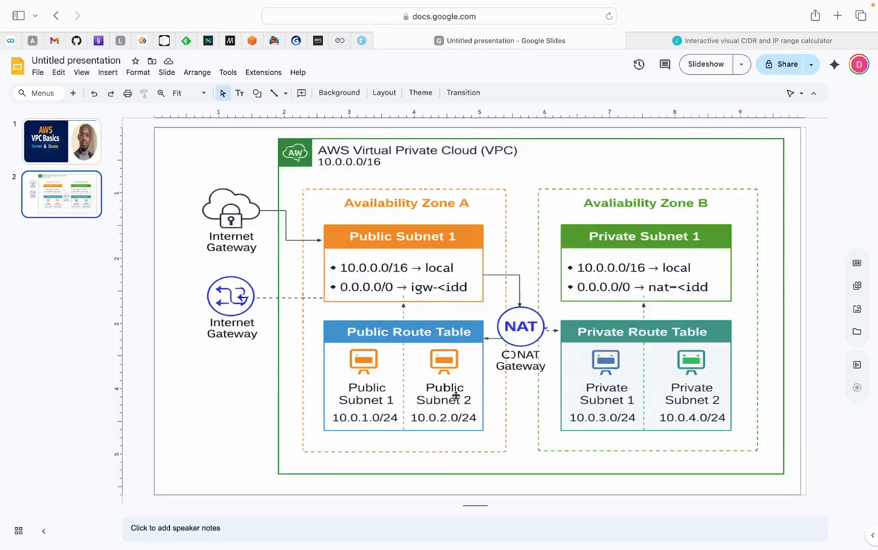
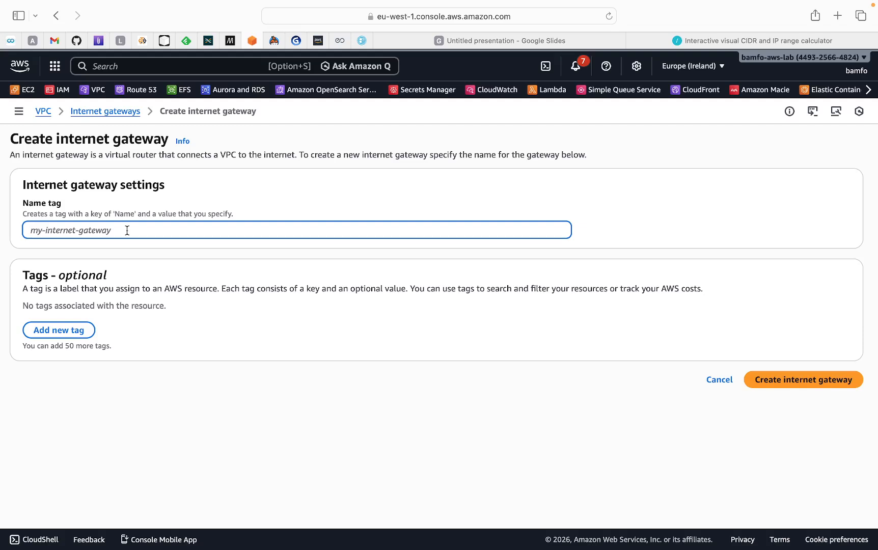
text(sampl)
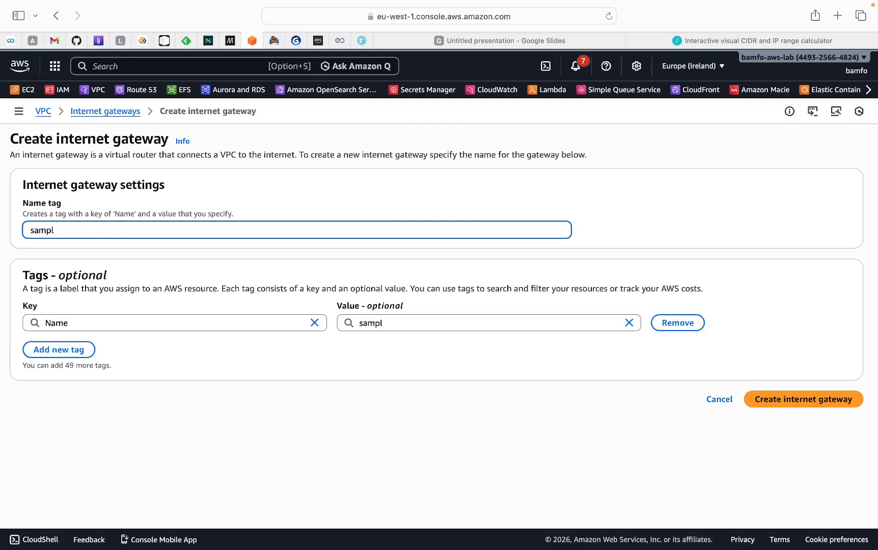
text(e-igw)
click(778, 402)
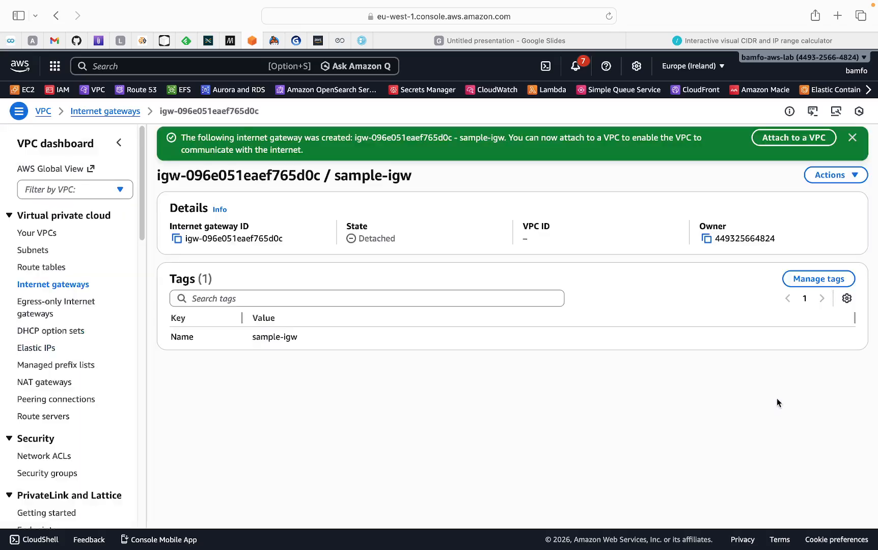
Attach the sample-igw internet gateway to simplydan-vpc
click(791, 144)
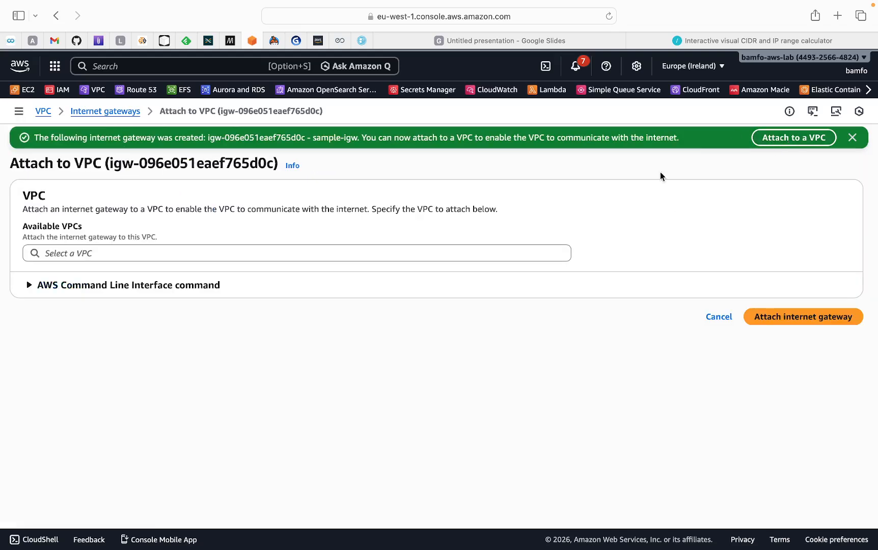
click(176, 258)
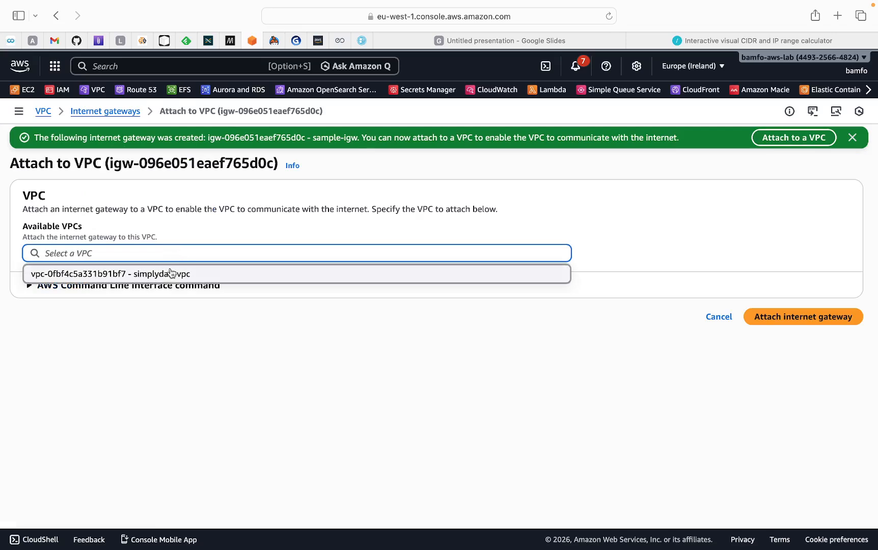
click(178, 277)
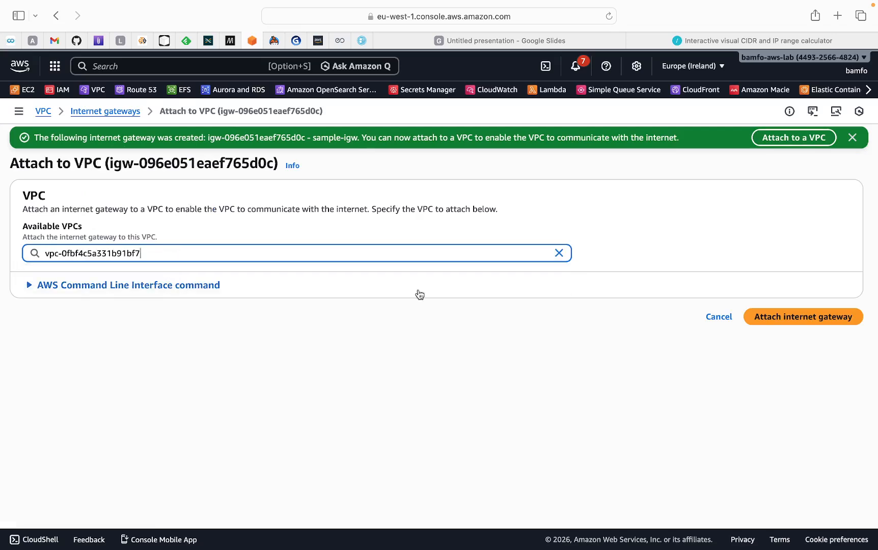
click(774, 318)
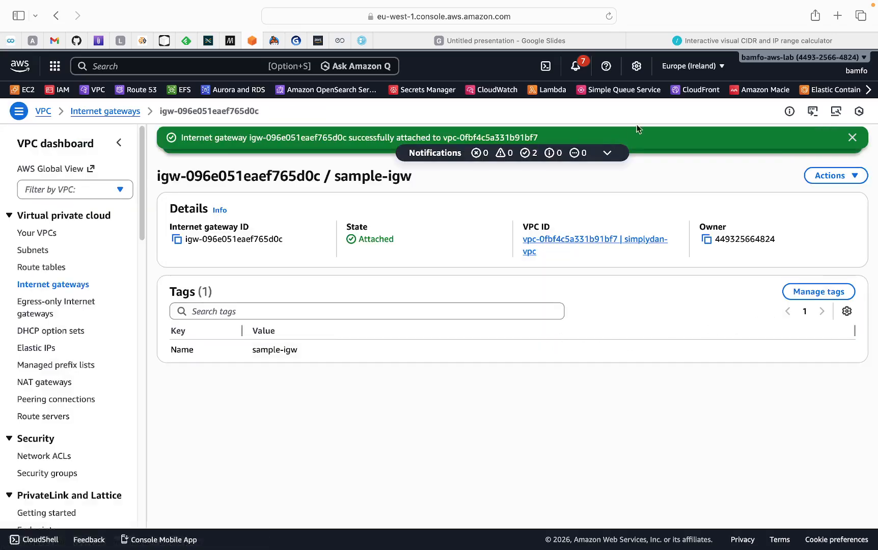
Consult the VPC diagram in Google Slides, return to the AWS console, and open the pubrtb route table
click(499, 41)
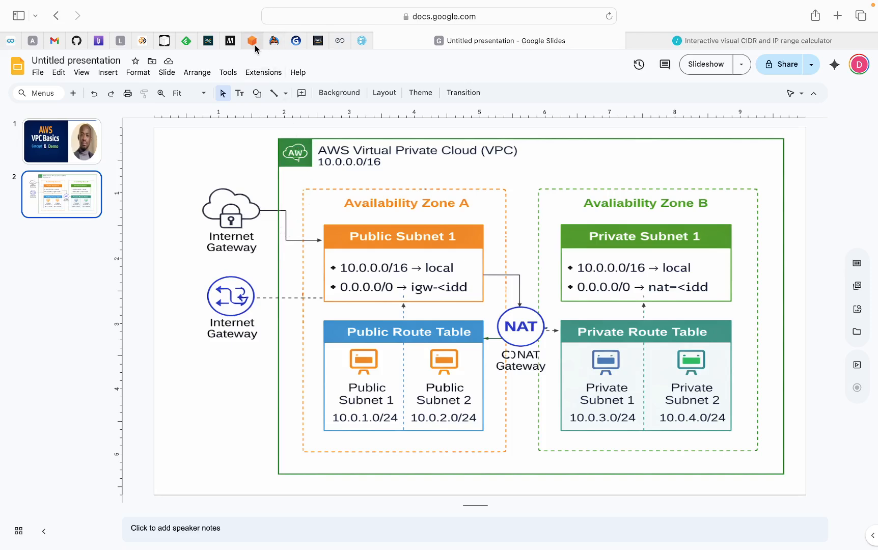
click(252, 41)
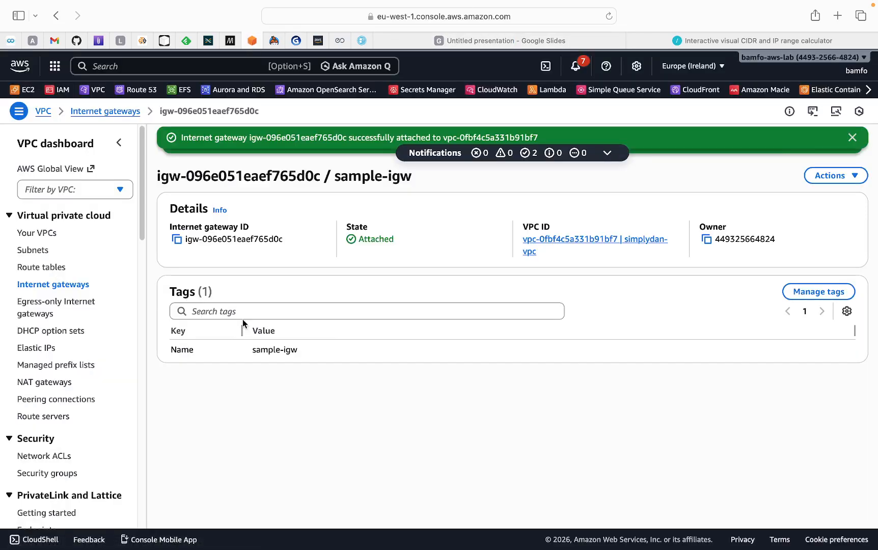
click(50, 273)
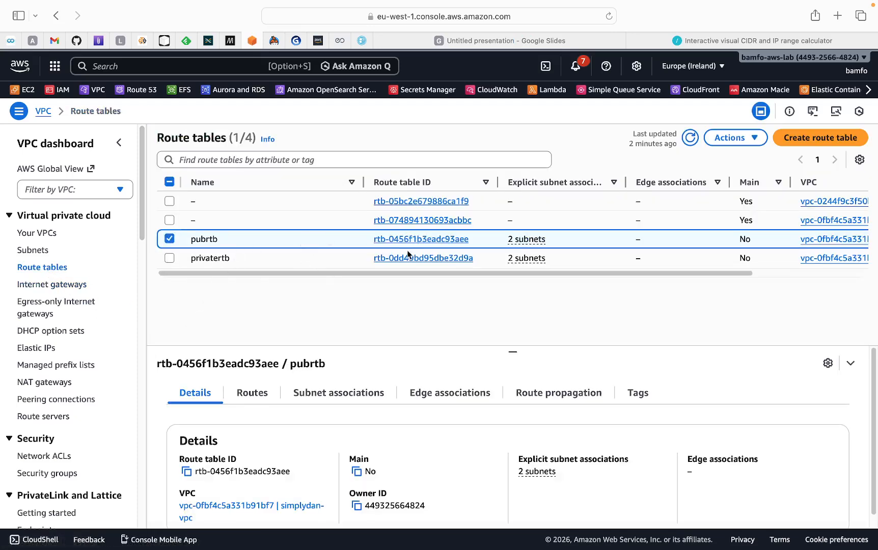
click(417, 239)
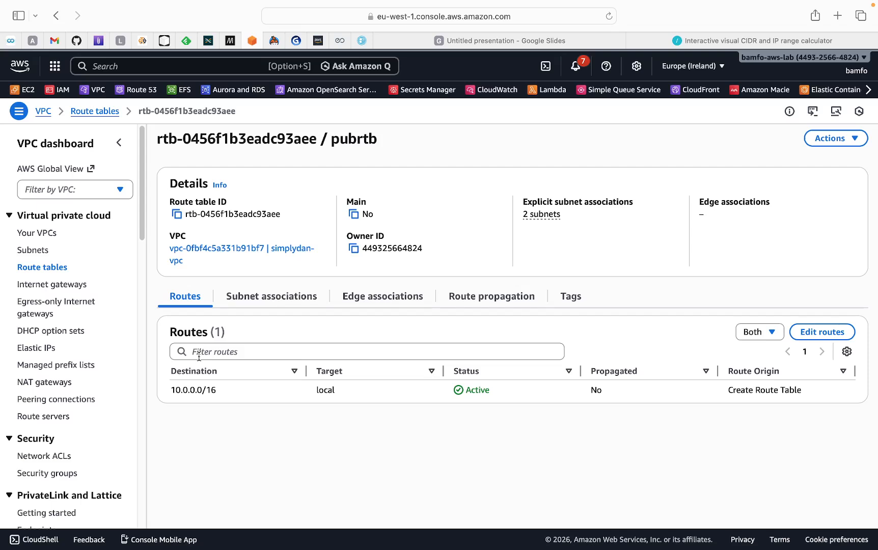
Add a route in pubrtb for destination 0.0.0.0/0 targeting the sample-igw internet gateway, save it, and return to the route tables list
click(843, 336)
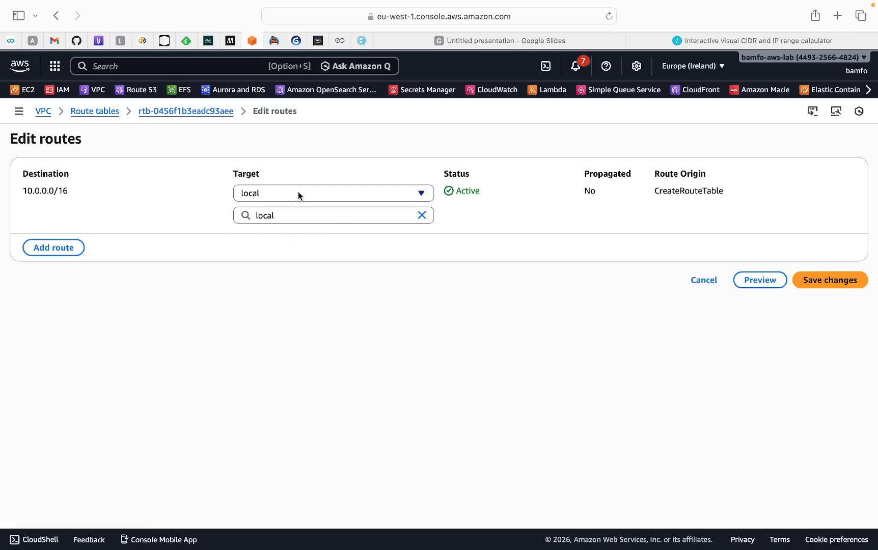
drag(23, 190, 66, 190)
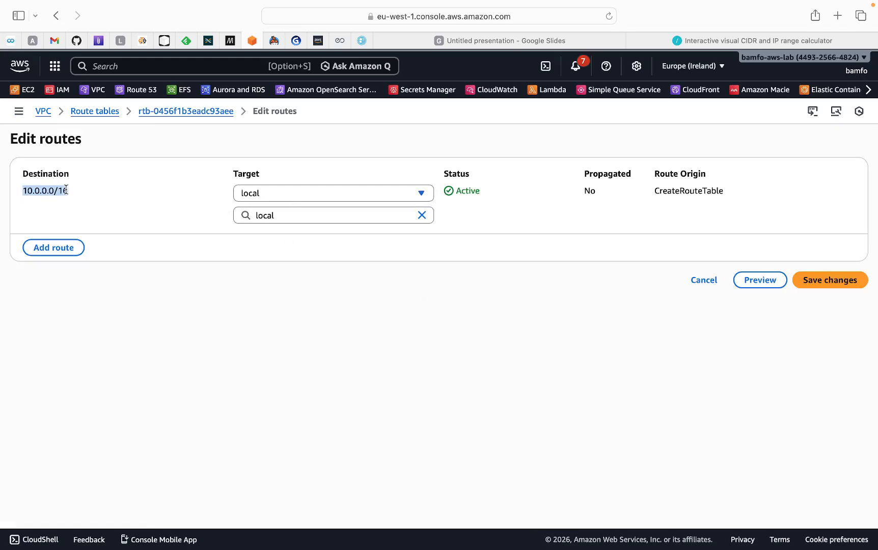
click(69, 248)
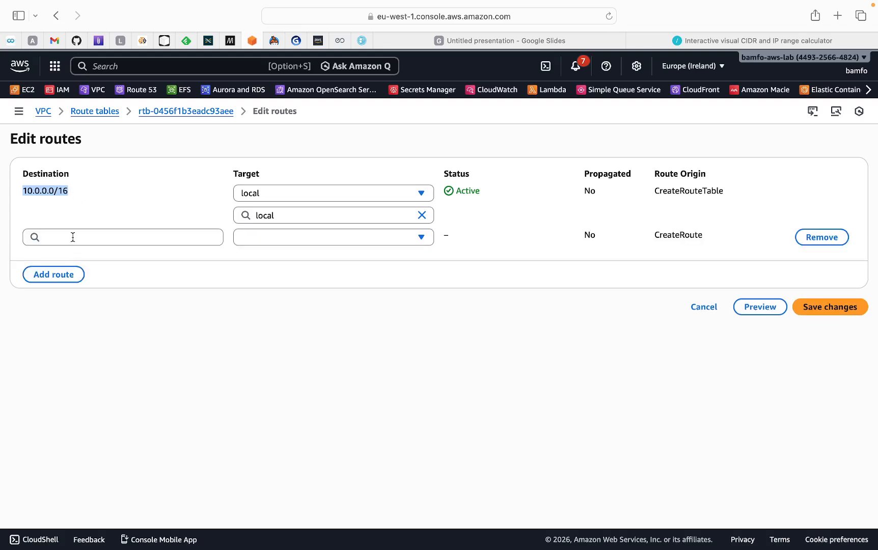
click(73, 237)
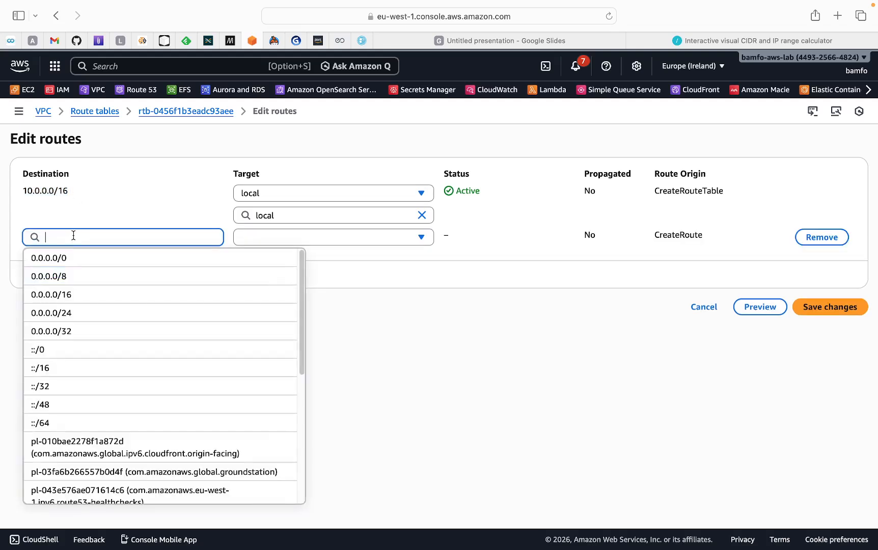
click(57, 261)
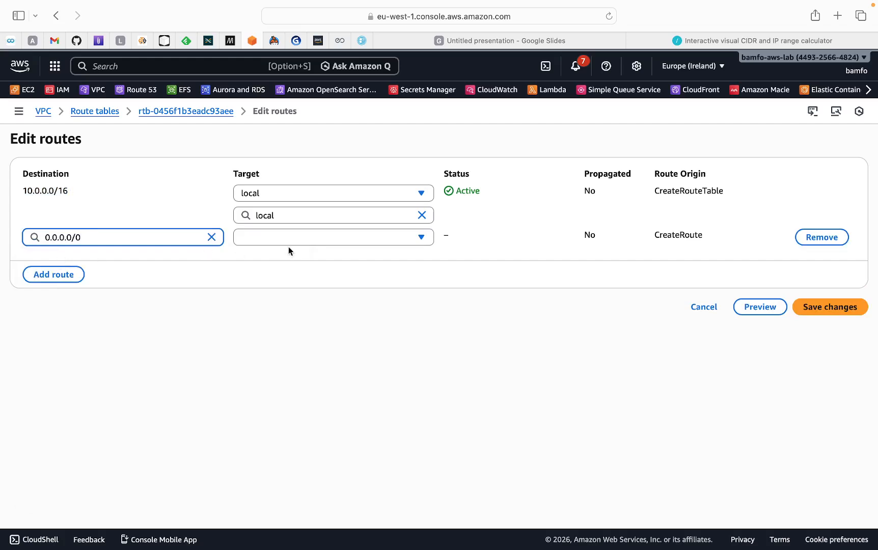
click(307, 236)
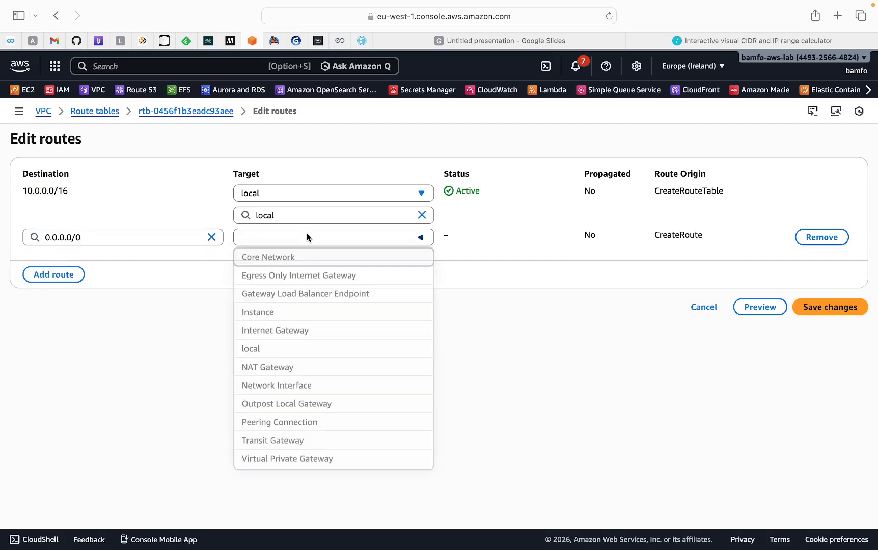
click(283, 334)
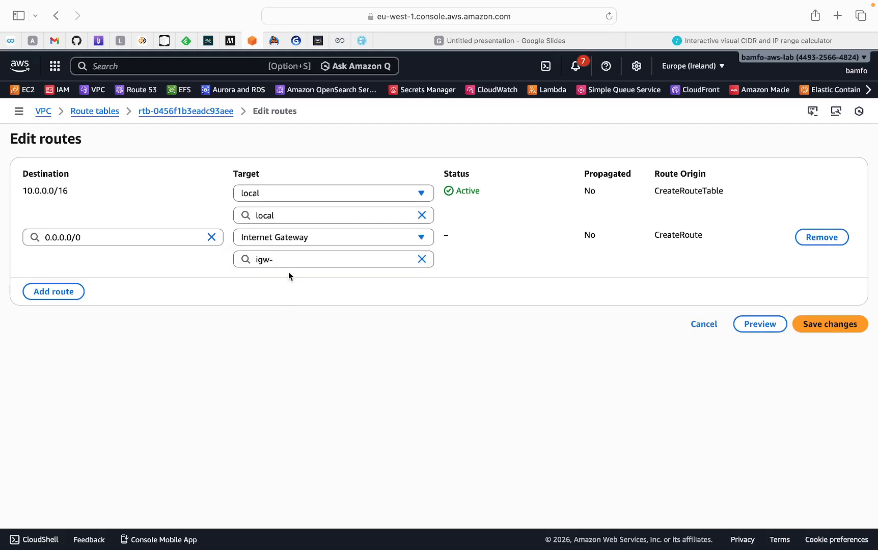
click(283, 258)
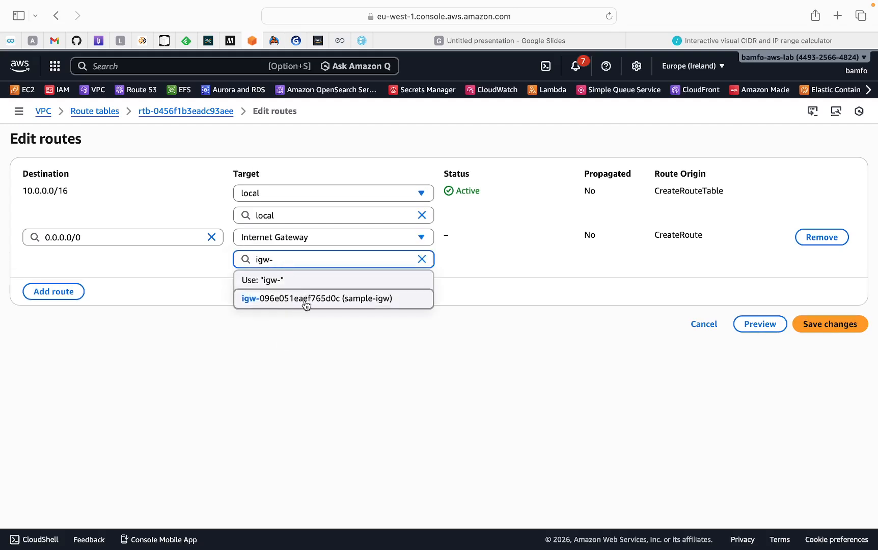
click(283, 300)
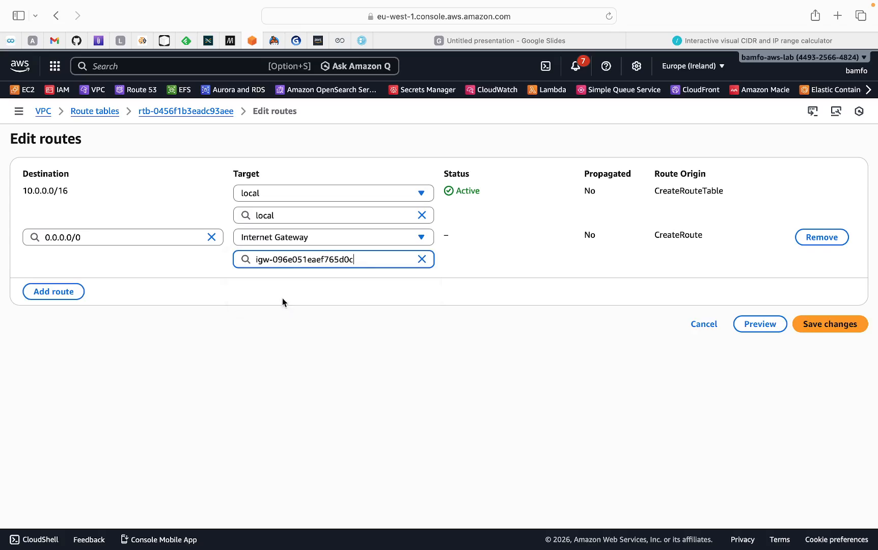
click(829, 324)
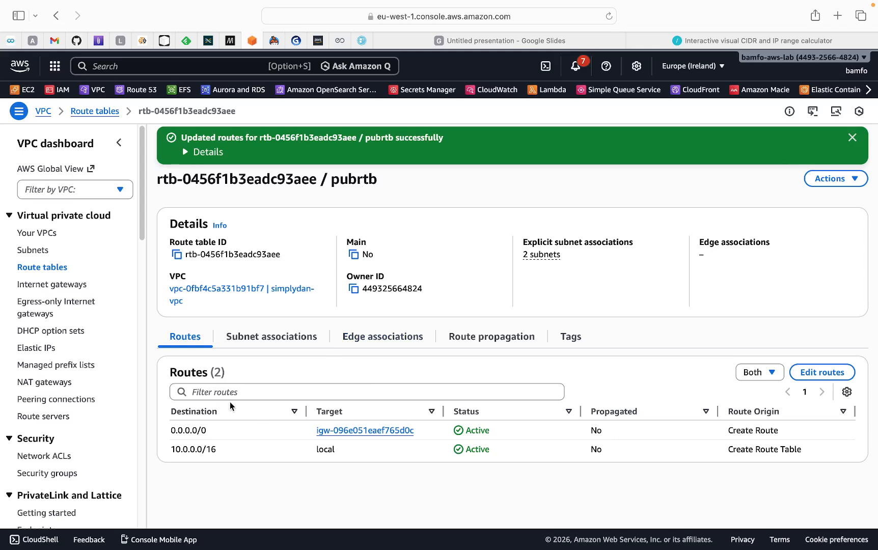
click(54, 275)
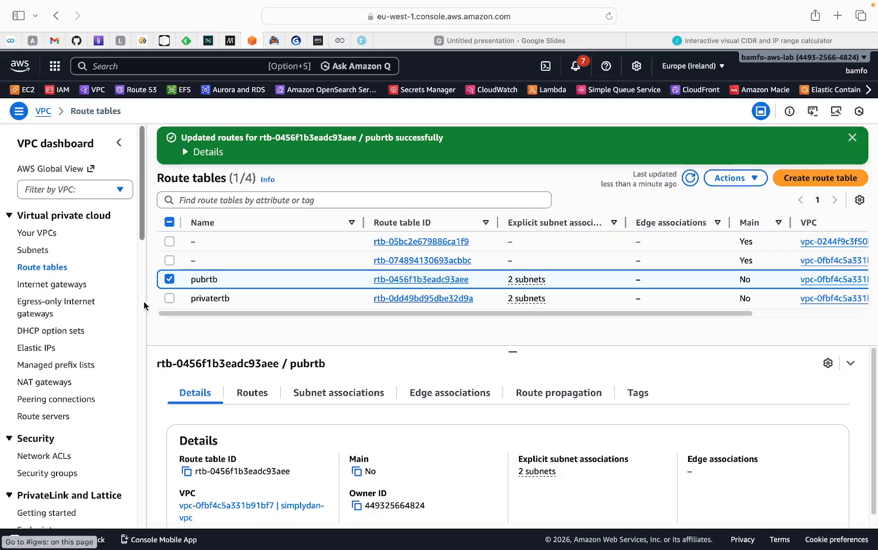
Check the VPC diagram in Google Slides, return to the AWS console, and start a new NAT gateway named sample-natgw
click(468, 36)
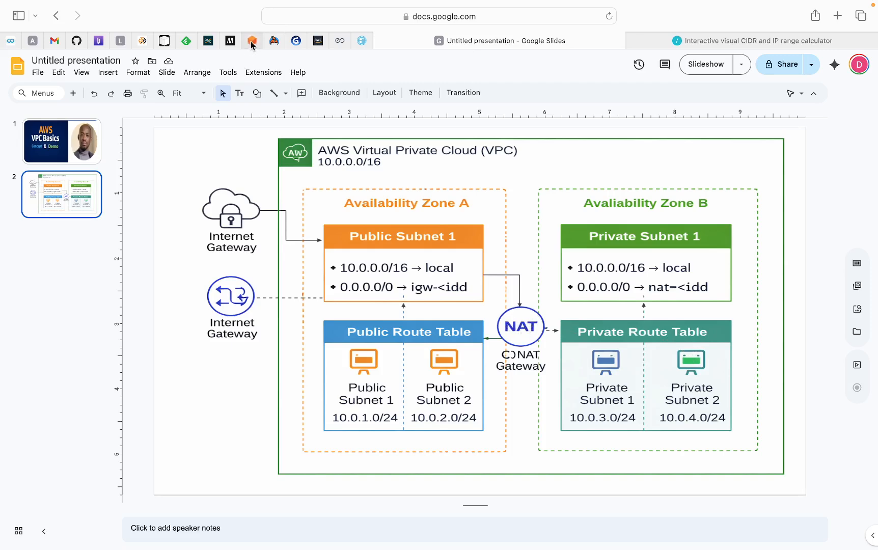
click(252, 41)
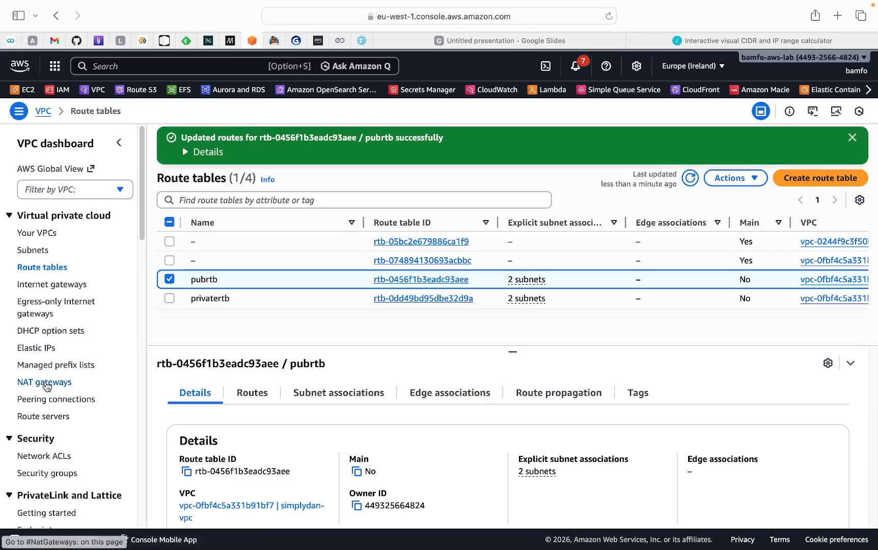
click(45, 383)
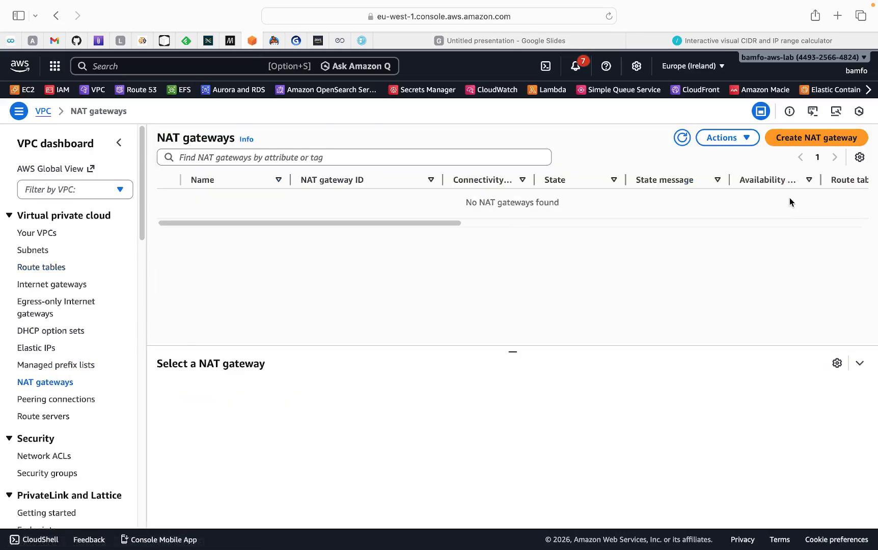
click(801, 142)
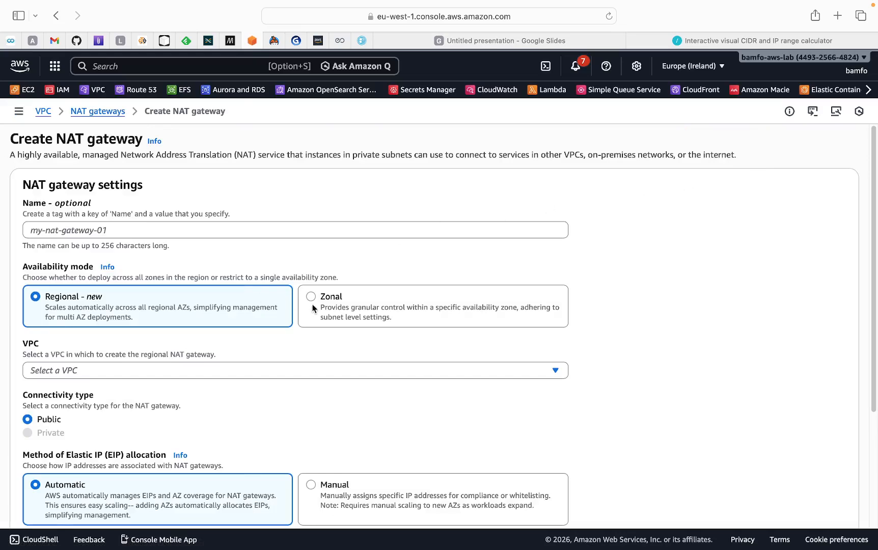
click(100, 230)
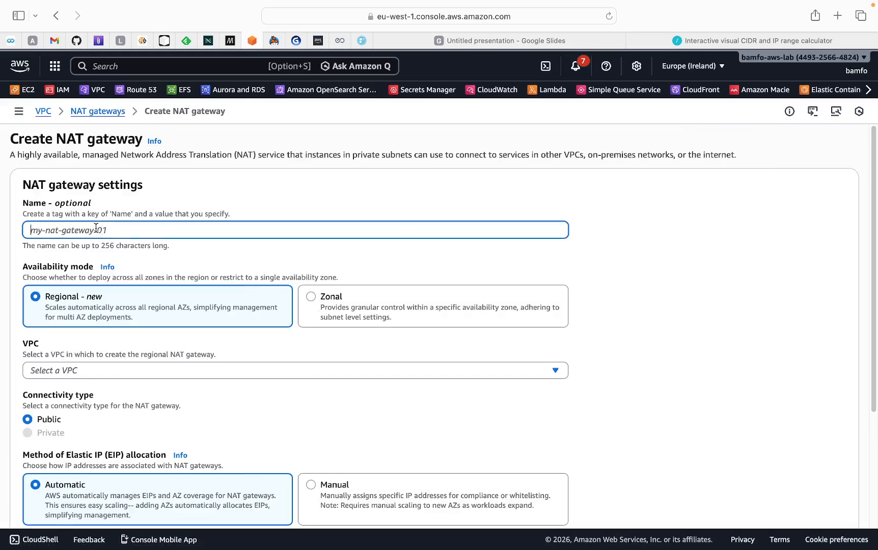
text(sample)
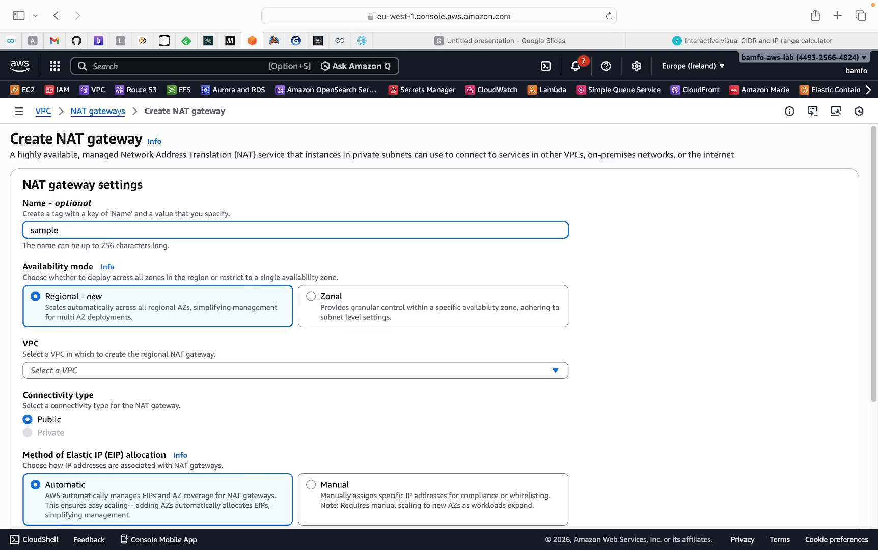
text(-natg)
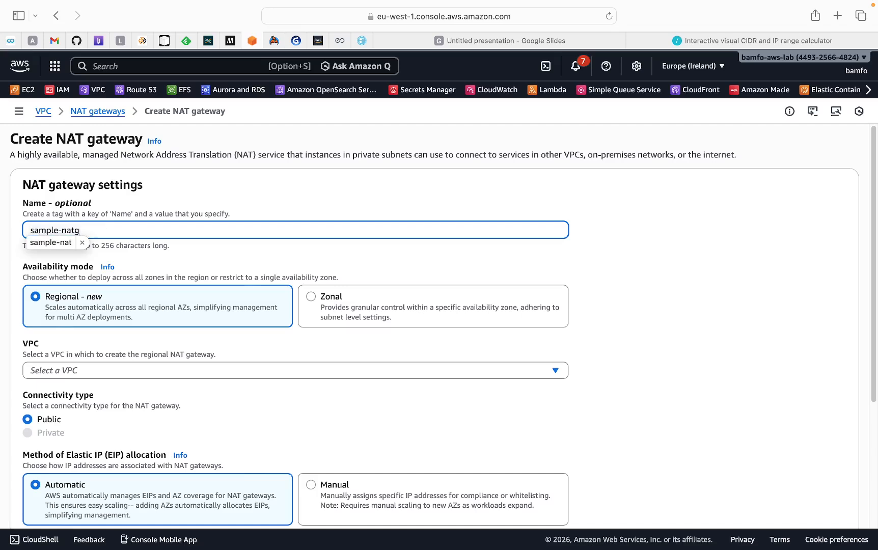
text(w)
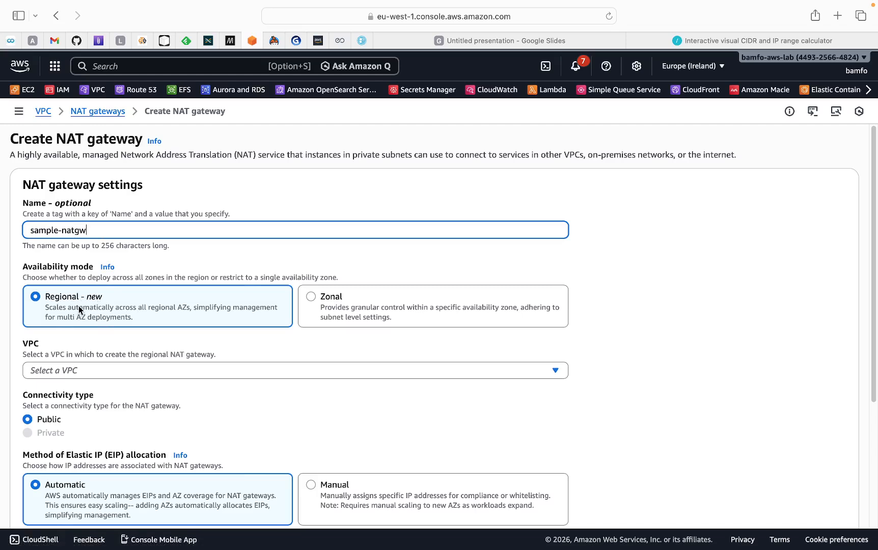
click(316, 299)
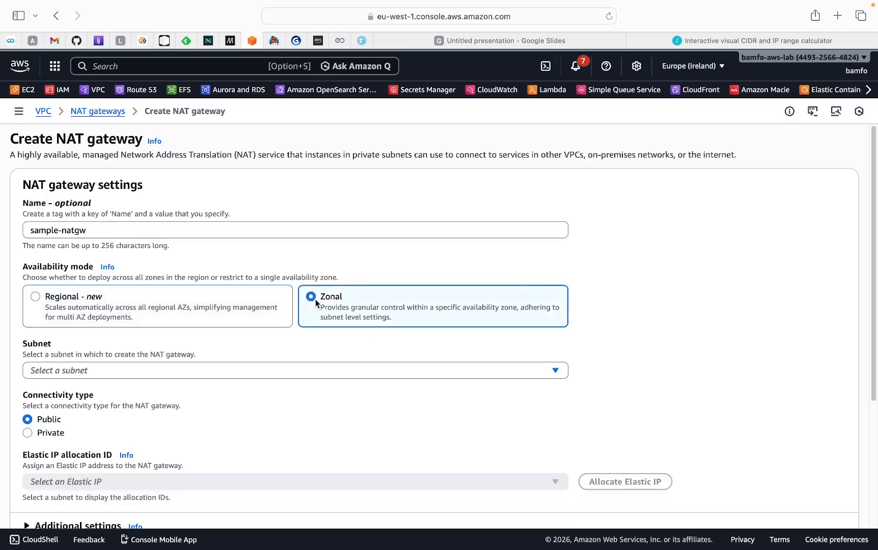
click(174, 371)
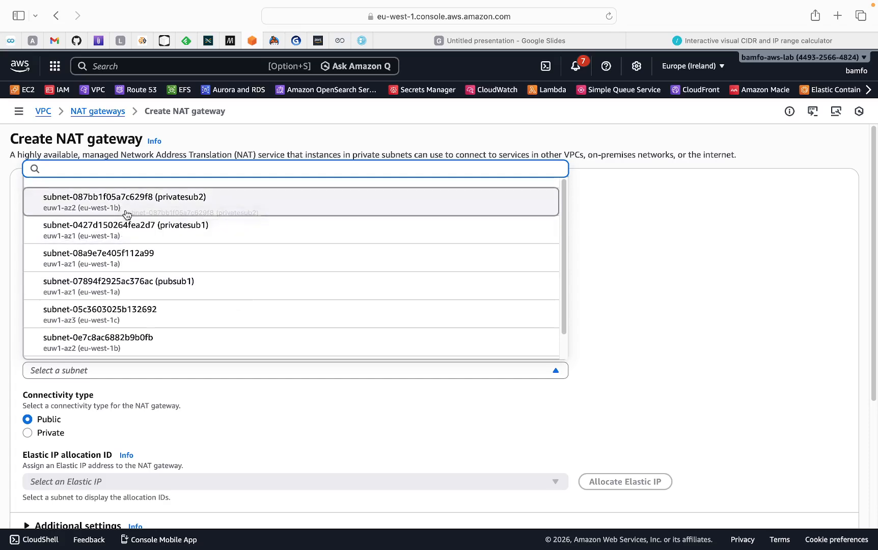
click(347, 414)
click(41, 296)
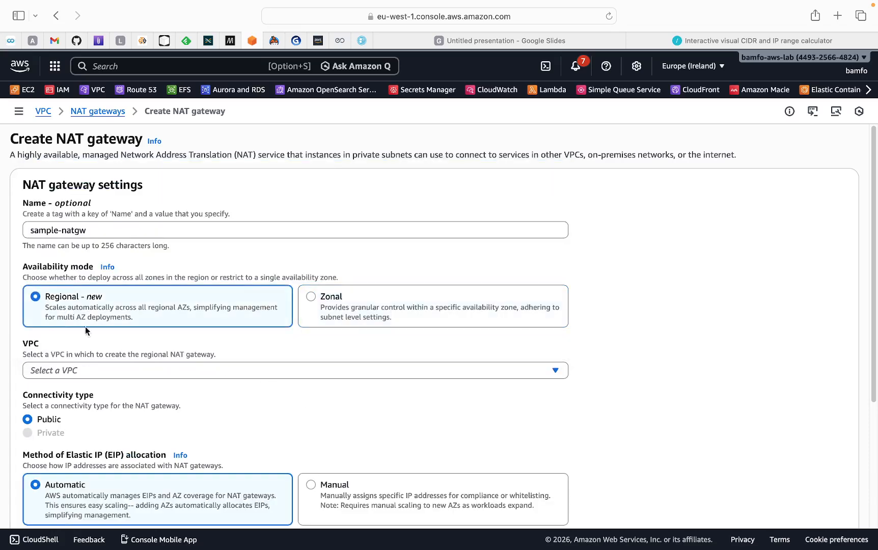
Create the NAT gateway in simplydan-vpc with Regional availability, public connectivity, and automatic Elastic IP allocation
scroll(143, 328, down, 1)
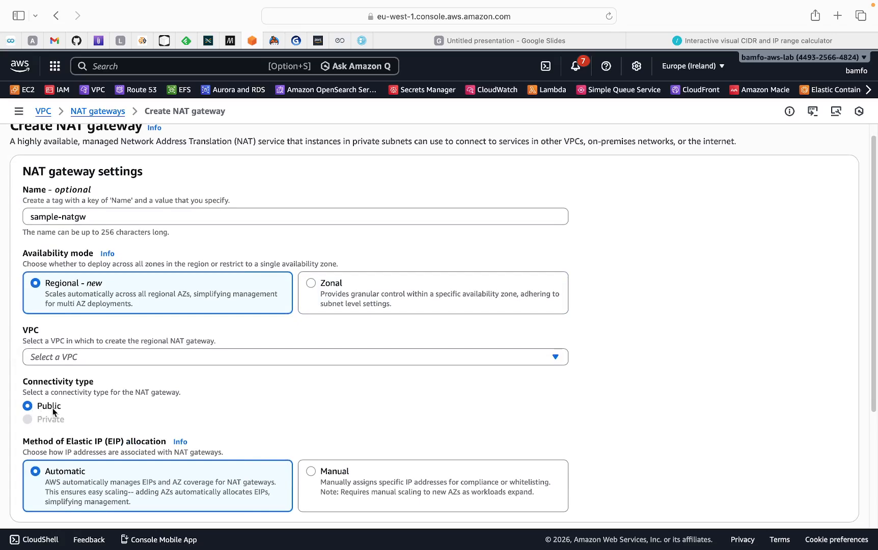
click(74, 357)
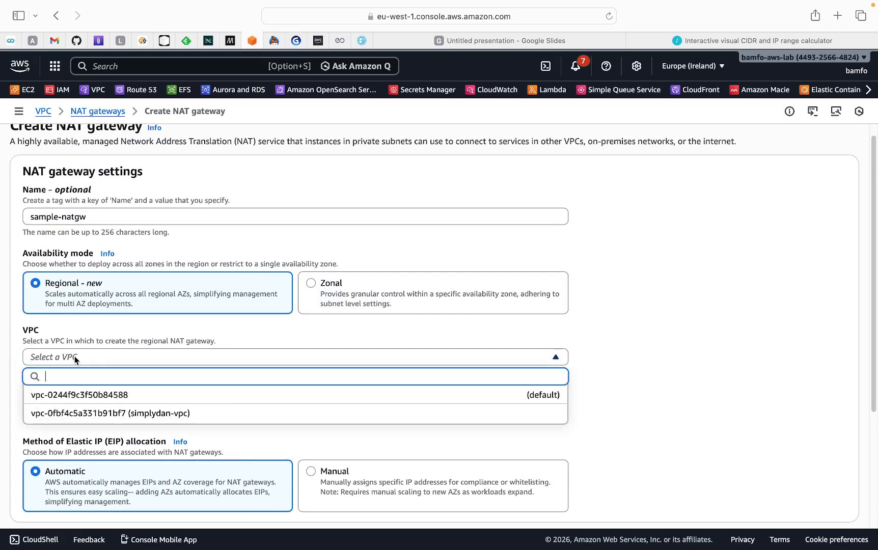
click(109, 415)
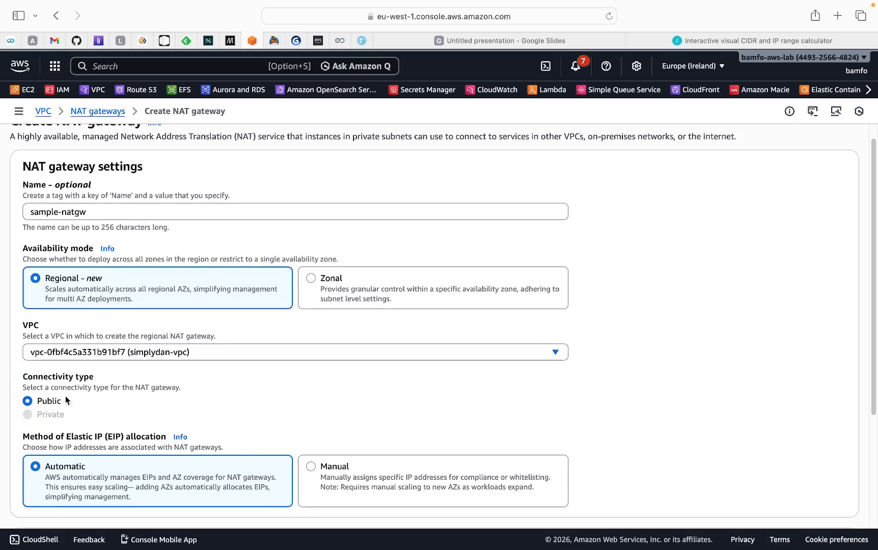
scroll(156, 385, down, 1)
scroll(156, 388, down, 1)
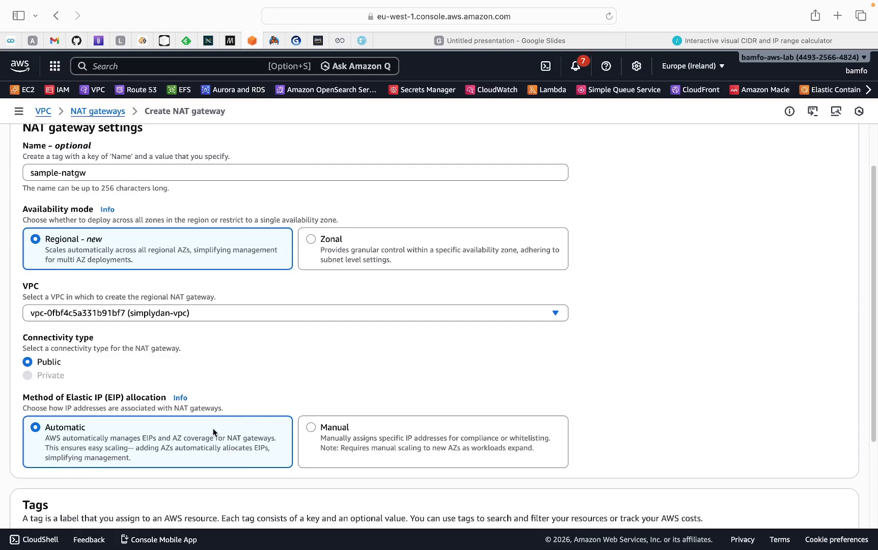
scroll(203, 436, down, 1)
scroll(203, 434, down, 5)
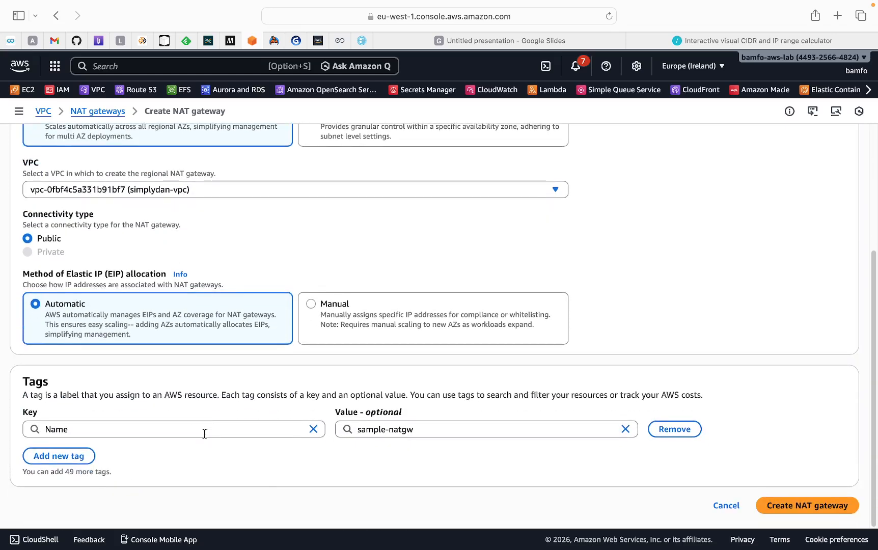
scroll(204, 434, up, 4)
scroll(204, 434, down, 5)
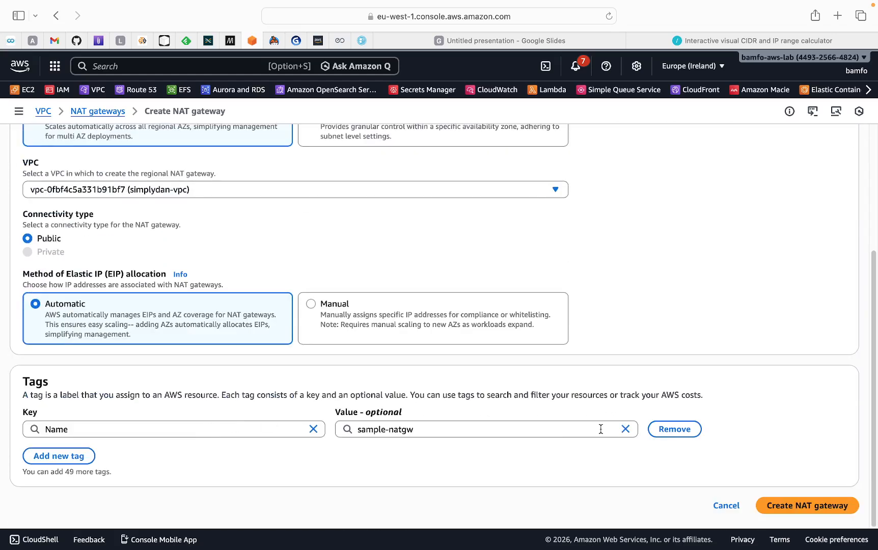
click(830, 506)
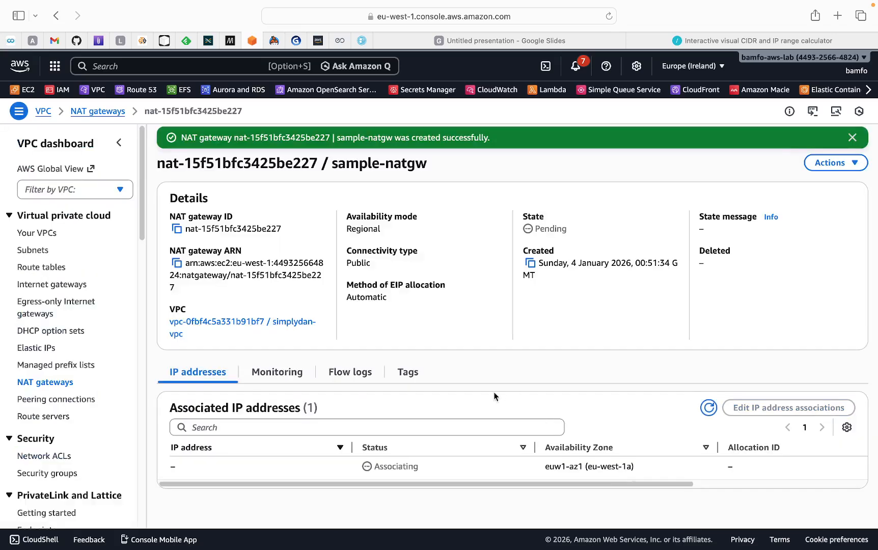
Check the state of sample-natgw in the NAT gateways list and look at the route tables list
click(54, 391)
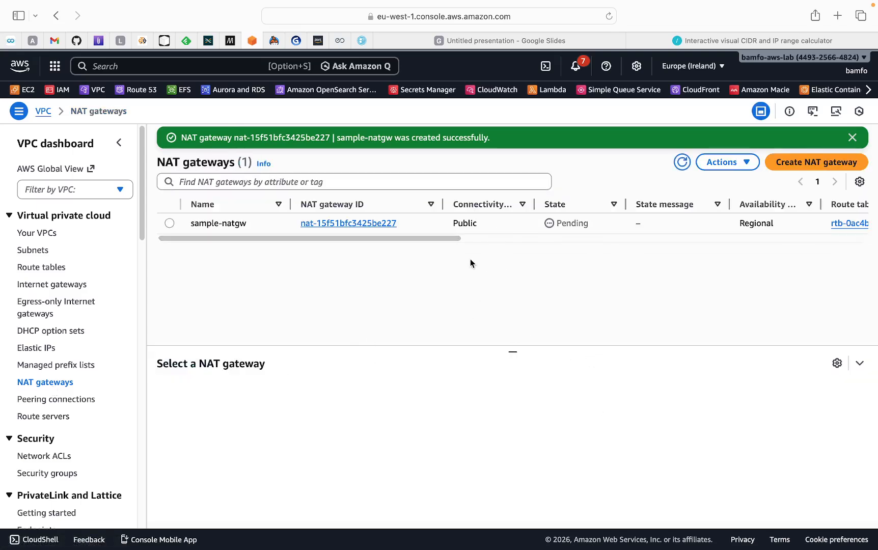
click(34, 270)
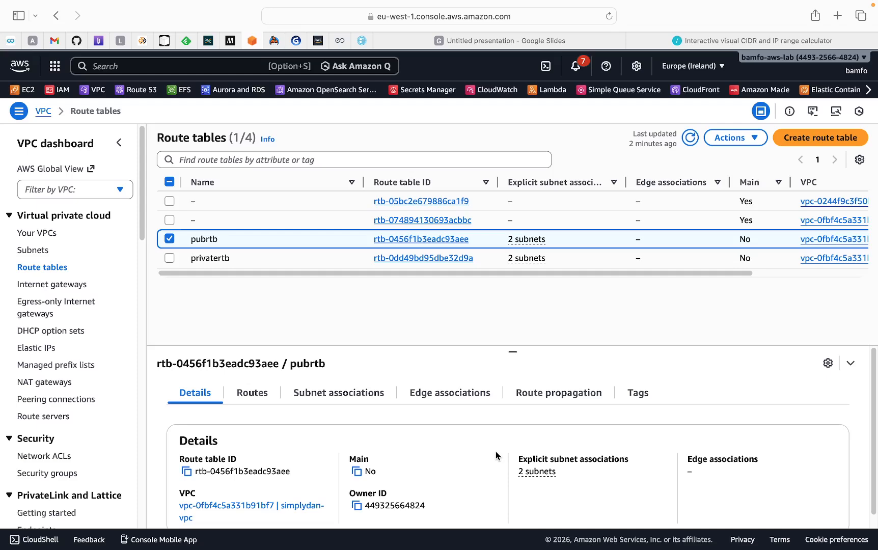
mouse_move(590, 548)
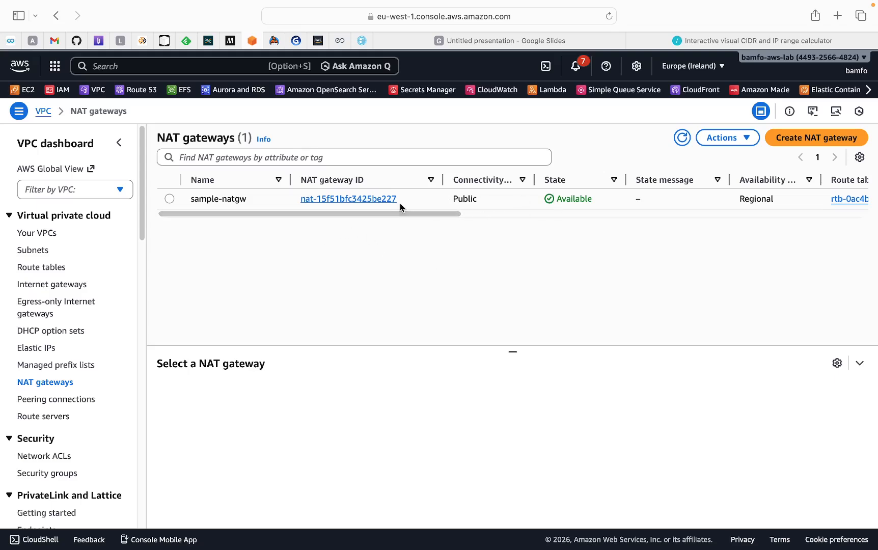
Open the privatertb route table for route editing and add a route with destination 0.0.0.0/0
click(46, 274)
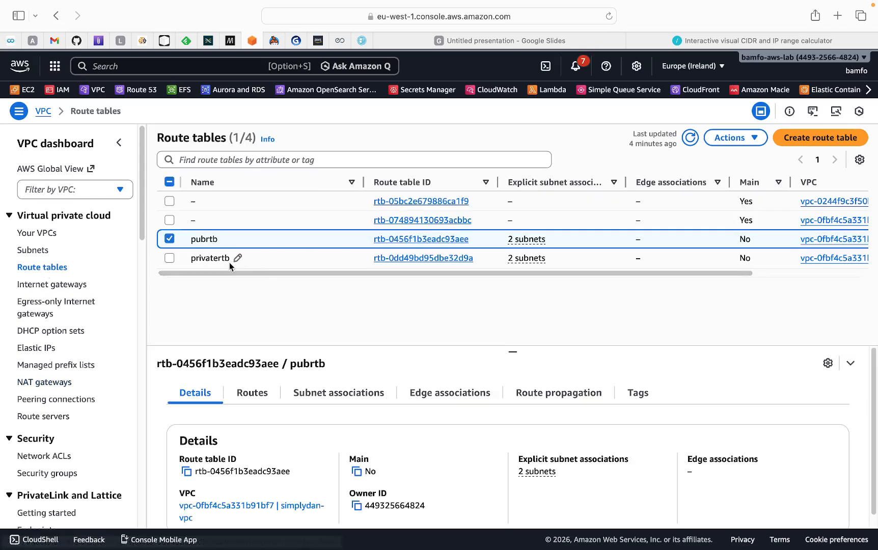
click(389, 259)
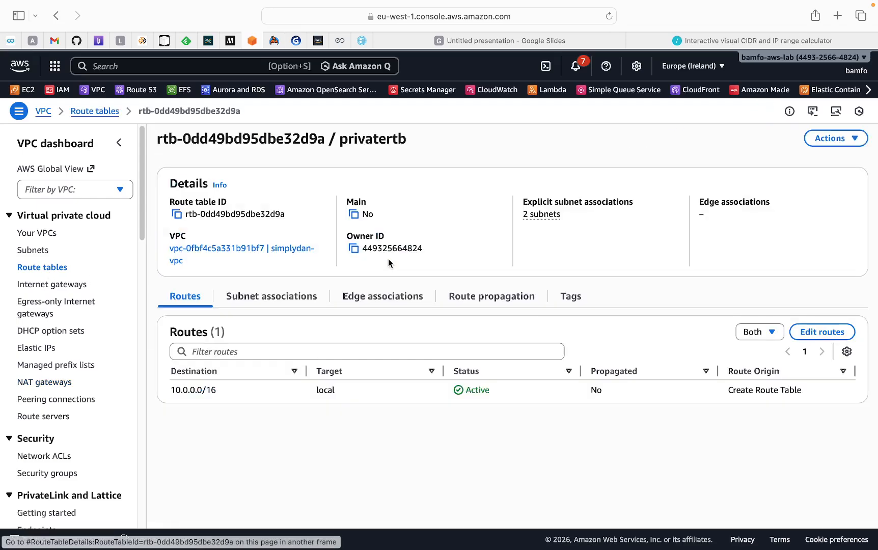
click(804, 335)
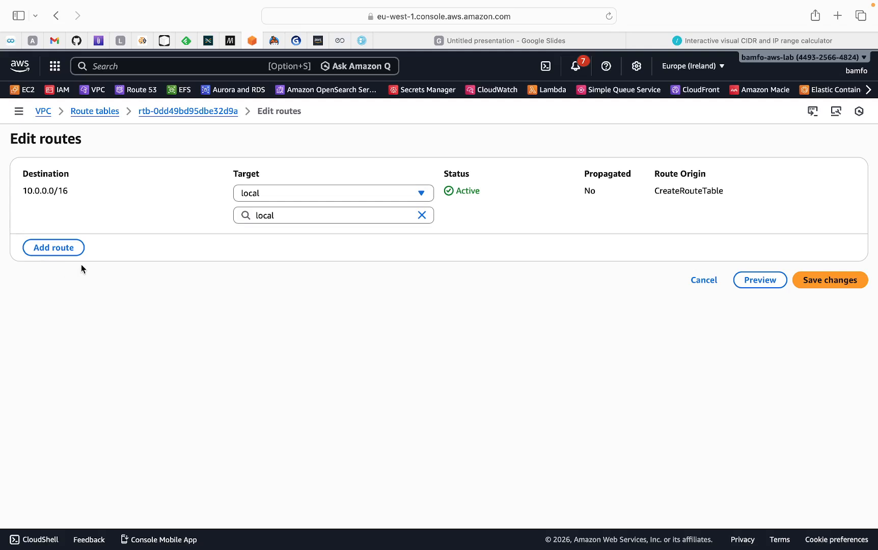
click(58, 247)
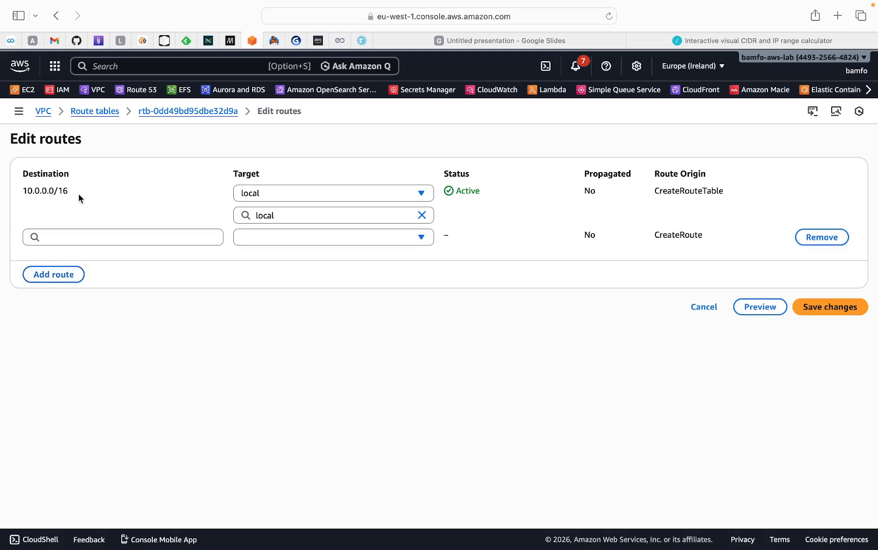
drag(23, 191, 75, 189)
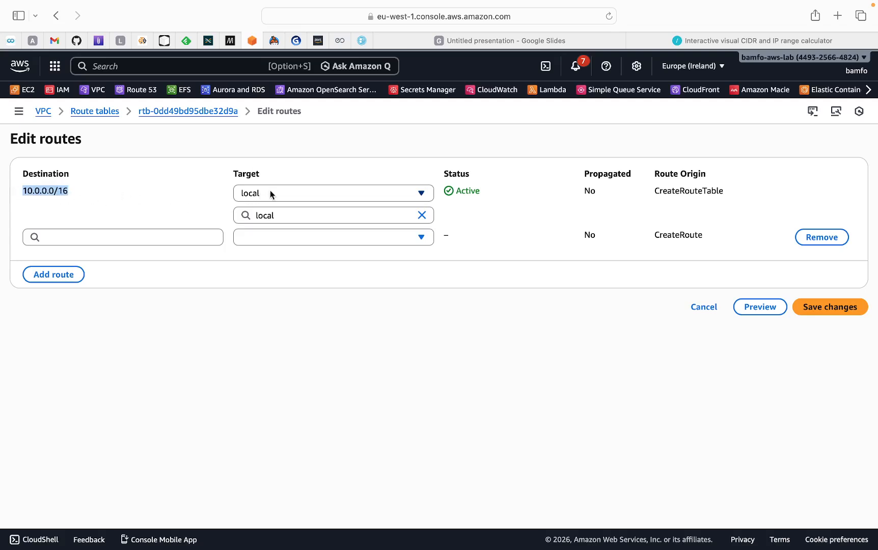
click(73, 239)
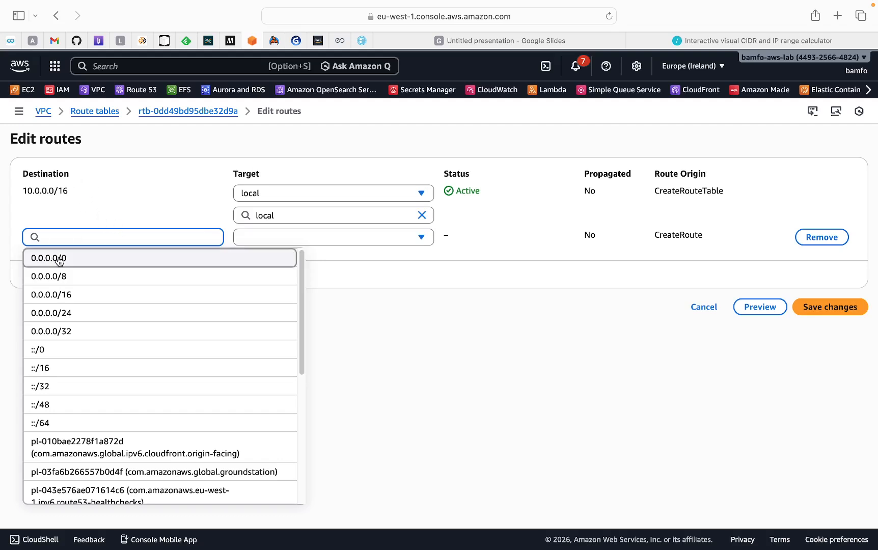
click(59, 258)
Target the new privatertb route at the sample-natgw NAT gateway and save the route changes
click(283, 237)
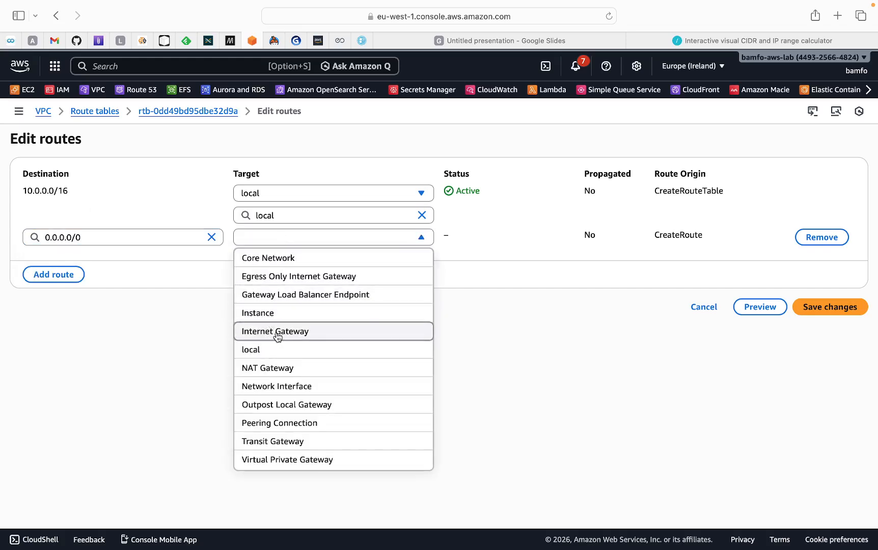
click(279, 368)
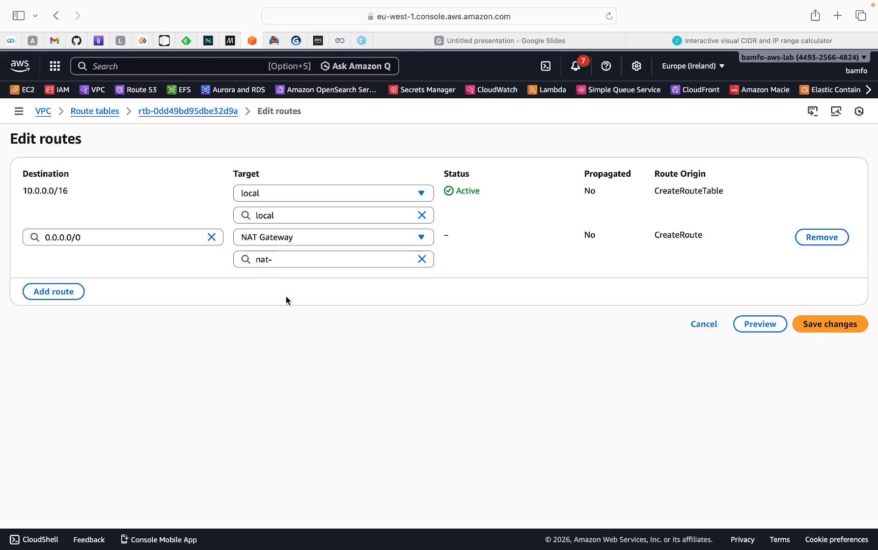
click(282, 261)
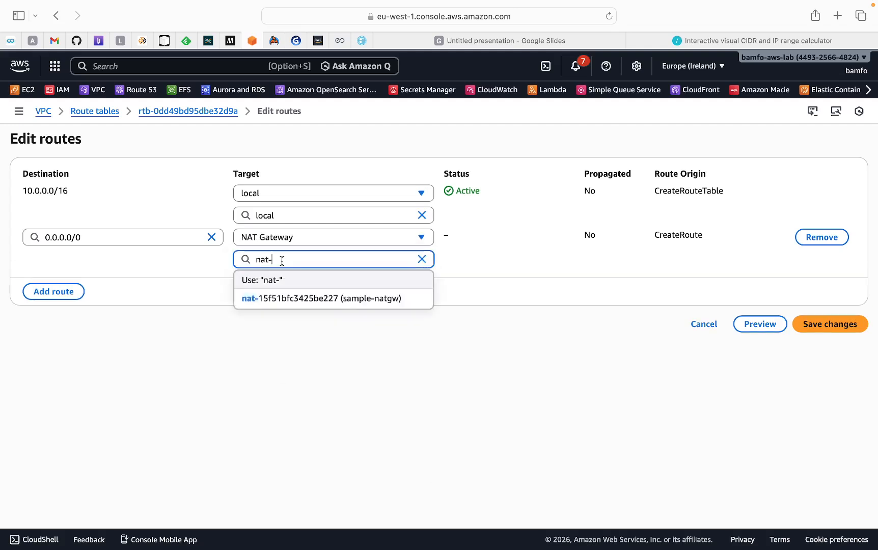
click(290, 301)
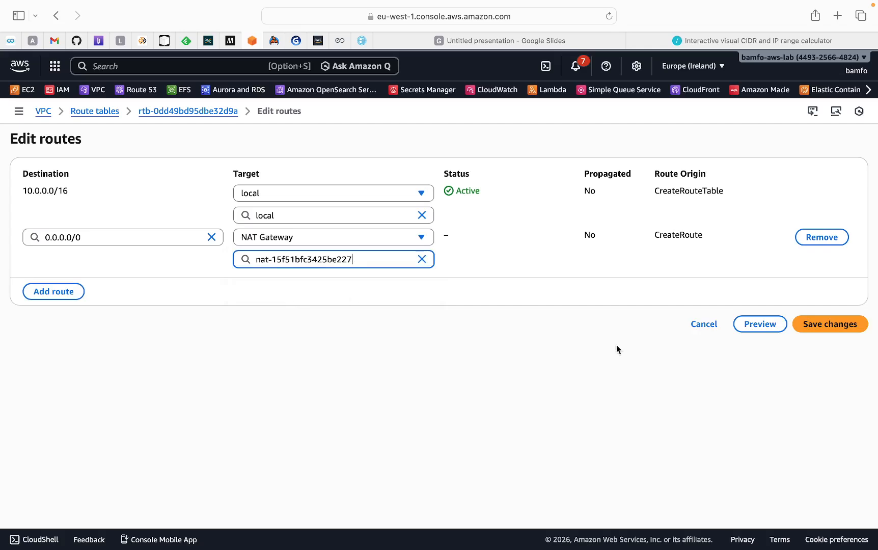
click(838, 327)
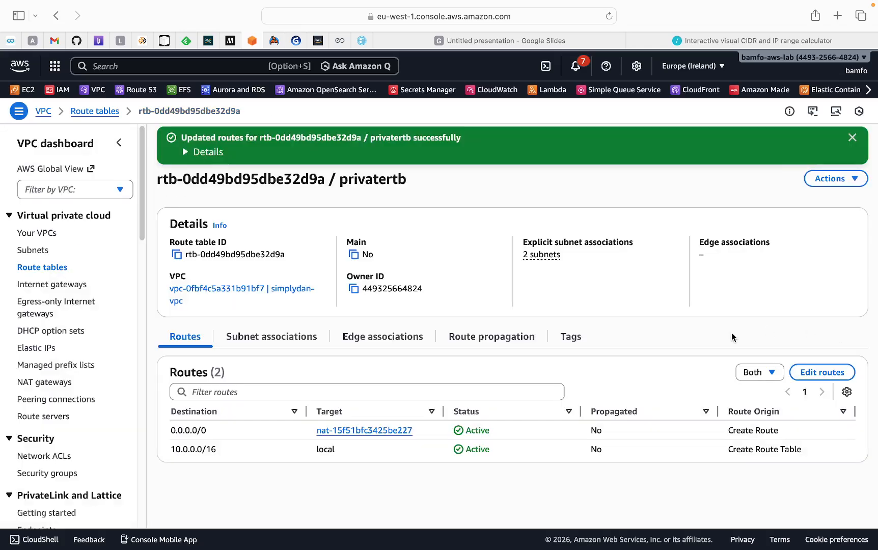
Check the VPC diagram in Google Slides, return to the AWS console, and view the list of VPCs
click(490, 44)
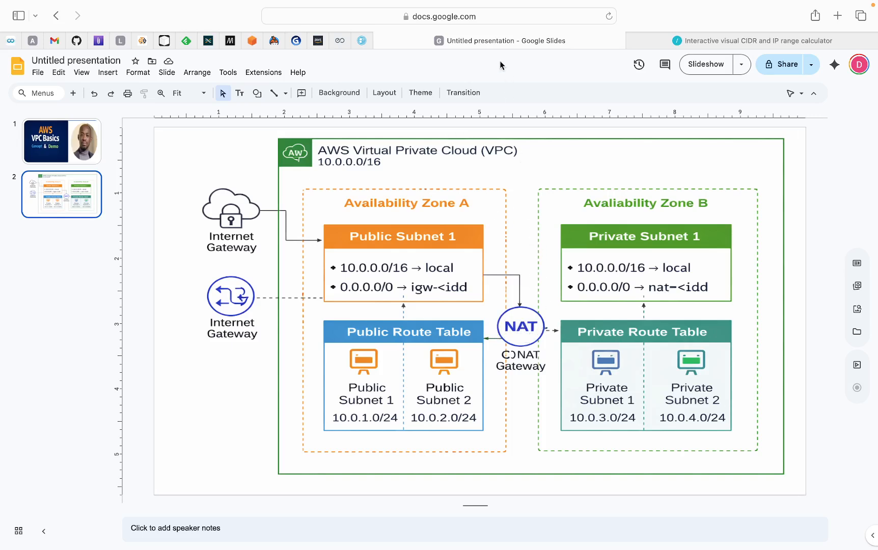
click(252, 41)
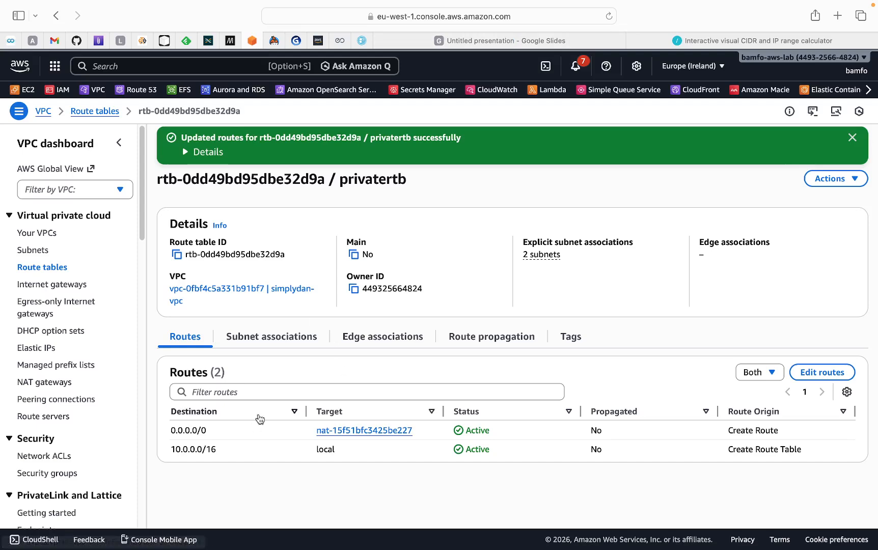
click(46, 239)
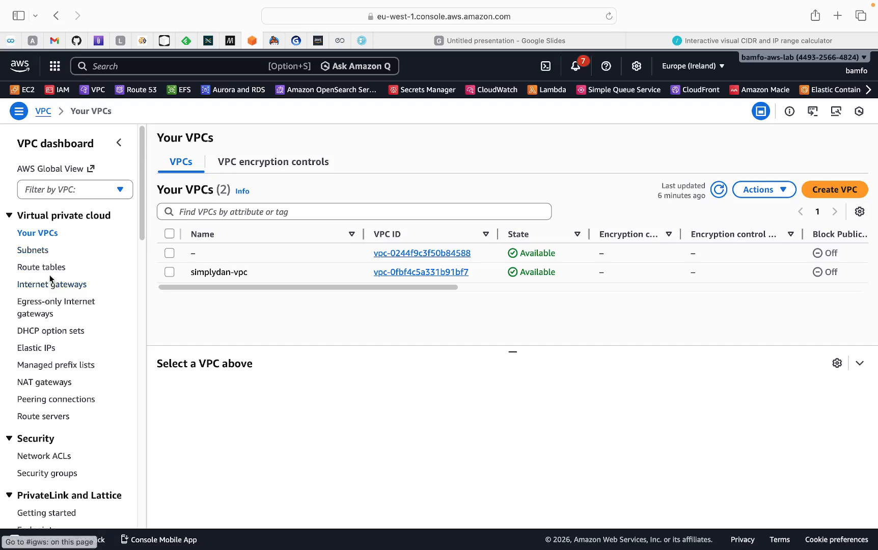
Review the routes of privatertb, the internet gateways list, and the NAT gateways list
click(55, 266)
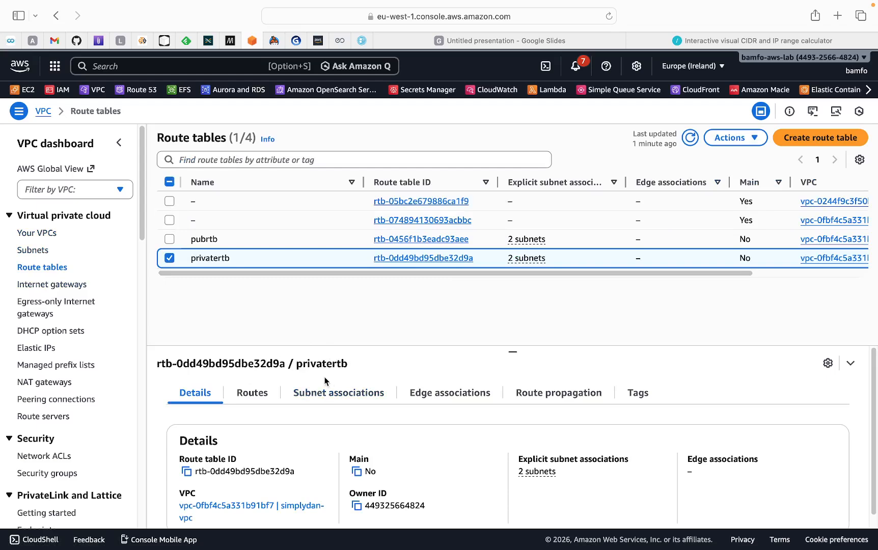
click(257, 394)
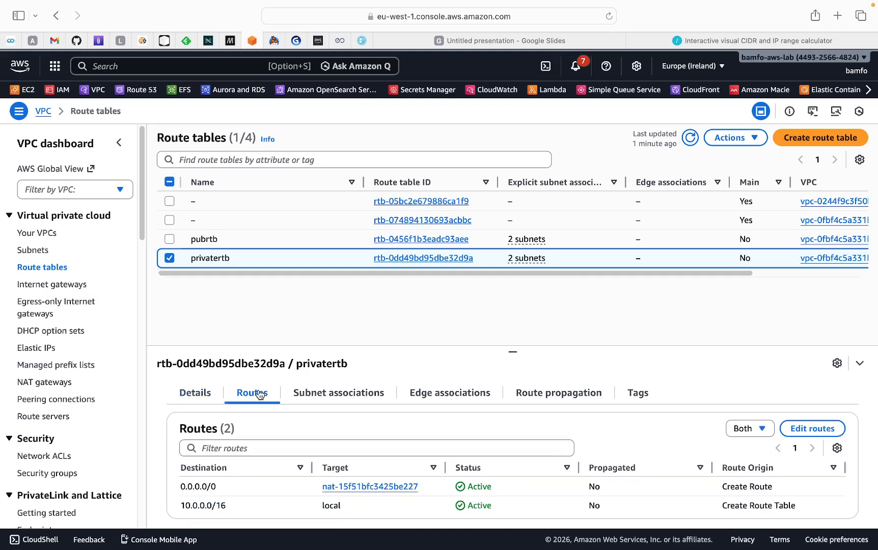
click(31, 287)
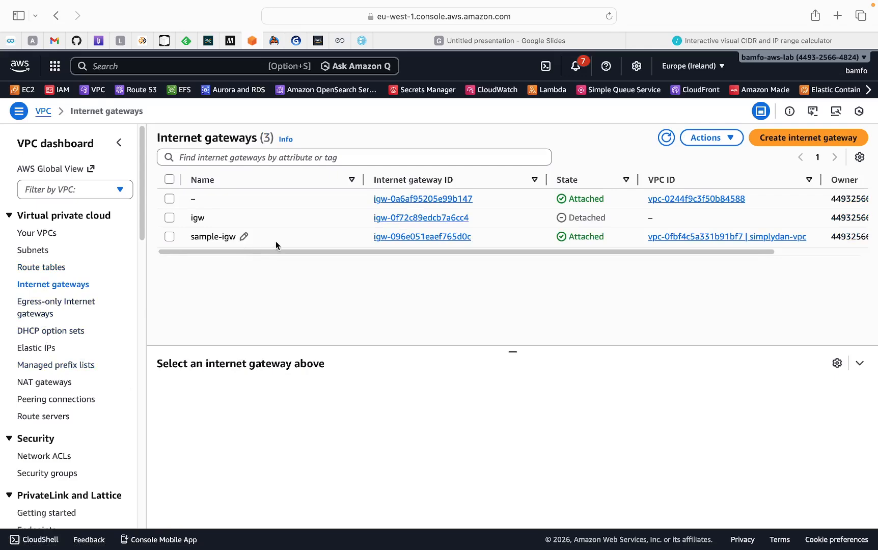
click(51, 377)
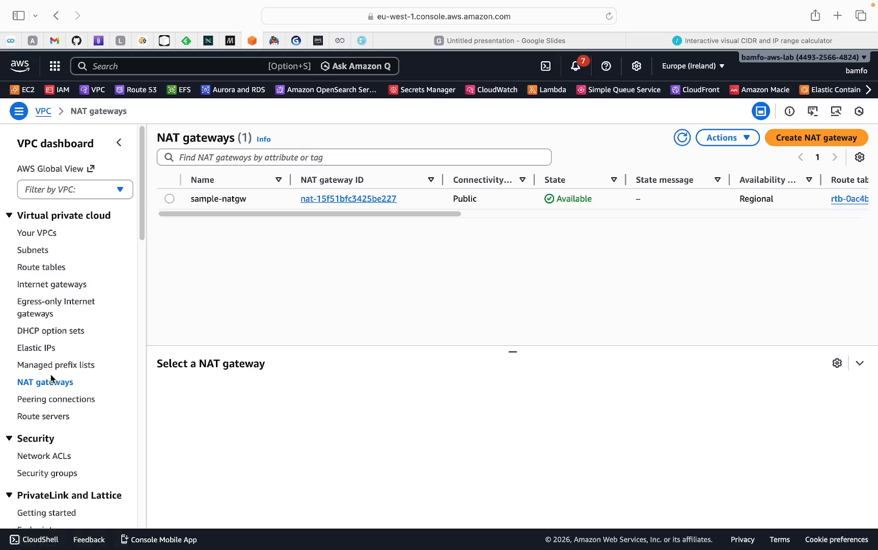